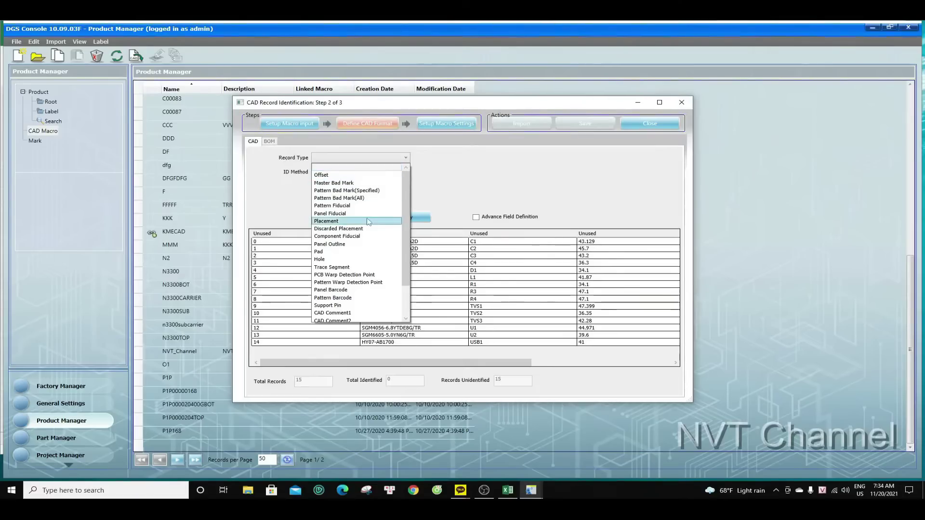
Set the record type to Placement with the Left Over ID method and identify the matching CAD records
click(327, 221)
click(337, 173)
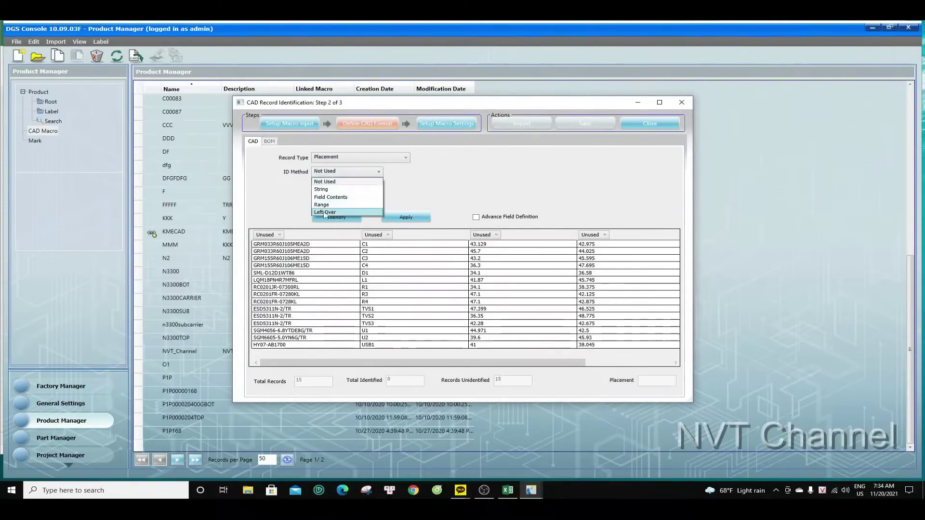
click(333, 215)
click(278, 234)
click(331, 220)
click(331, 218)
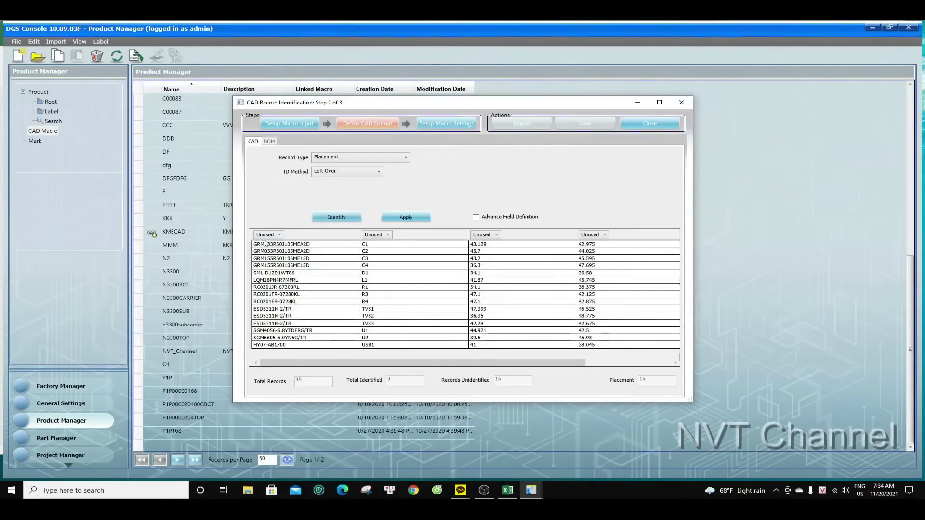
Assign Part Name to the first column of the placement records and Designator to the second
click(280, 235)
click(280, 234)
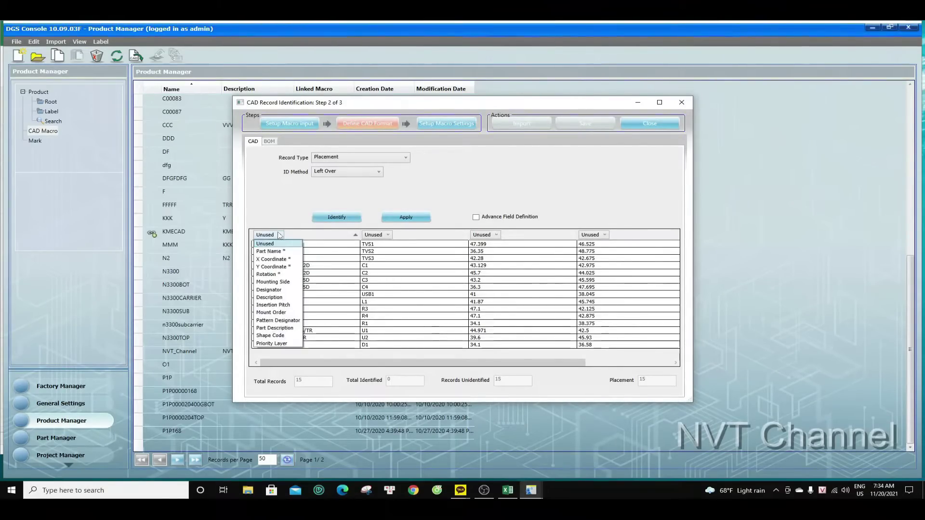
click(279, 251)
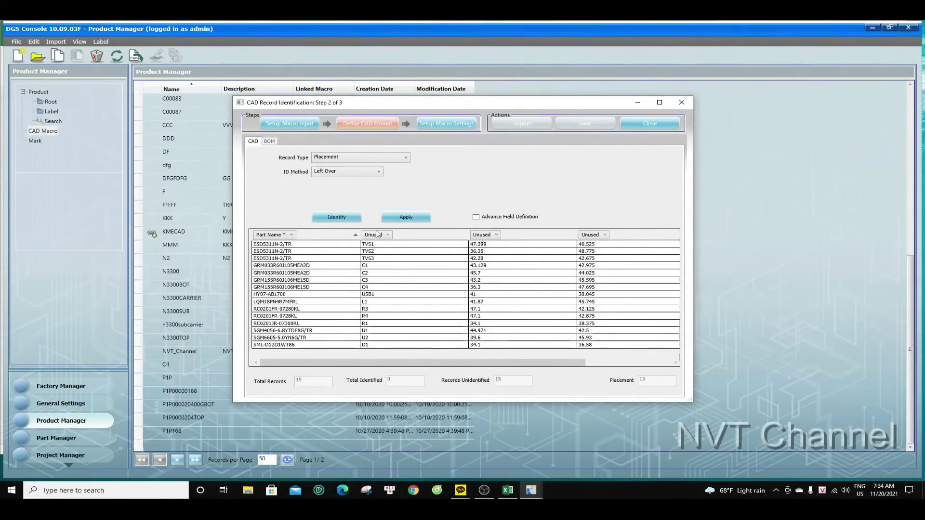
click(381, 235)
click(380, 236)
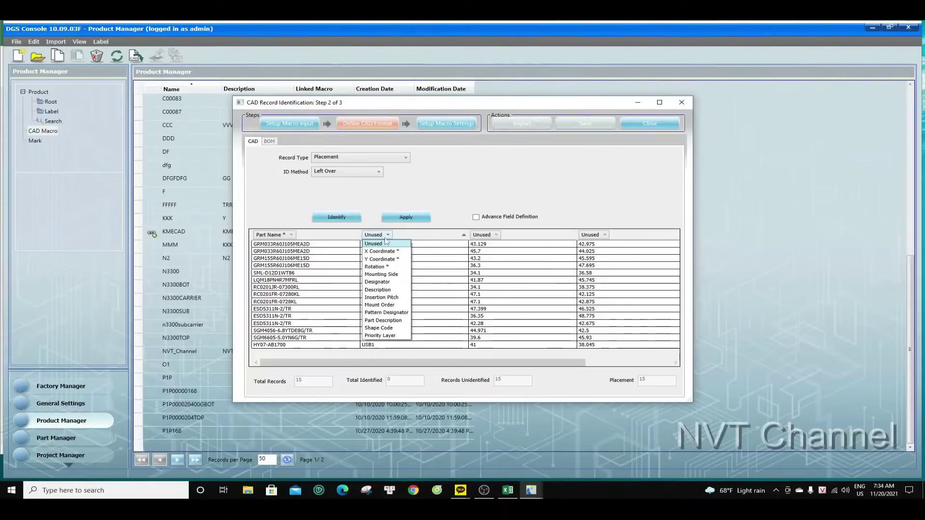
click(378, 283)
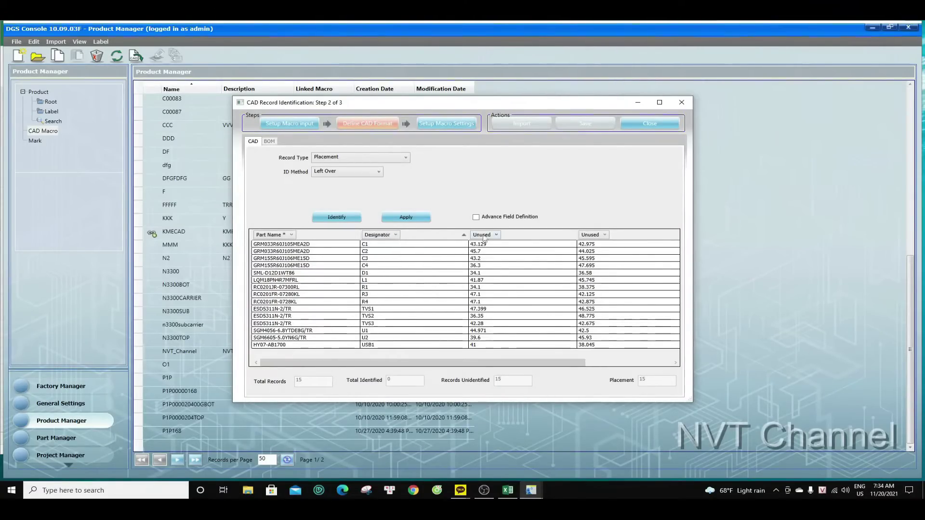
Assign X Coordinate, Y Coordinate and Rotation to the three remaining columns of the placement records
click(484, 235)
click(486, 251)
click(587, 234)
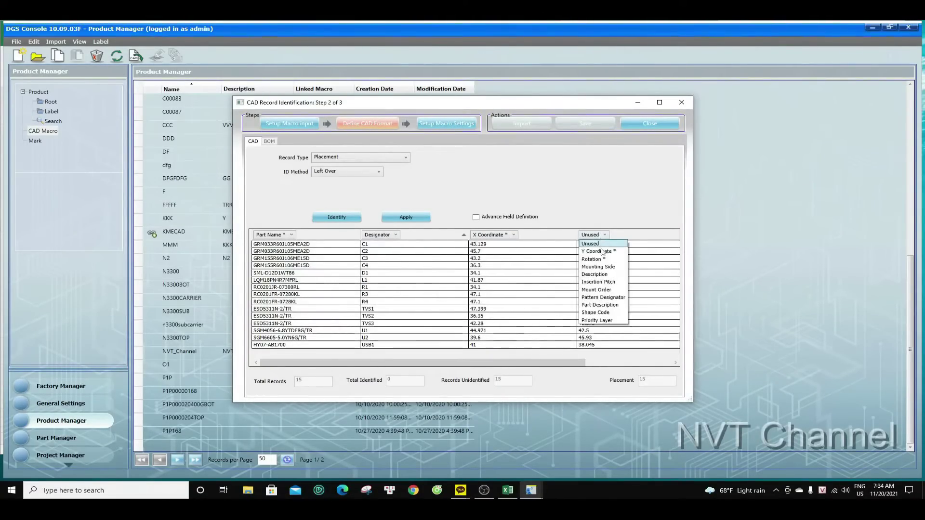
click(592, 250)
drag(567, 365, 653, 364)
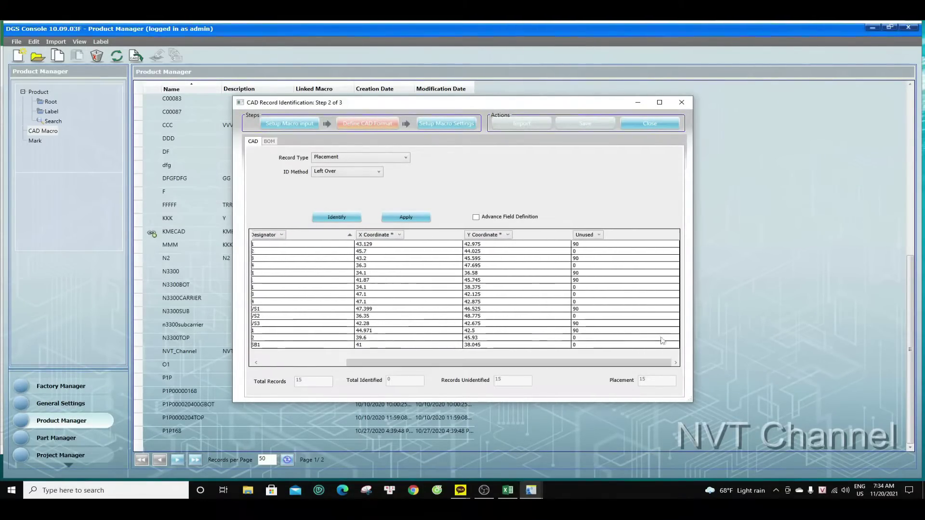
click(588, 235)
click(595, 256)
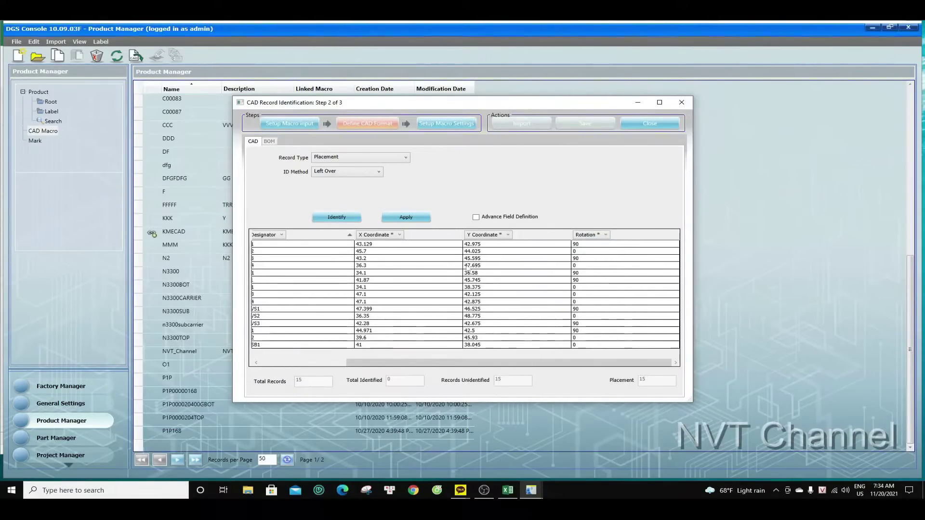
Apply the placement record definition, acknowledge the notice and proceed to the macro settings
click(406, 217)
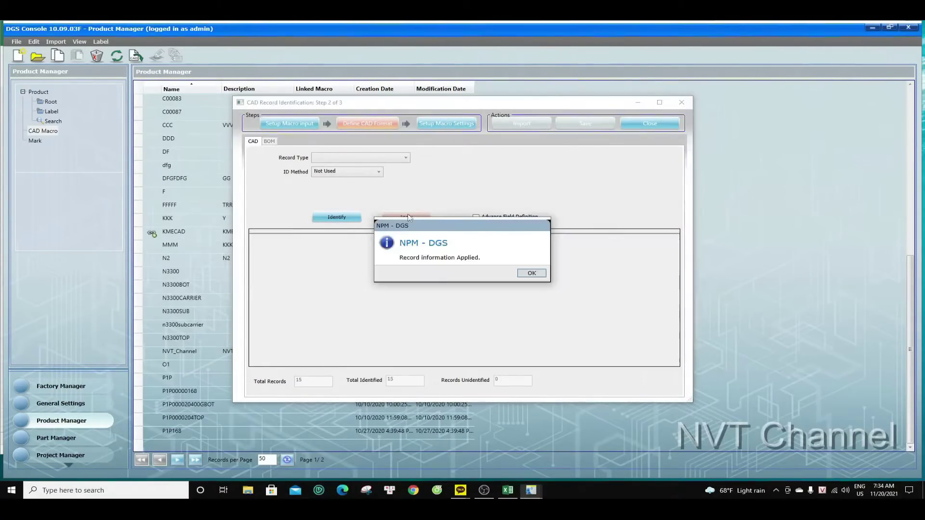
click(533, 272)
click(439, 124)
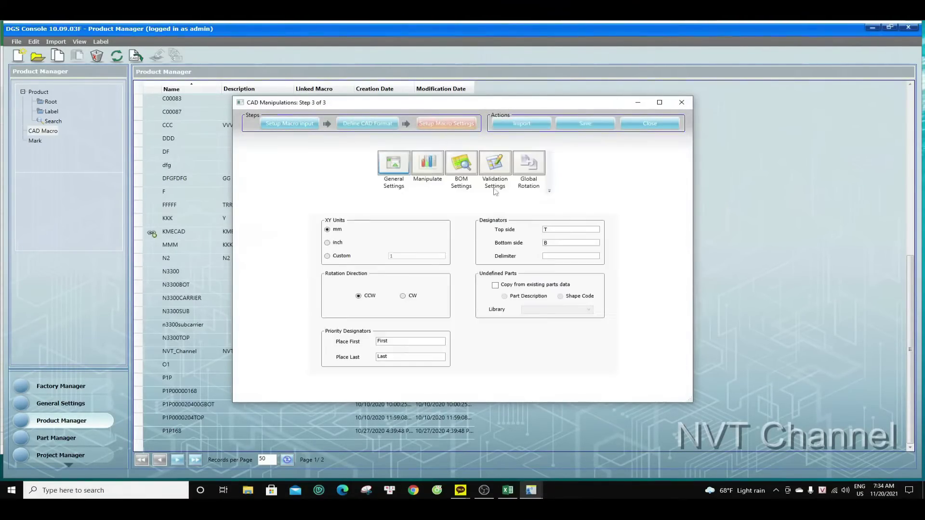
Import CAD TEST.csv with the macro as product TUAN1221, revision 1, and dismiss the import results
click(522, 123)
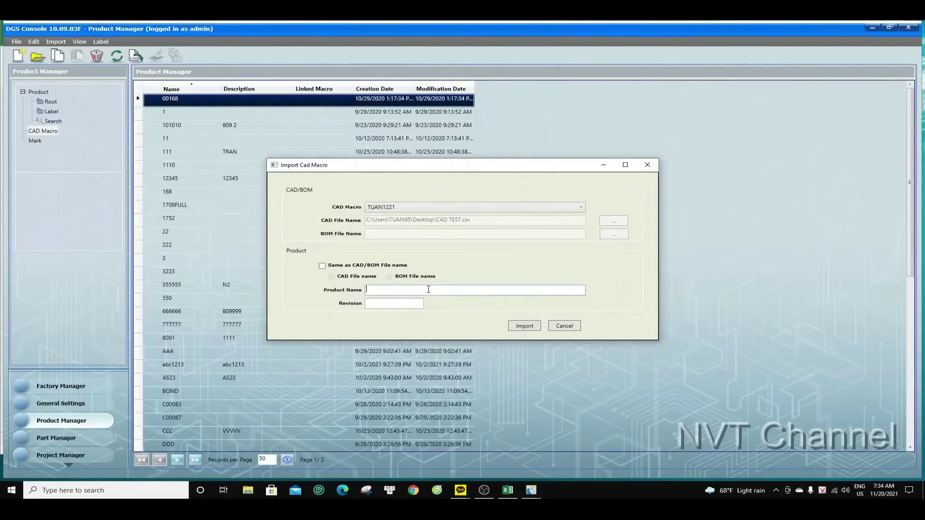
text(TUAN1221)
click(411, 303)
click(523, 326)
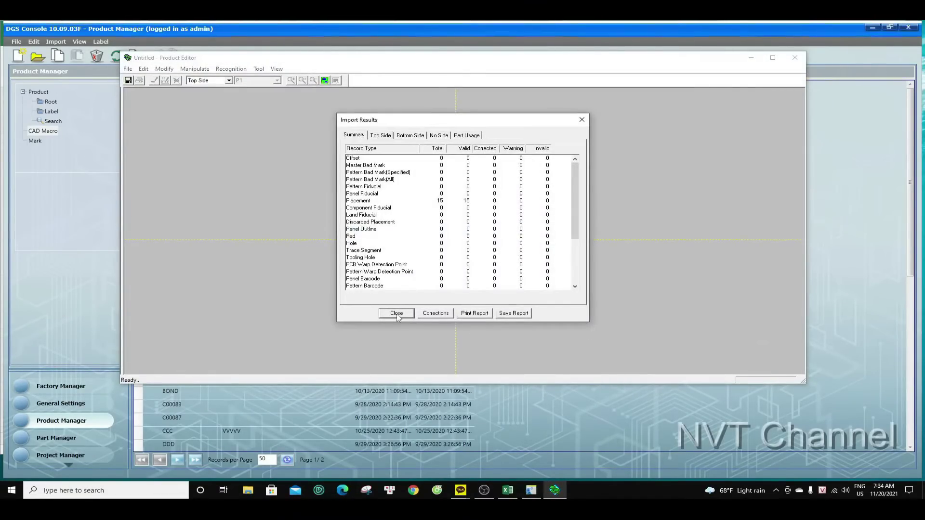
click(396, 313)
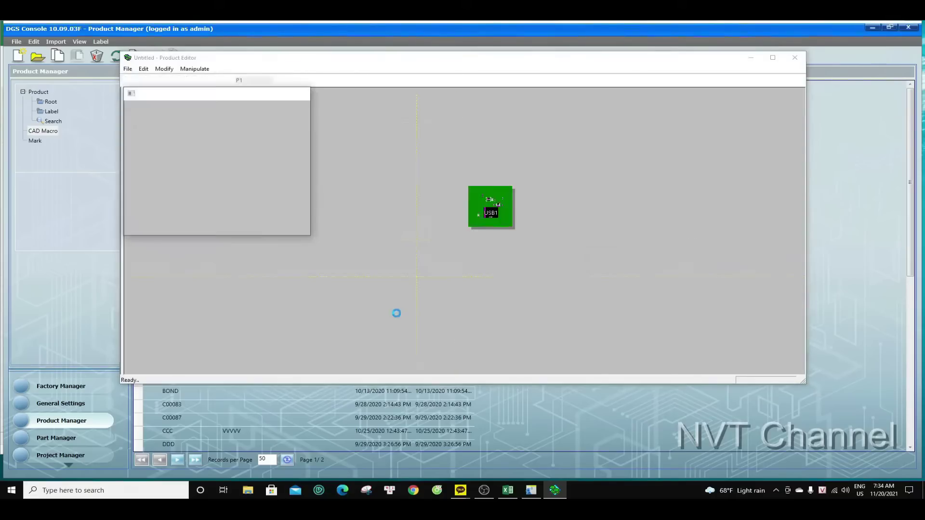
Open the top side panel information for editing and add panel data
right_click(497, 203)
click(533, 241)
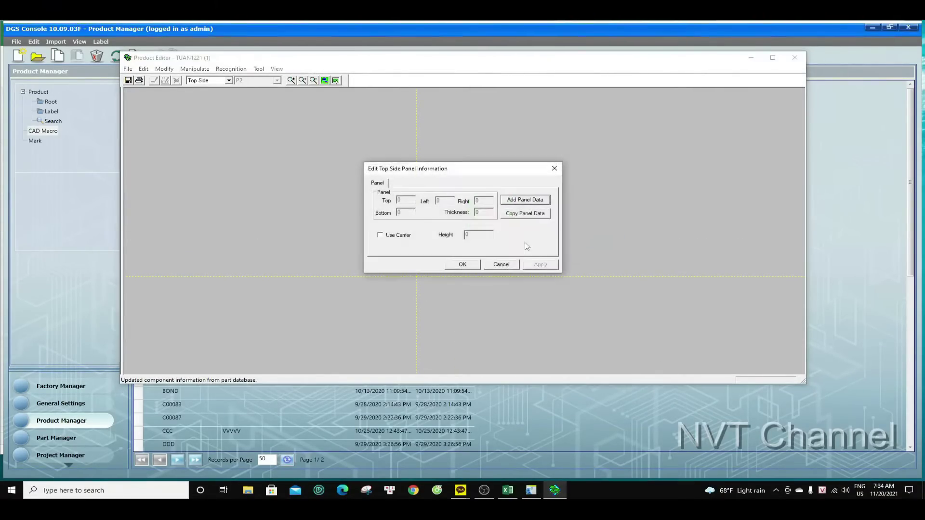
click(525, 202)
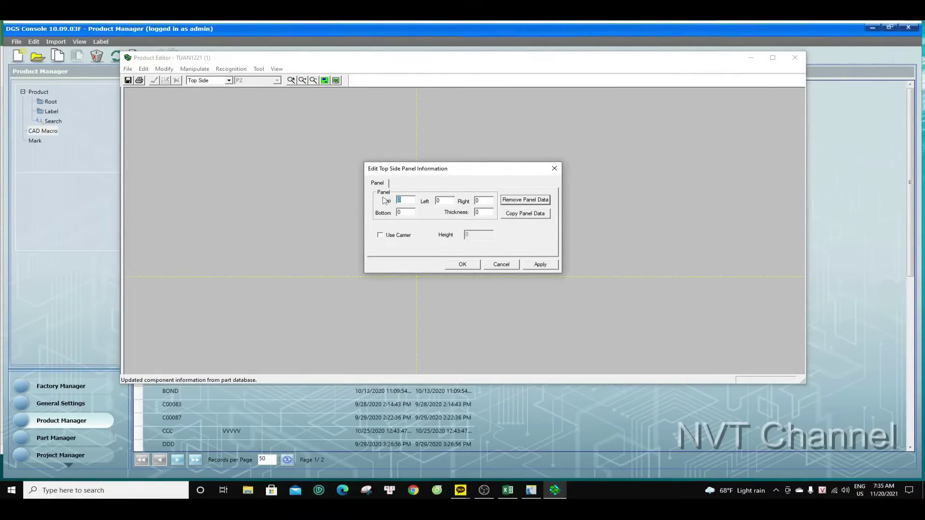
Switch to the CAD DATA1111 workbook in Excel and look up the board's length, width and height in the Boa size table
click(518, 491)
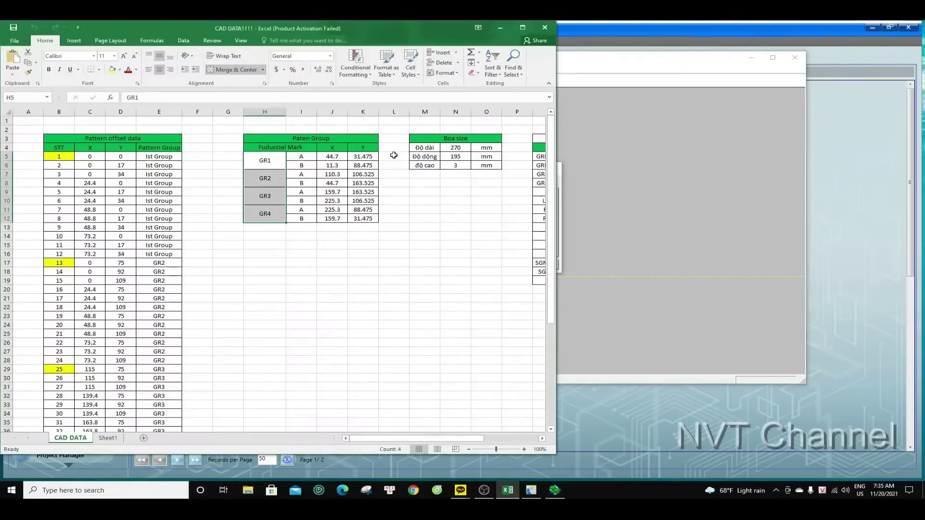
click(445, 194)
click(456, 140)
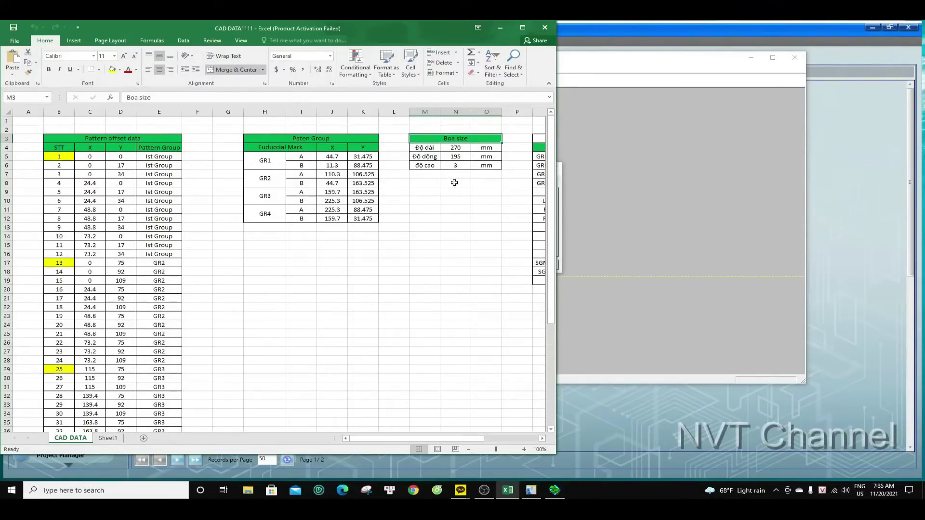
Back in the Product Editor, set the panel's Top to 195 and Right to 270, fill in the thickness, and maximize the editor
key(alt+Tab)
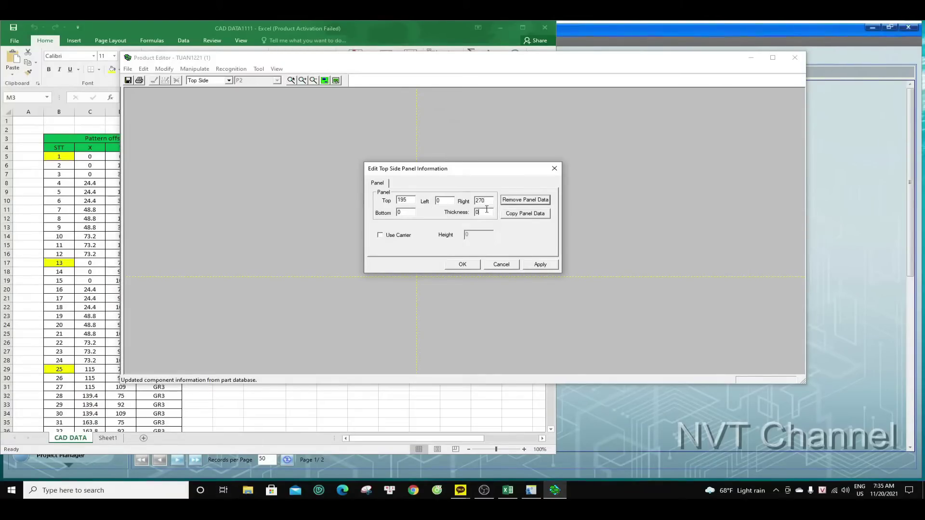
click(465, 265)
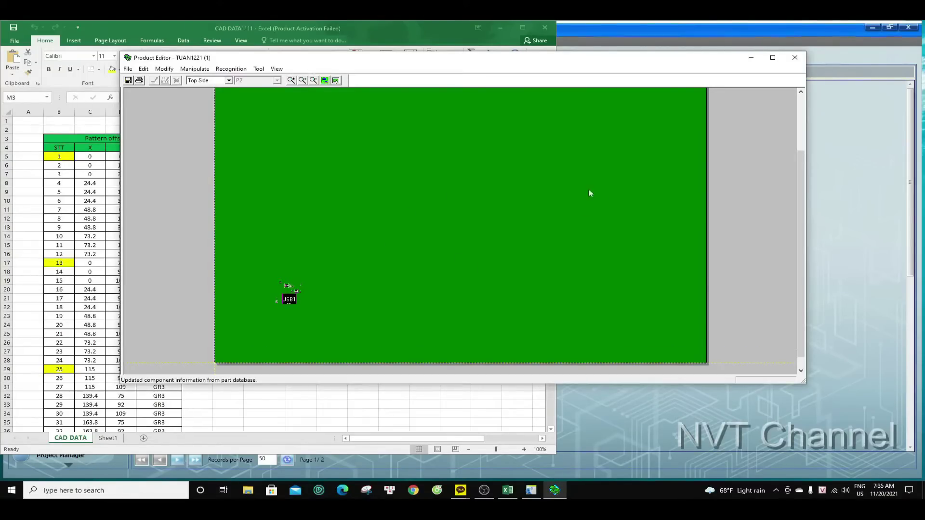
click(772, 58)
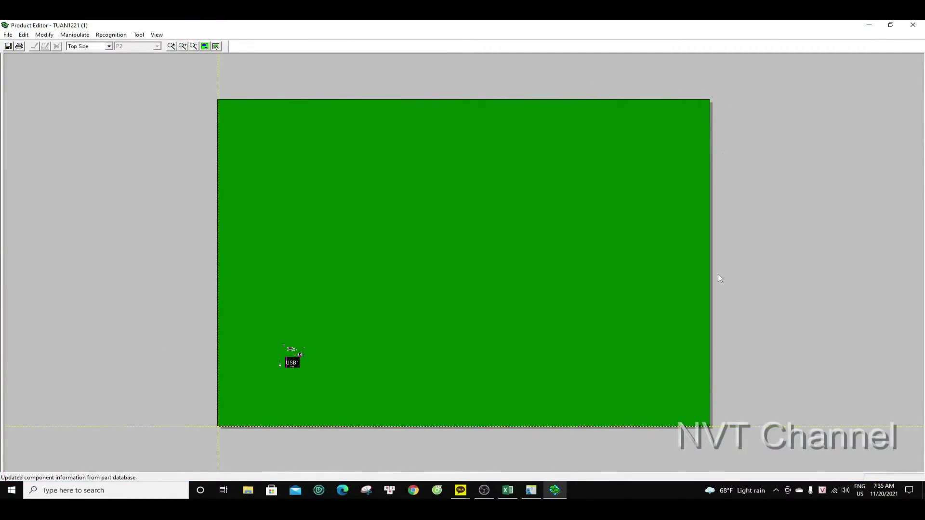
Add a pattern type with designator 1 and description 1
click(44, 36)
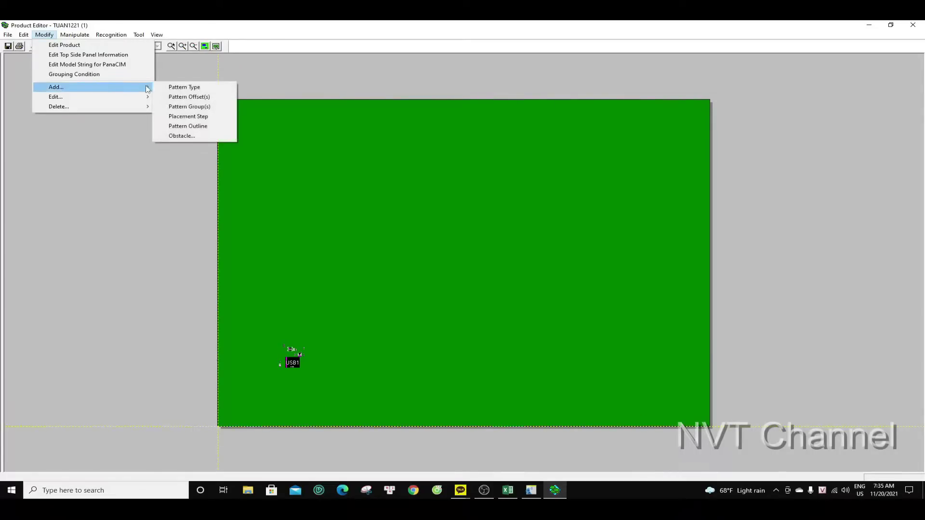
click(178, 88)
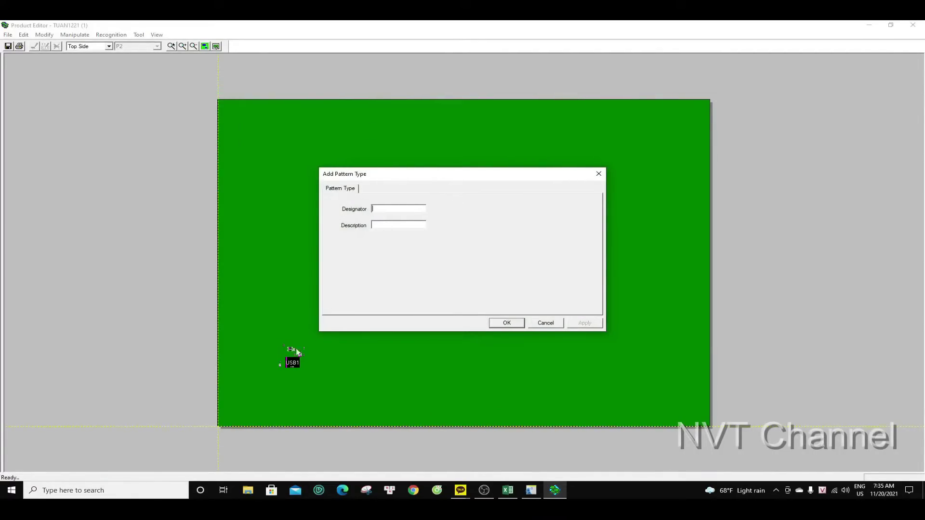
text(1)
click(380, 224)
click(576, 325)
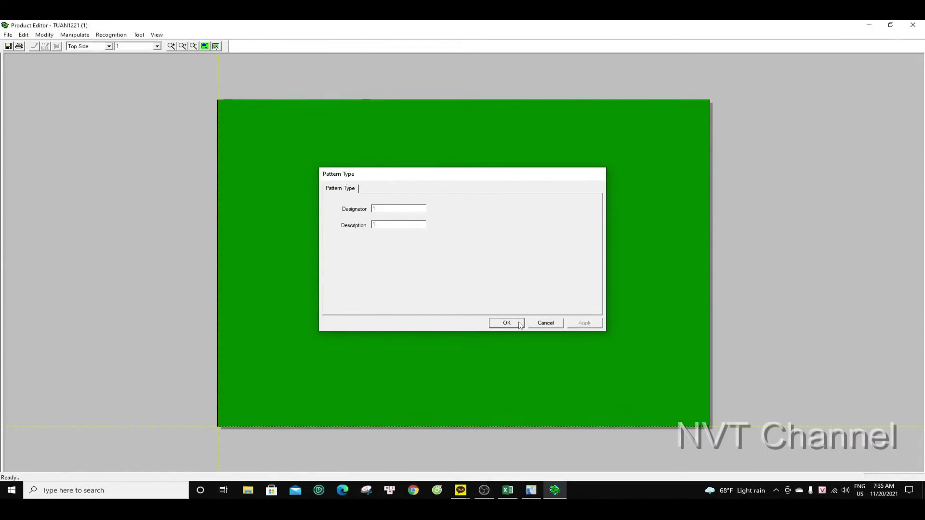
click(505, 323)
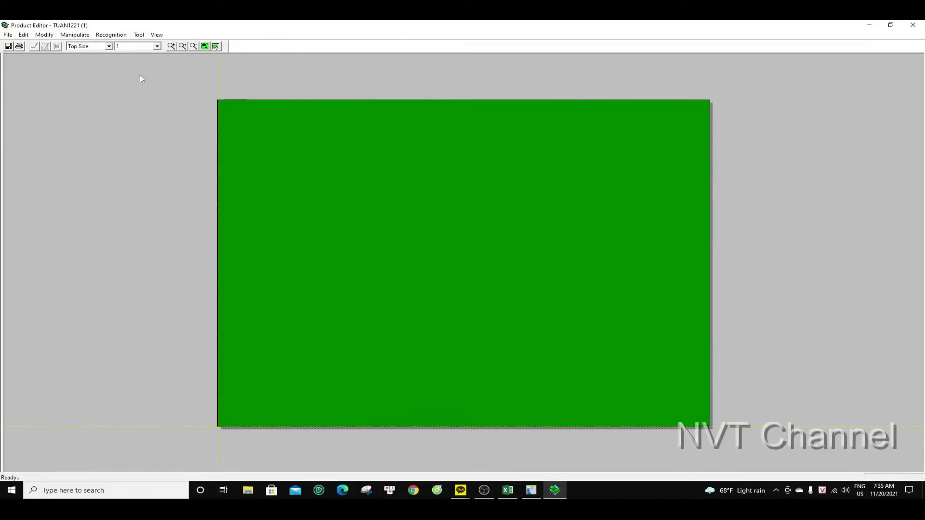
Add a second pattern type with designator 2 and fill in its description
click(44, 34)
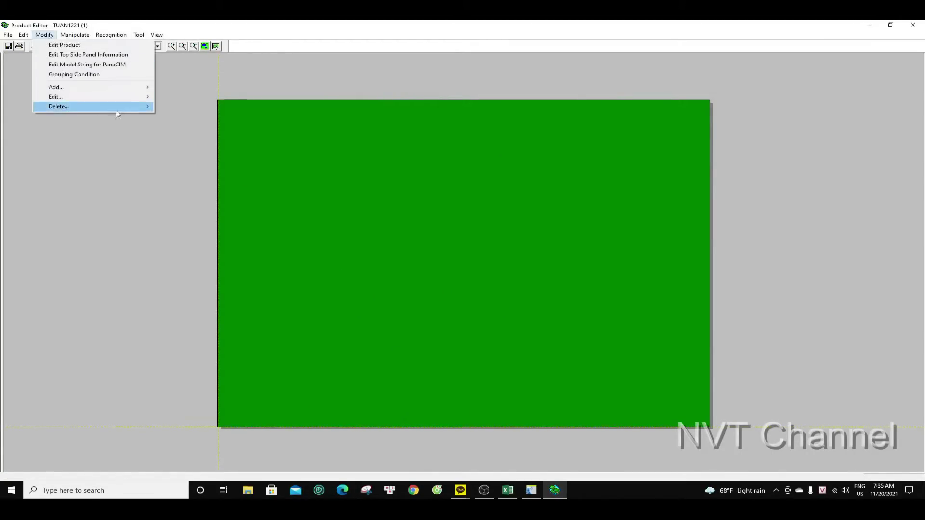
mouse_move(138, 87)
click(178, 88)
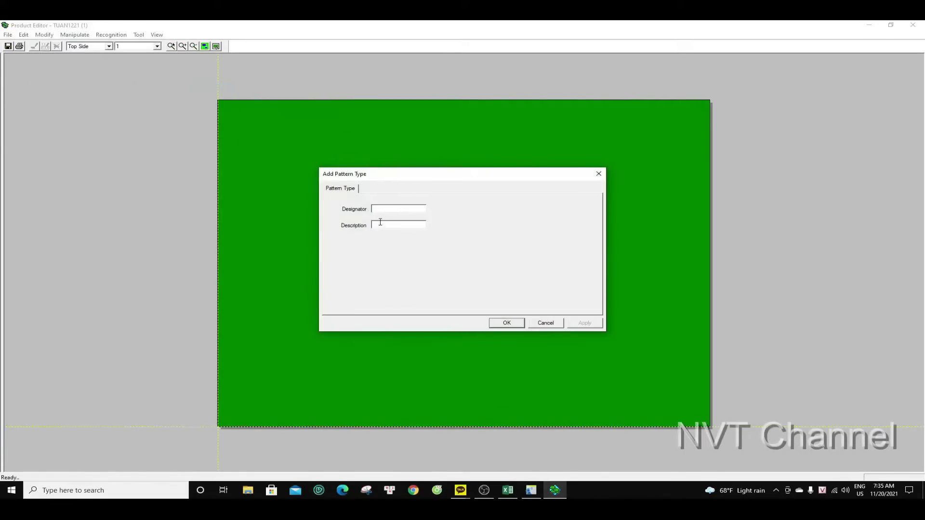
text(2)
click(382, 224)
click(506, 322)
Add a third pattern type with designator 3
click(44, 34)
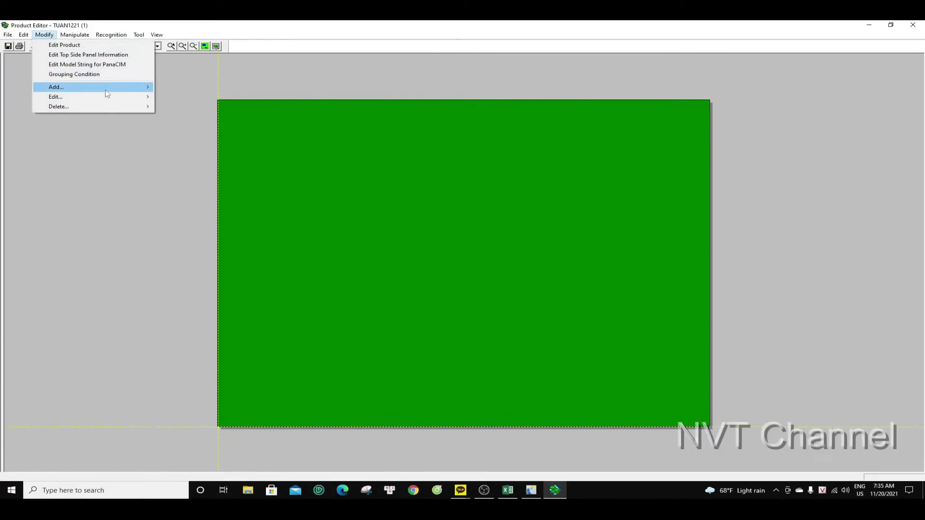
mouse_move(107, 91)
click(178, 88)
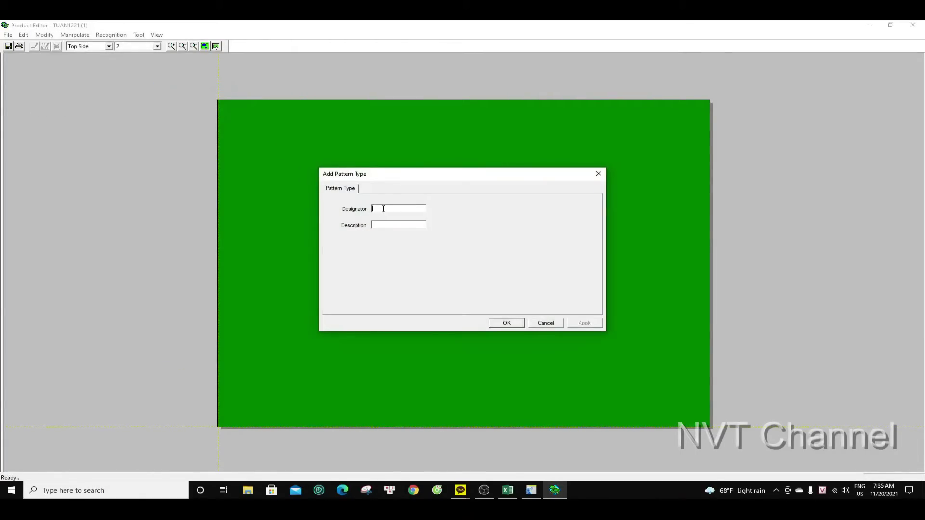
click(507, 323)
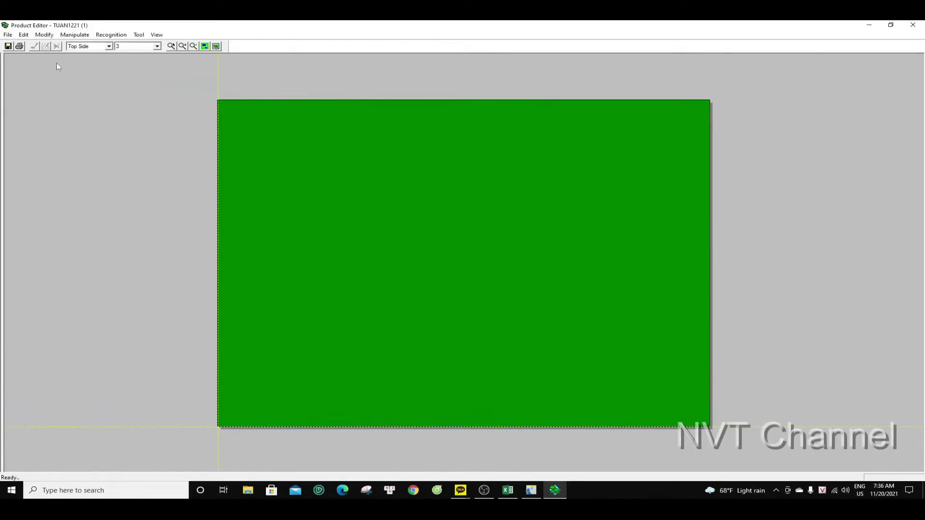
Add a fourth pattern type with designator 4 and description 4
click(43, 34)
mouse_move(140, 88)
click(175, 87)
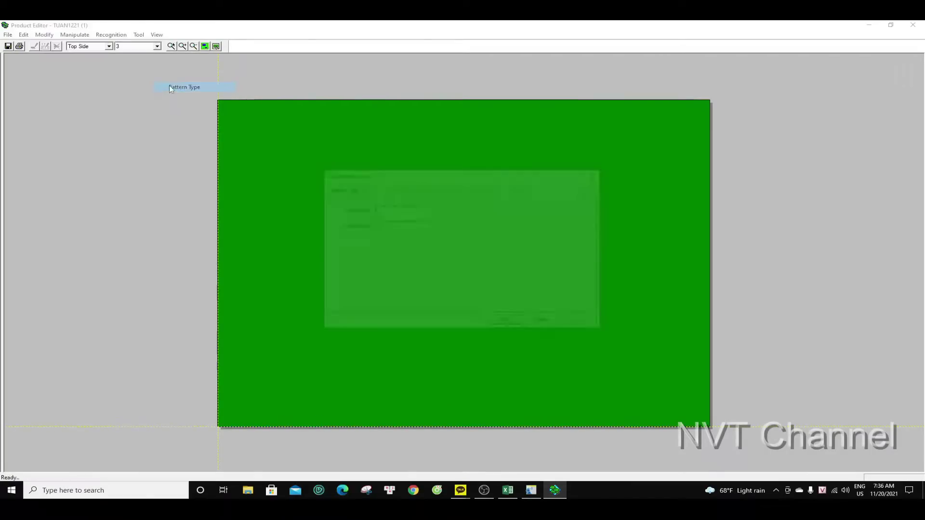
text(4)
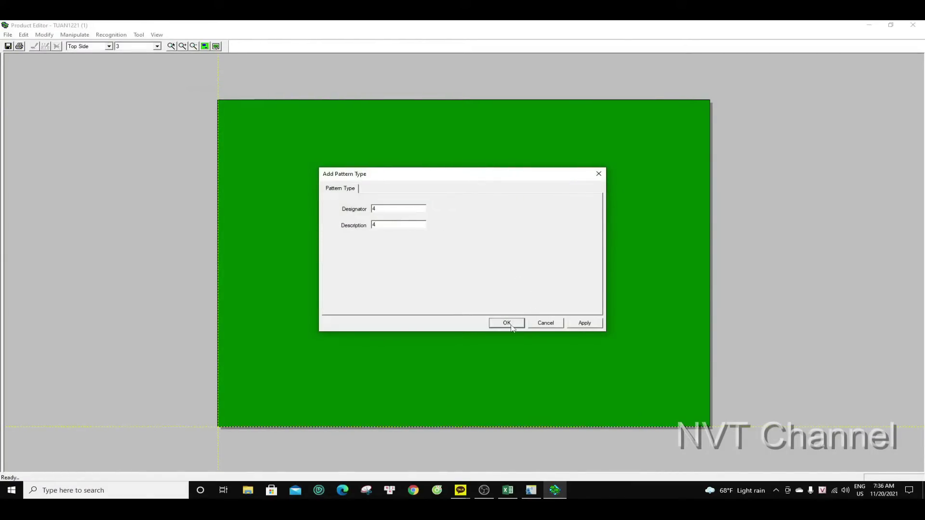
click(511, 326)
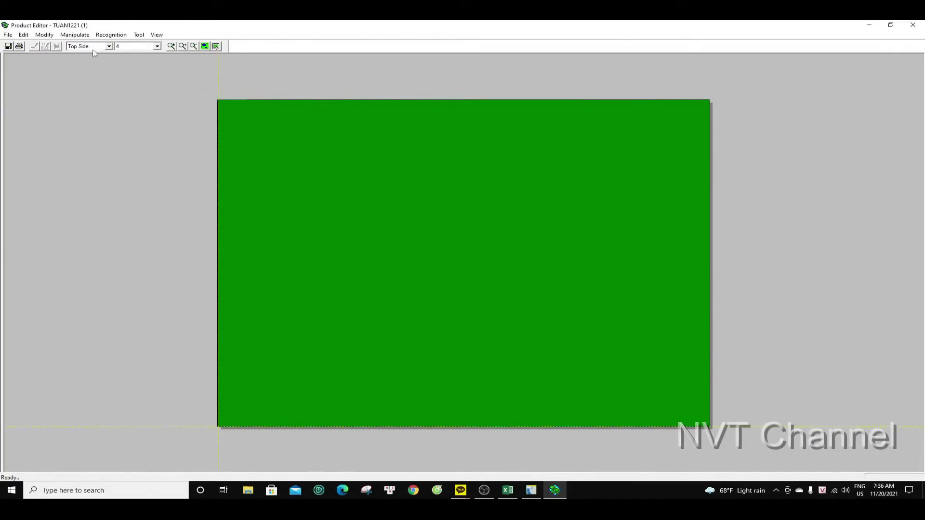
Cut all component placements from pattern type P1 on the top side
click(157, 46)
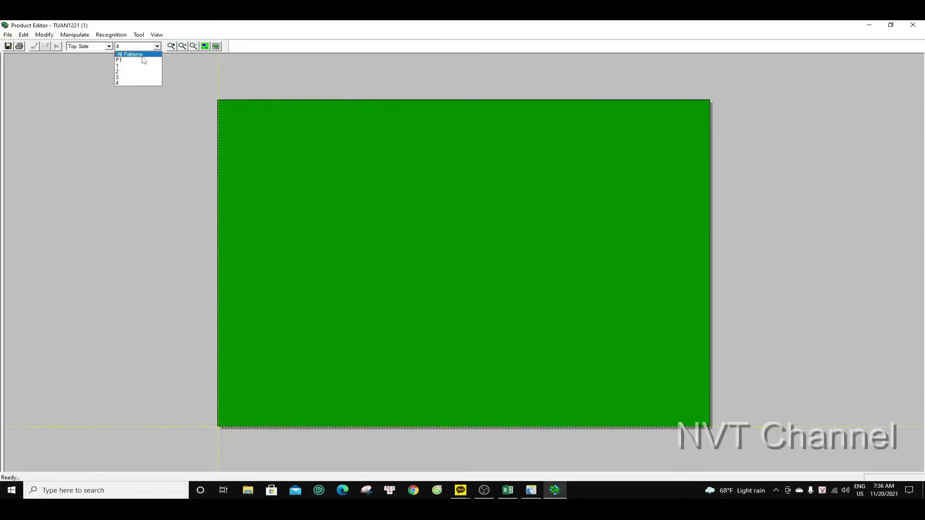
click(141, 57)
click(157, 47)
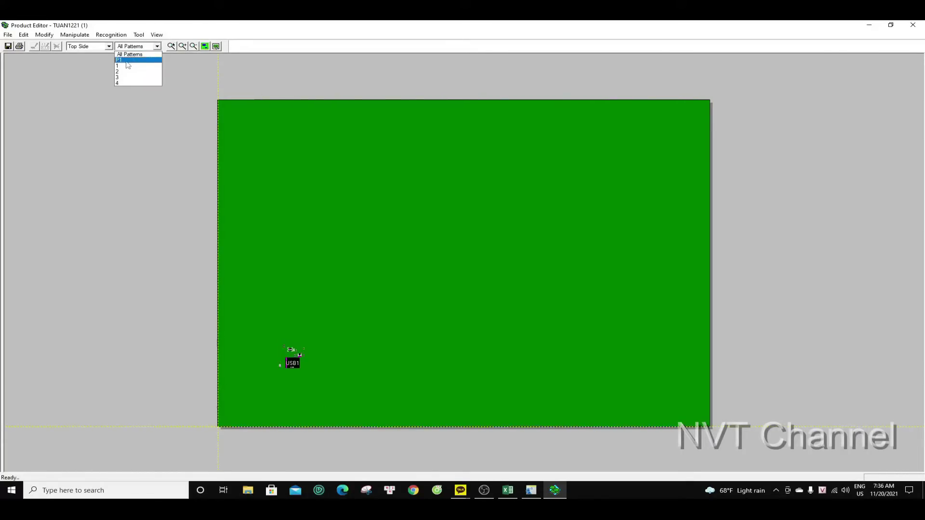
click(127, 64)
click(292, 362)
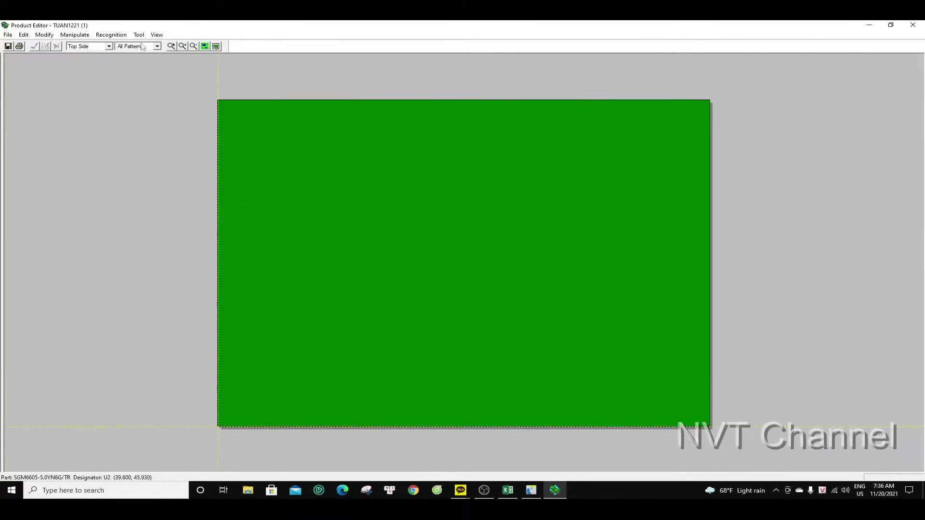
scroll(156, 48, up, 1)
Paste the cut placements, including fiducials and lands, into pattern type 1 without pasting records that have the same designator
click(157, 46)
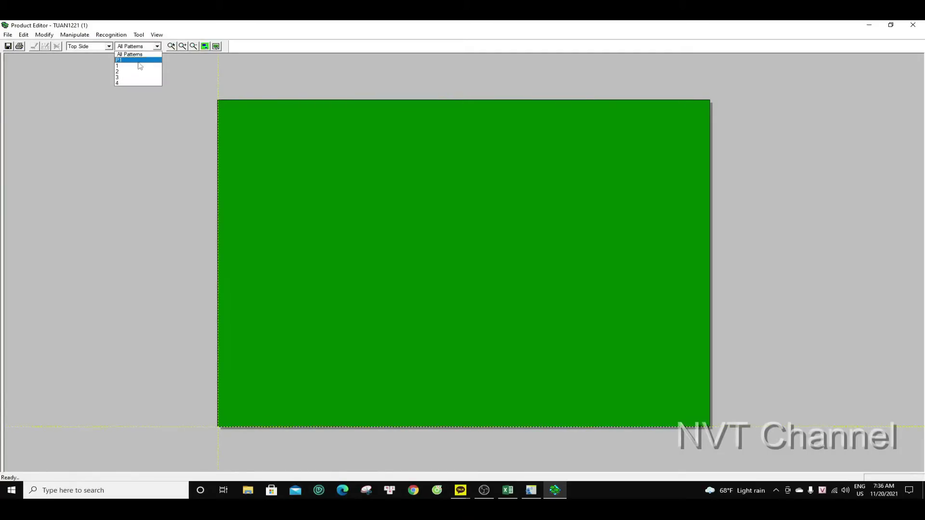
click(133, 66)
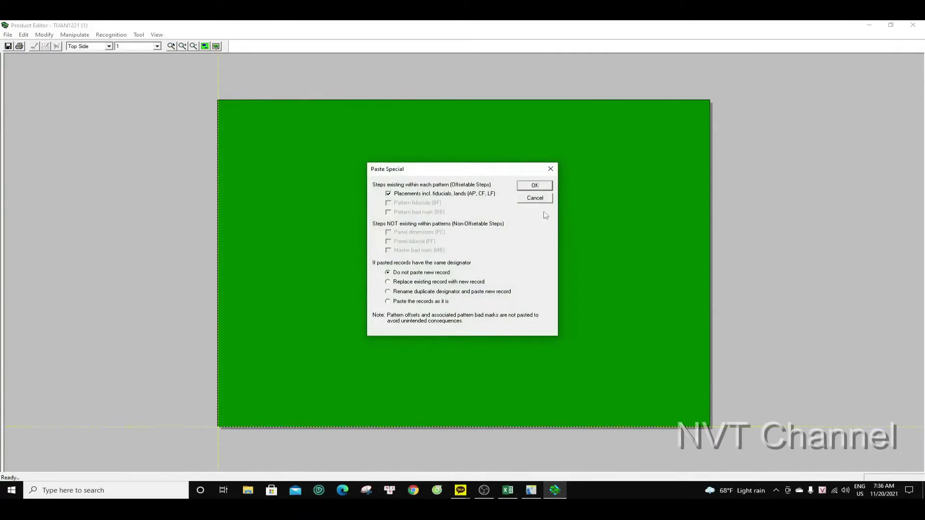
click(543, 191)
Paste the same component placements into pattern type 2 with the current paste options
click(157, 46)
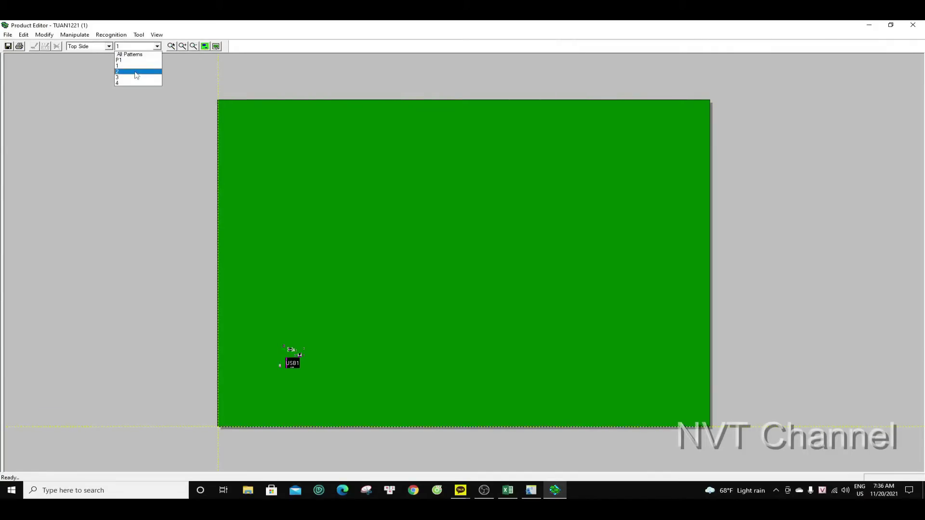
click(133, 73)
key(ctrl+v)
key(Return)
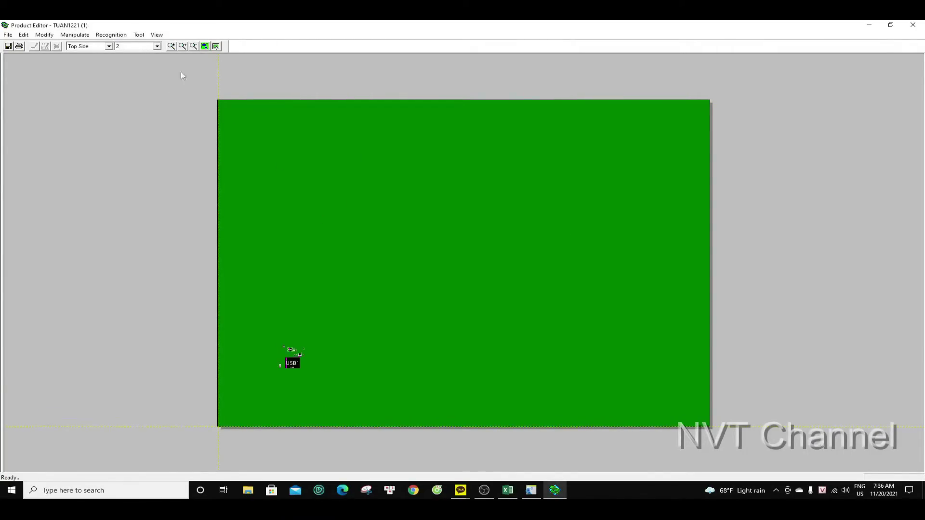
Paste the same component placements into pattern type 3 with the current paste options
click(157, 46)
click(134, 79)
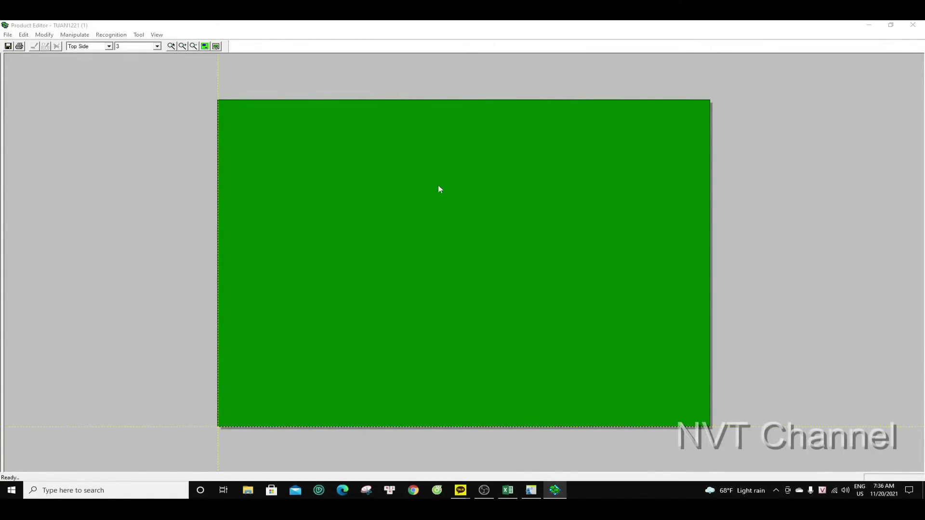
key(ctrl+v)
click(530, 188)
Paste the same component placements into pattern type 4 with the current paste options
click(157, 46)
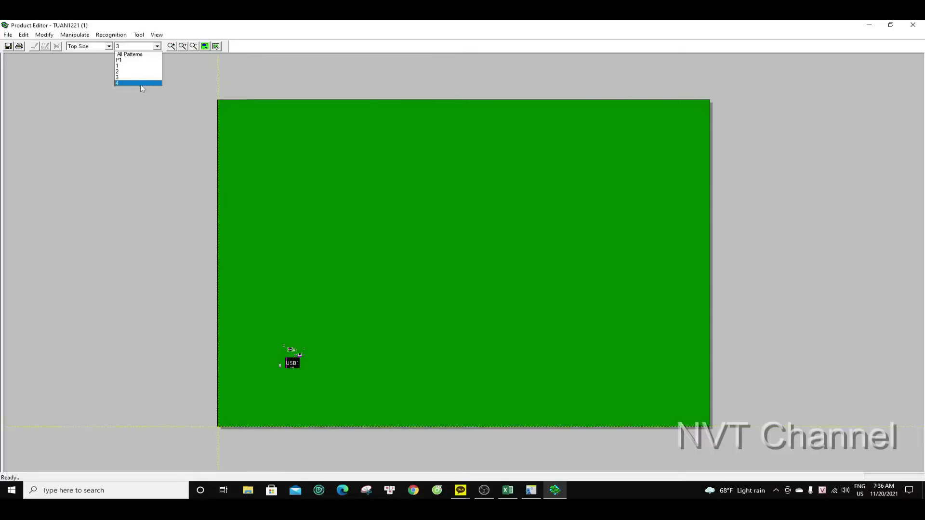
click(144, 85)
key(ctrl+v)
click(534, 186)
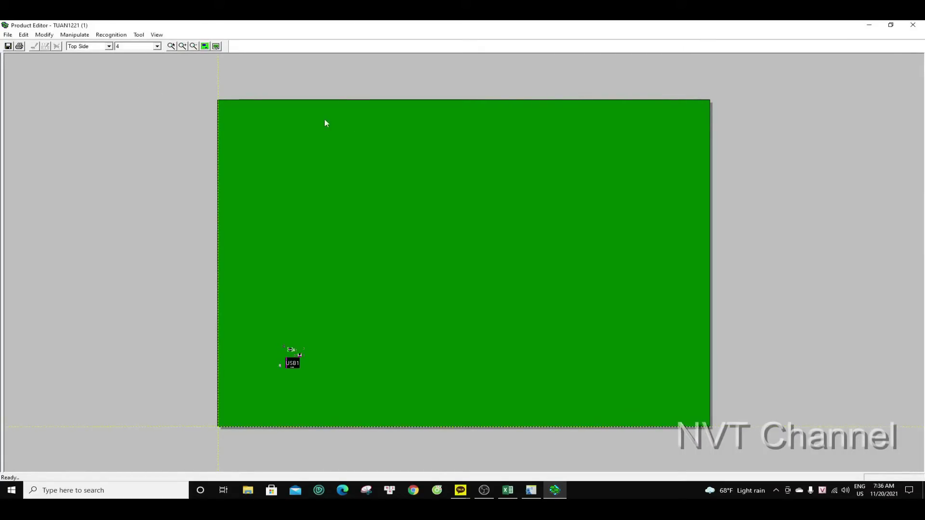
Delete the emptied pattern type P1 together with its associated pattern offsets, and check the remaining pattern types
click(128, 47)
click(137, 54)
click(141, 47)
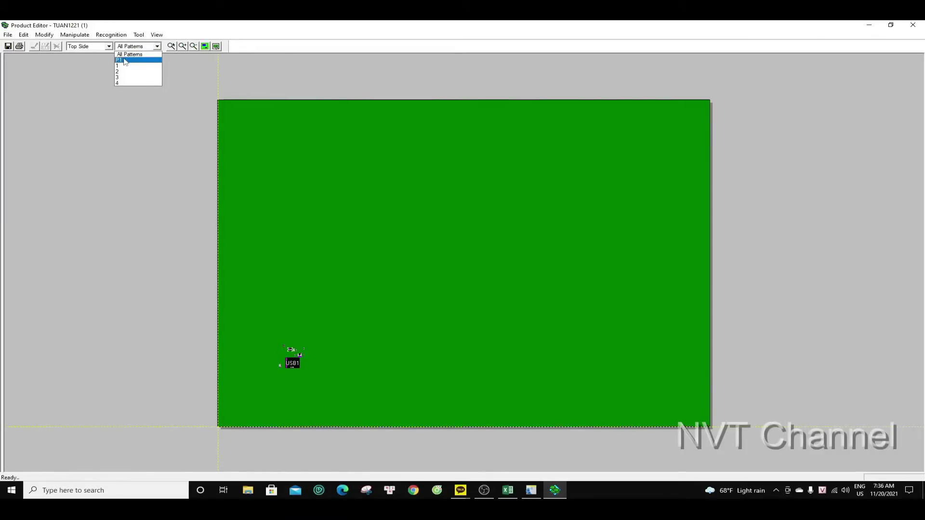
click(125, 60)
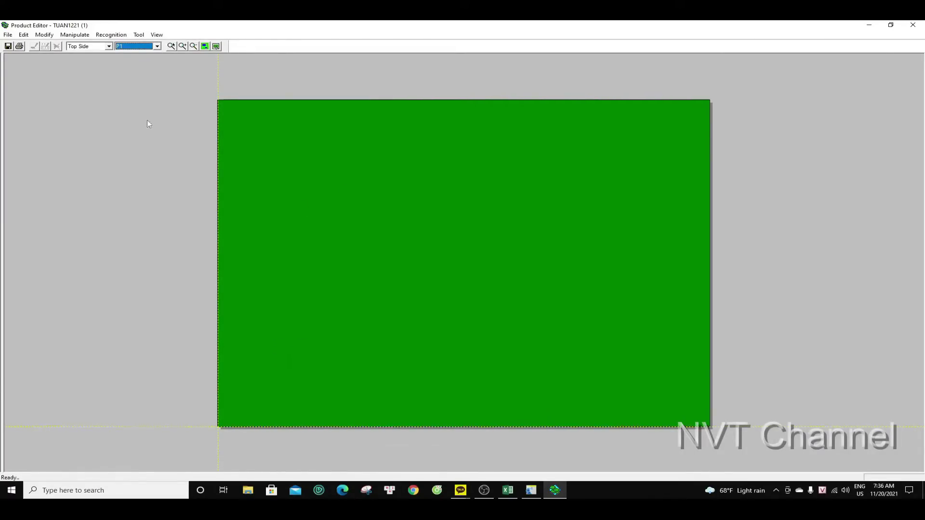
click(45, 35)
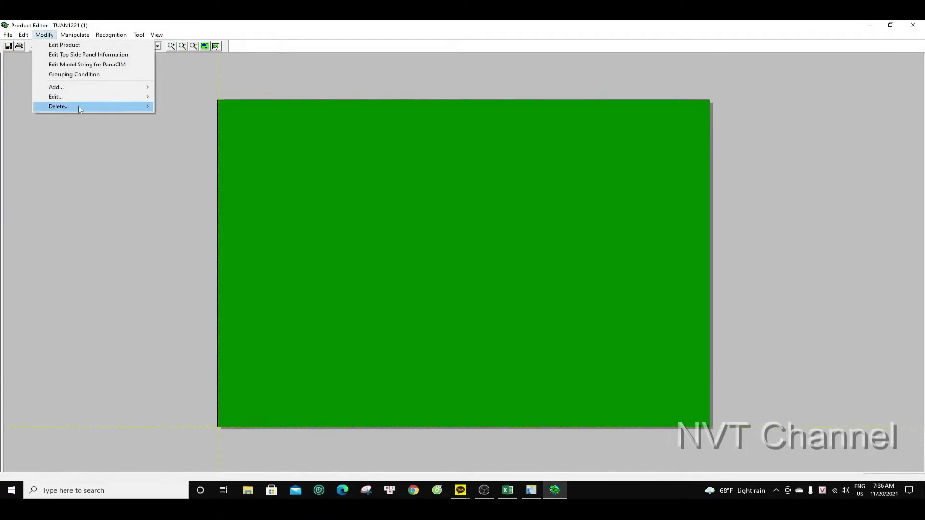
mouse_move(81, 107)
click(182, 108)
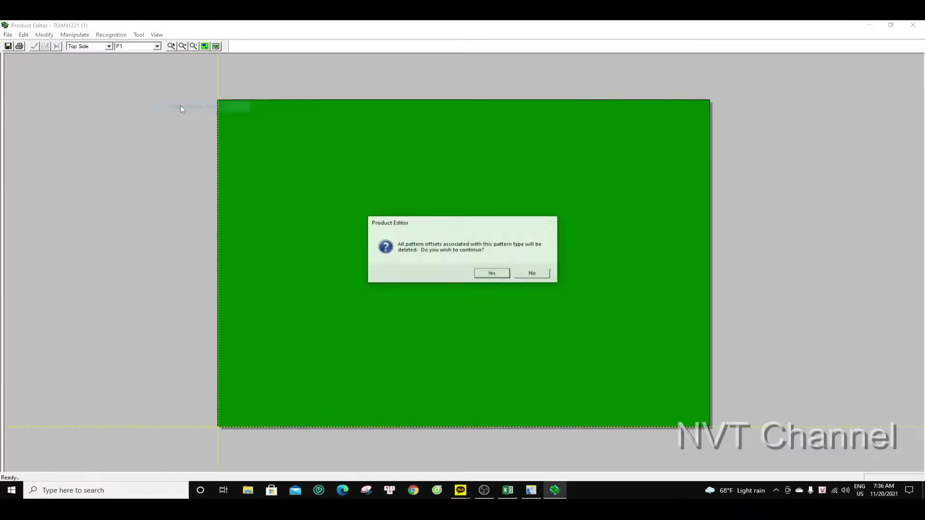
click(491, 274)
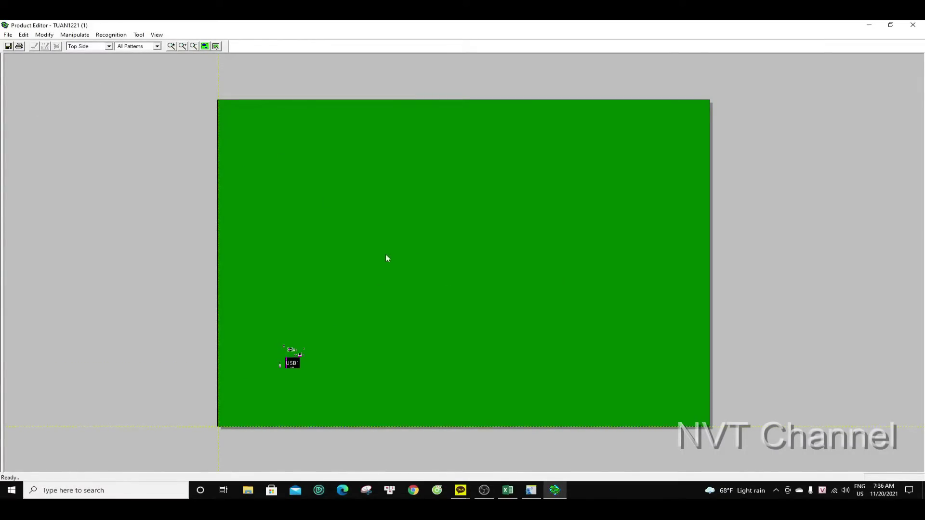
click(158, 46)
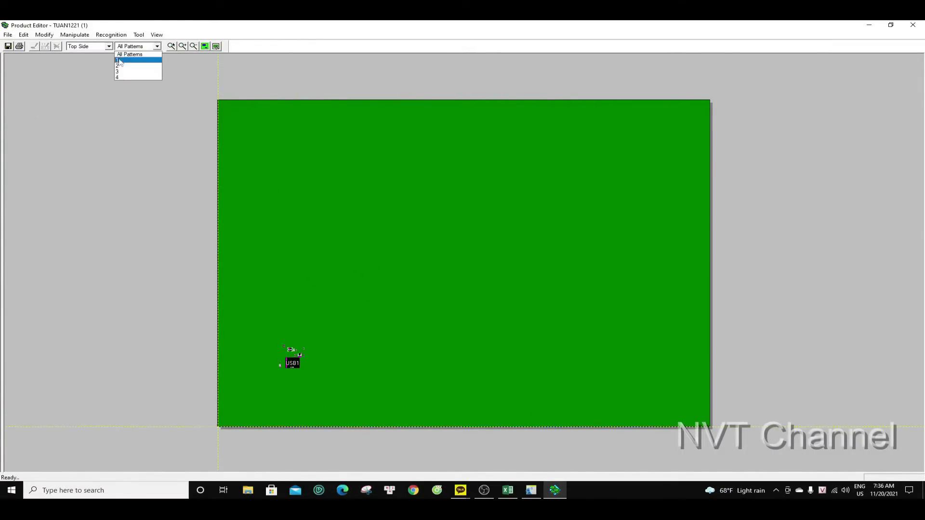
Switch to the CAD DATA1111 workbook in Excel and examine the finished panel layout picture on Sheet1
click(891, 25)
click(890, 25)
click(251, 440)
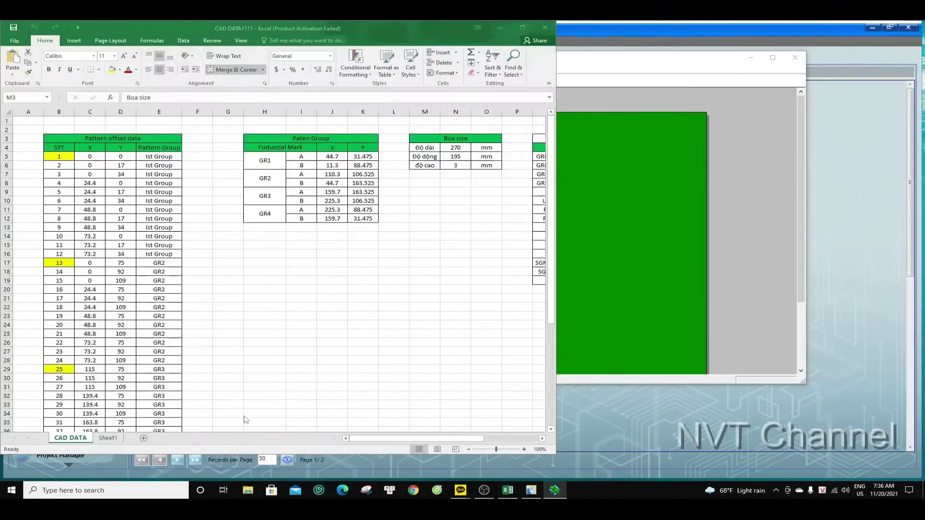
click(108, 437)
click(517, 25)
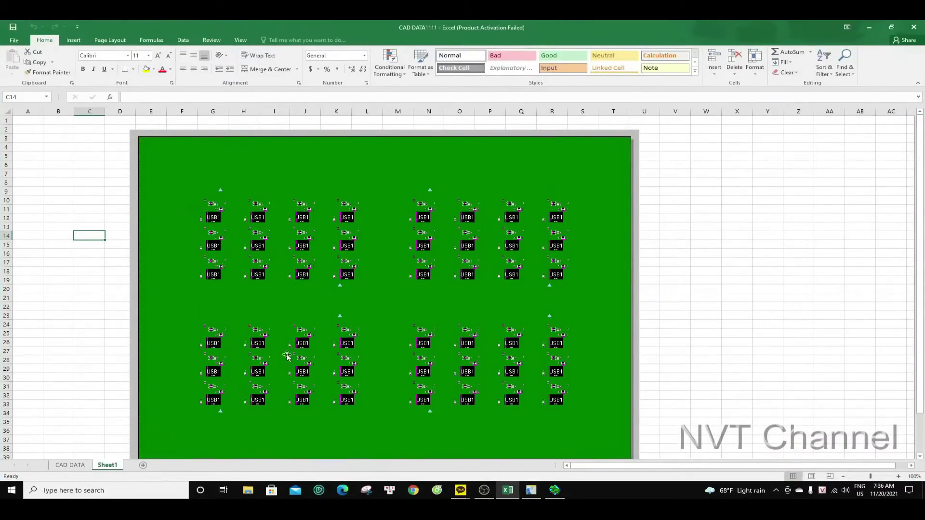
scroll(423, 264, down, 1)
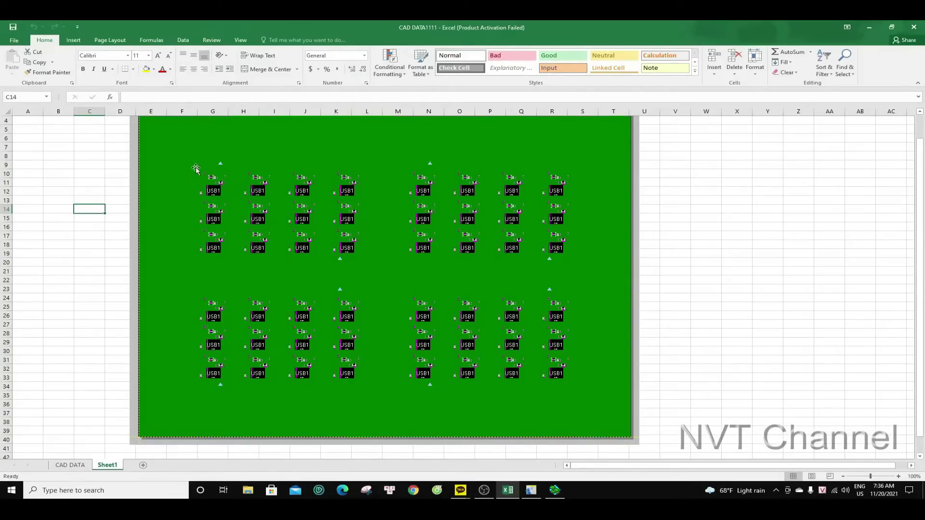
scroll(312, 258, up, 1)
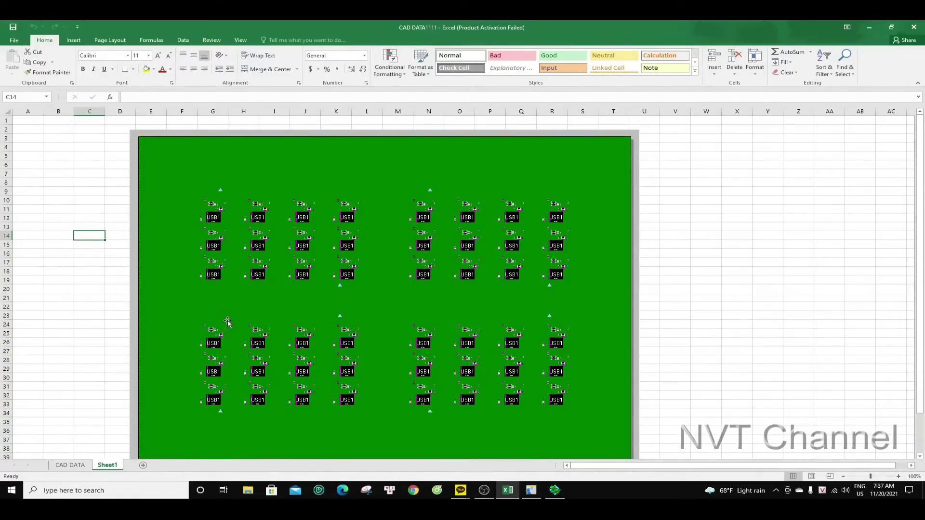
scroll(226, 321, down, 1)
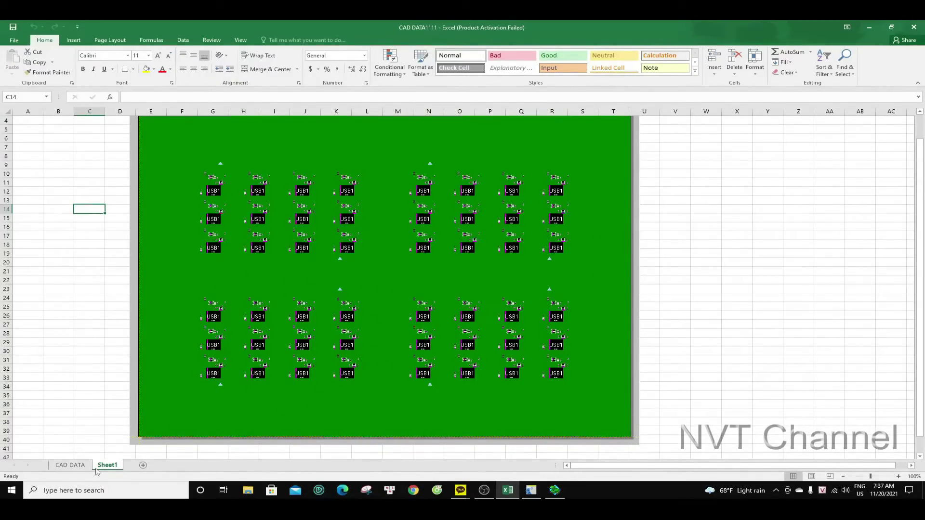
Examine the pattern offset table and the fiducial marks of each pattern group on the CAD DATA sheet
click(71, 465)
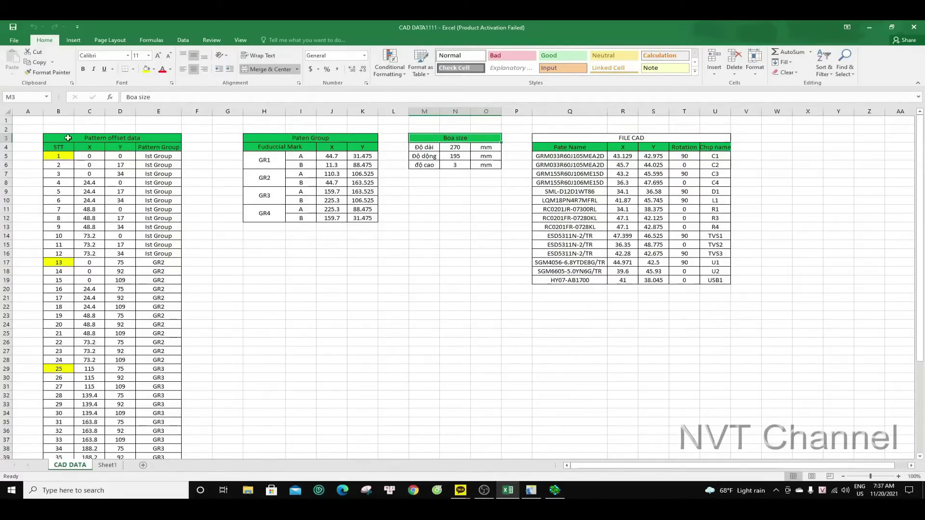
click(68, 138)
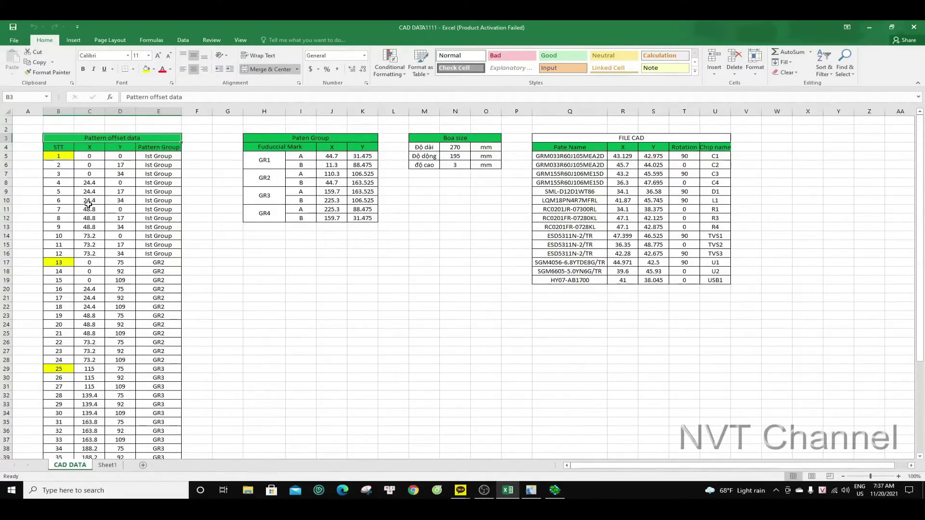
scroll(88, 204, down, 6)
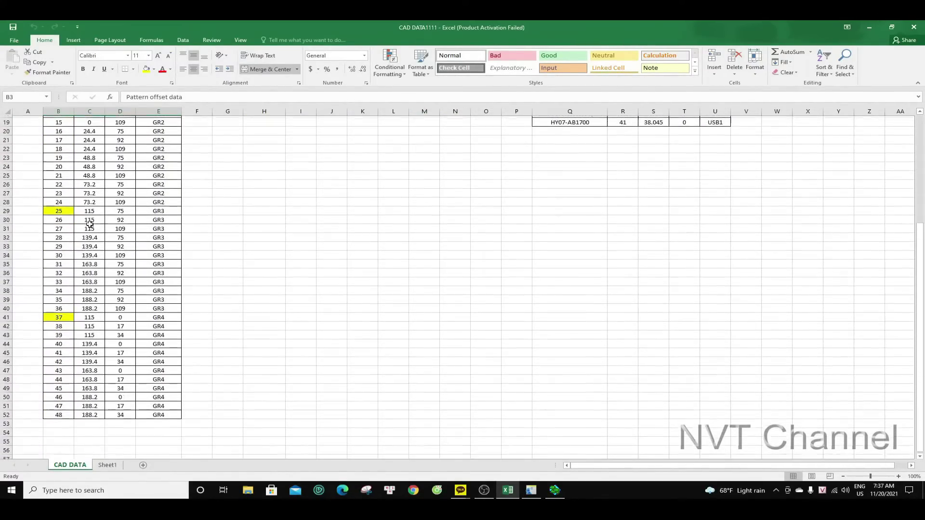
scroll(90, 224, up, 5)
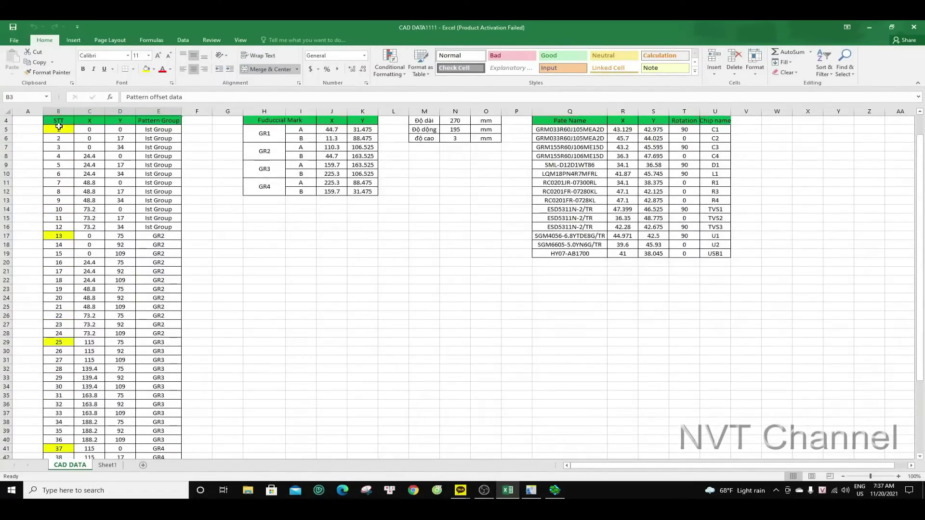
click(59, 127)
click(60, 138)
click(63, 226)
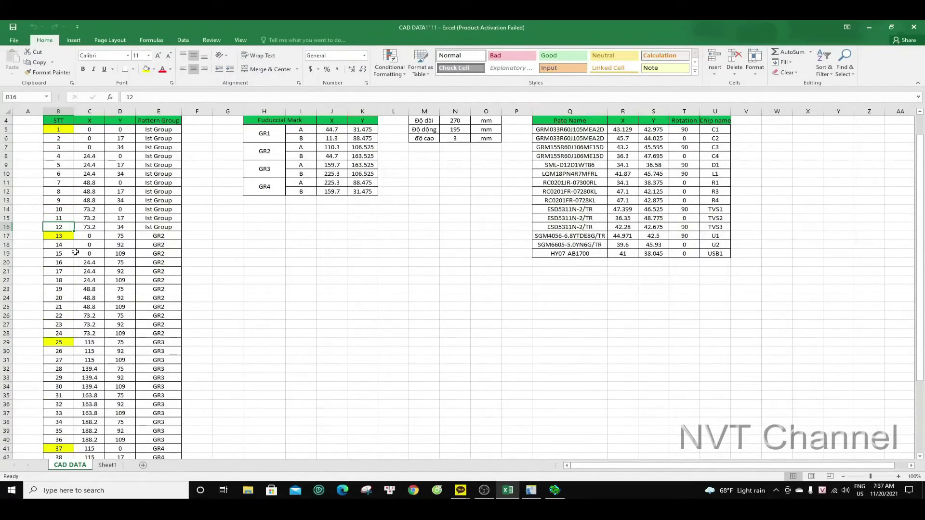
scroll(58, 240, down, 6)
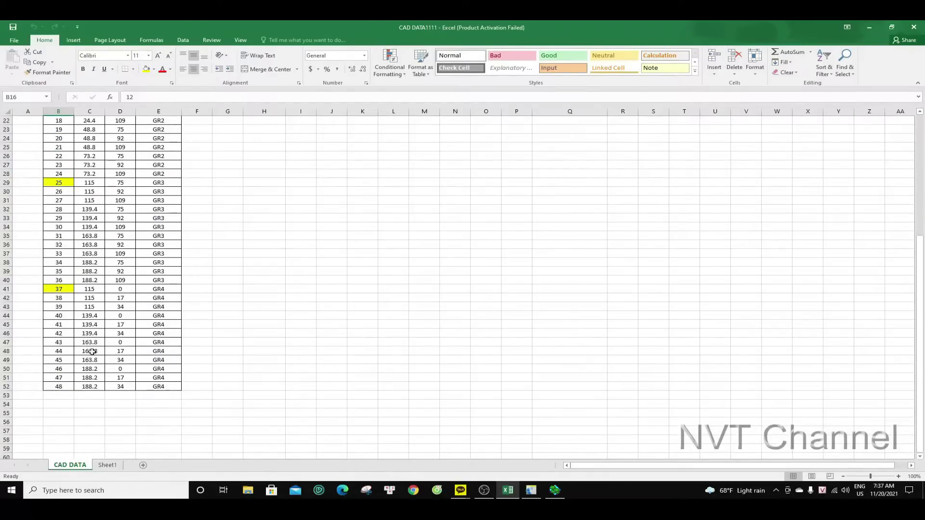
click(54, 388)
scroll(264, 239, up, 7)
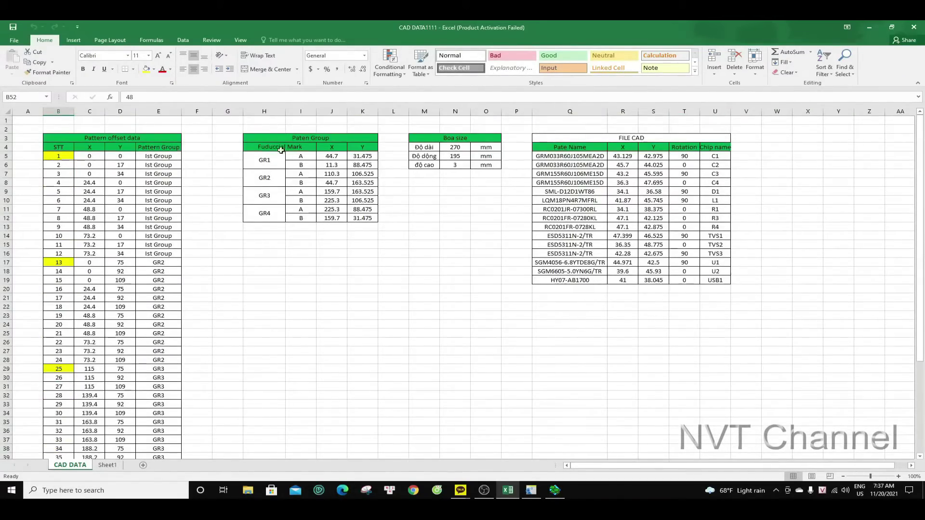
click(271, 161)
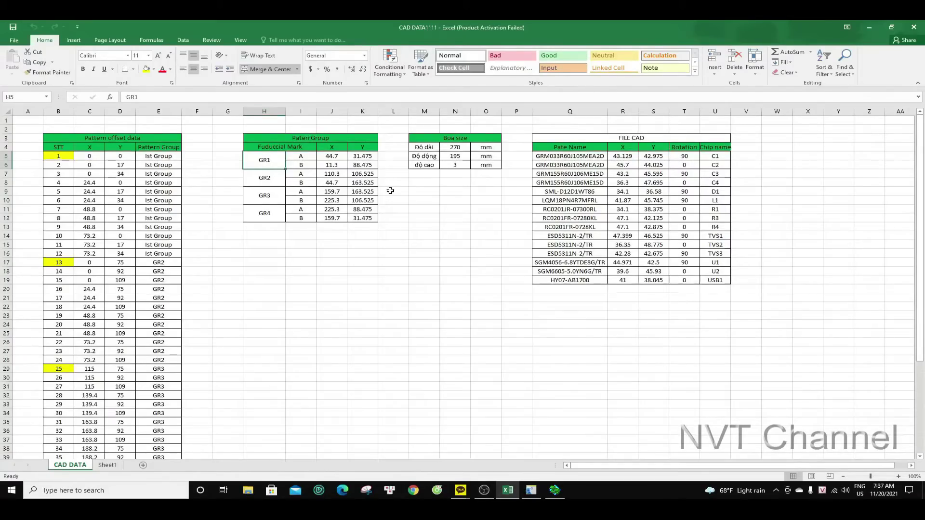
Switch back to the Product Editor and open the top-side pattern offsets for pattern type 1
click(553, 490)
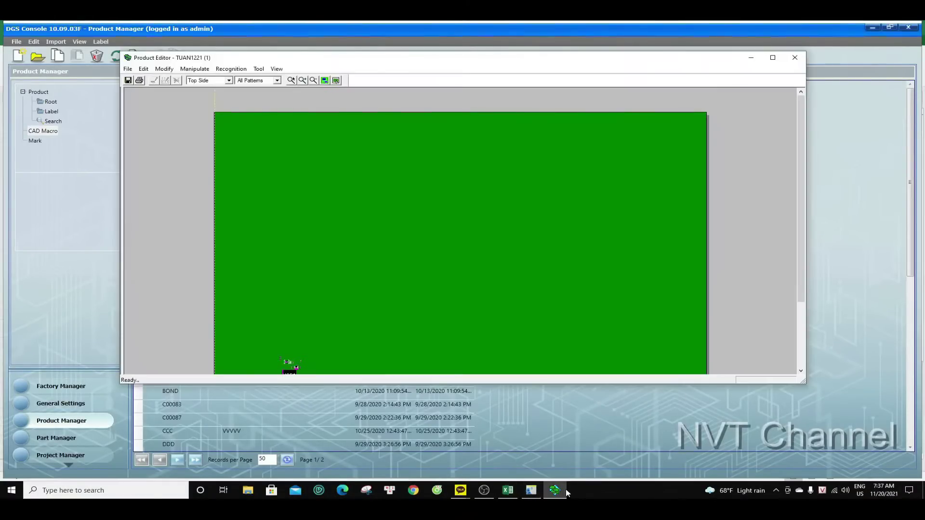
scroll(241, 145, down, 3)
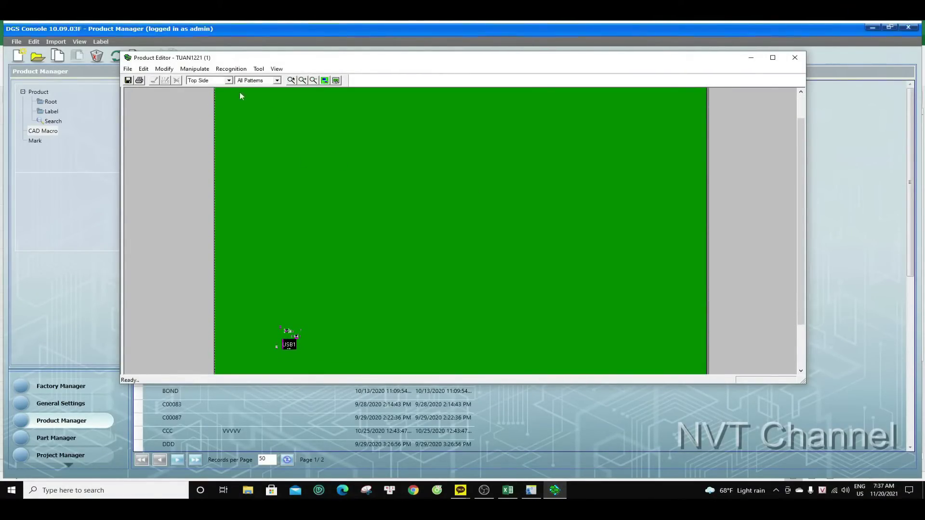
scroll(301, 258, down, 1)
click(244, 81)
click(246, 96)
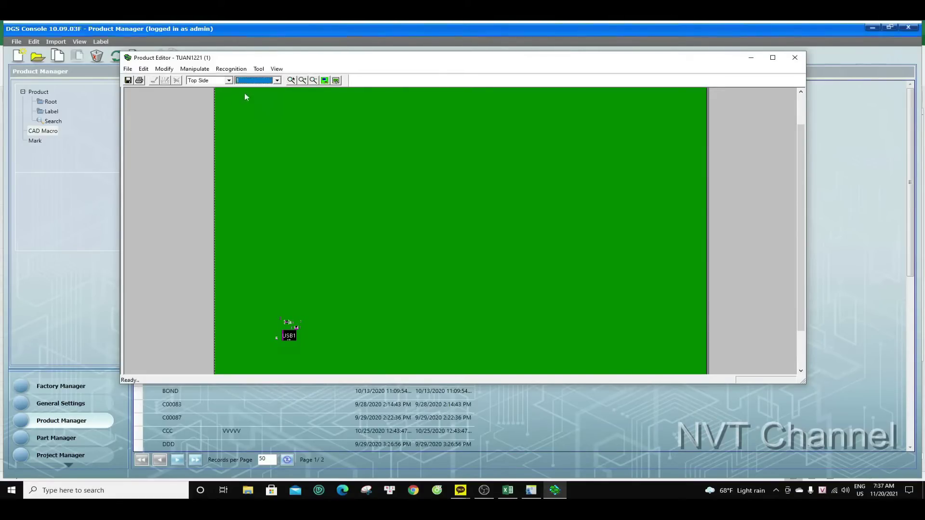
right_click(329, 232)
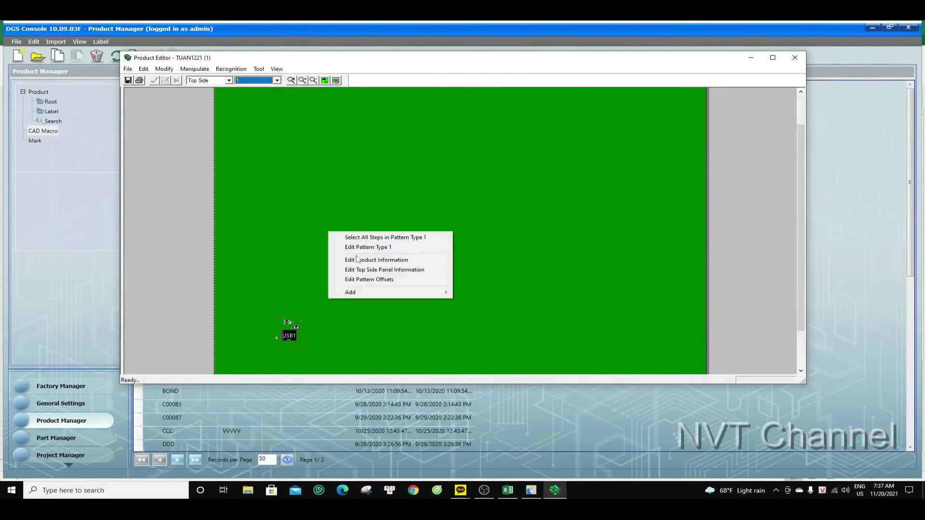
click(377, 283)
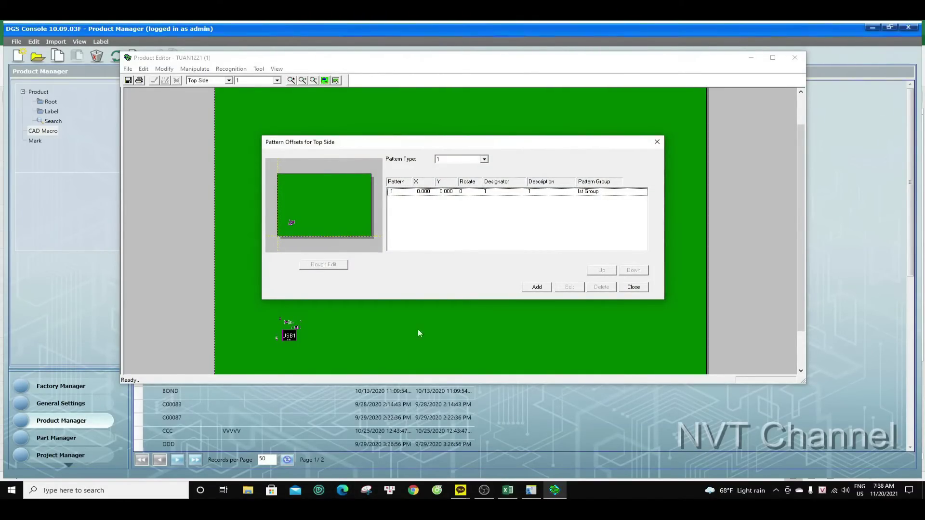
Check the first offset rows of Ist Group in the CAD DATA1111 workbook and return to the Product Editor
click(508, 490)
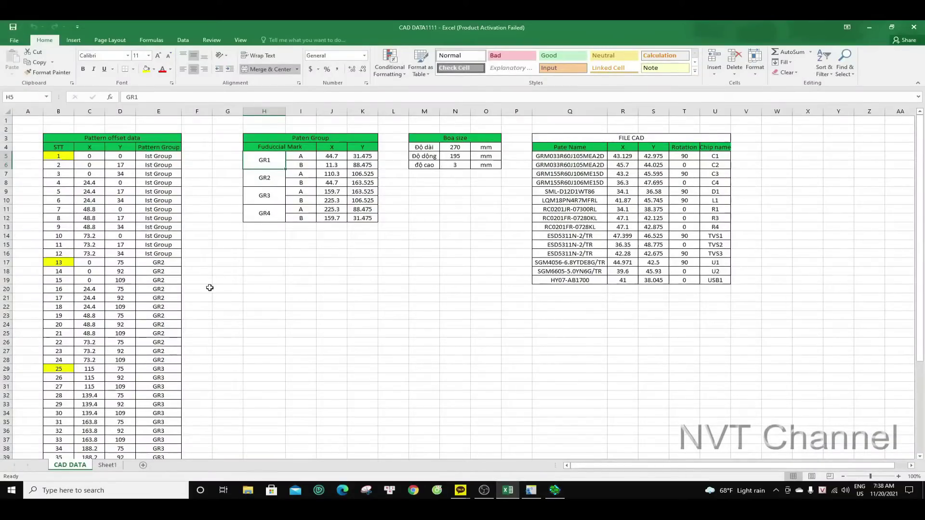
click(127, 165)
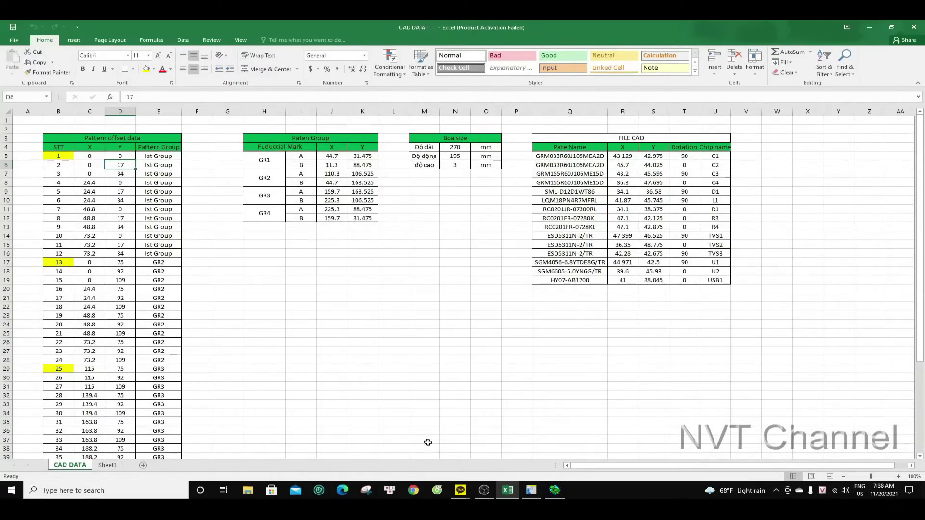
click(554, 490)
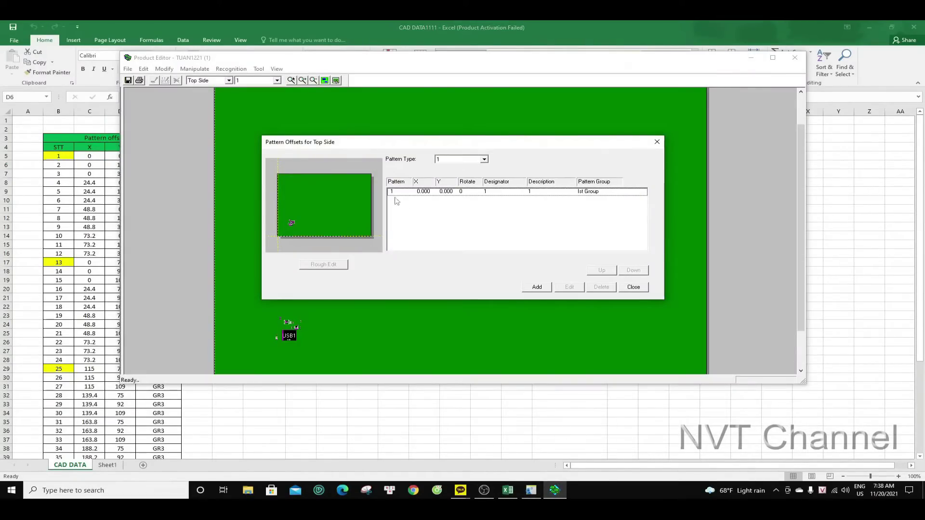
Start a new offset for pattern type 1 with description 1 and designator 1
click(539, 289)
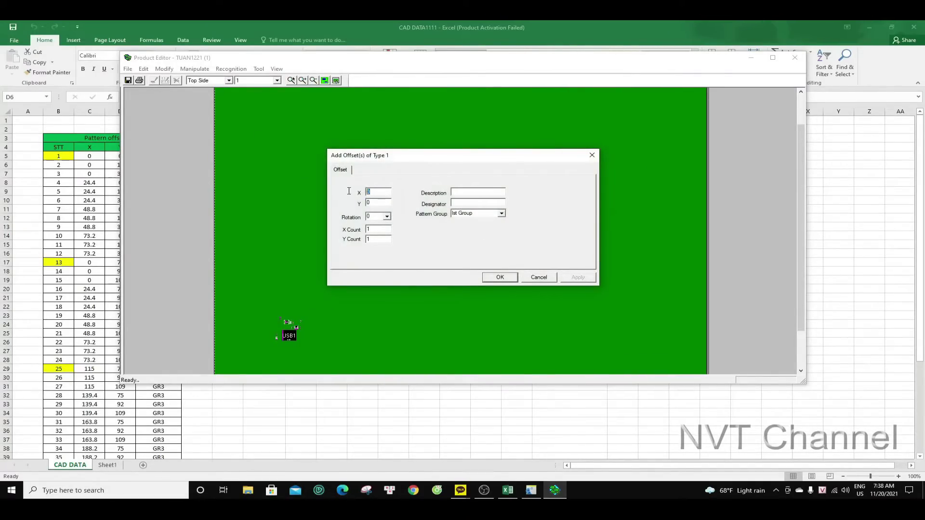
click(462, 193)
text(1)
click(463, 203)
text(1)
Check the panel layout picture on Sheet1 and set the type 1 offset's X count to 4 and Y count to 3
double_click(368, 230)
click(508, 490)
click(107, 464)
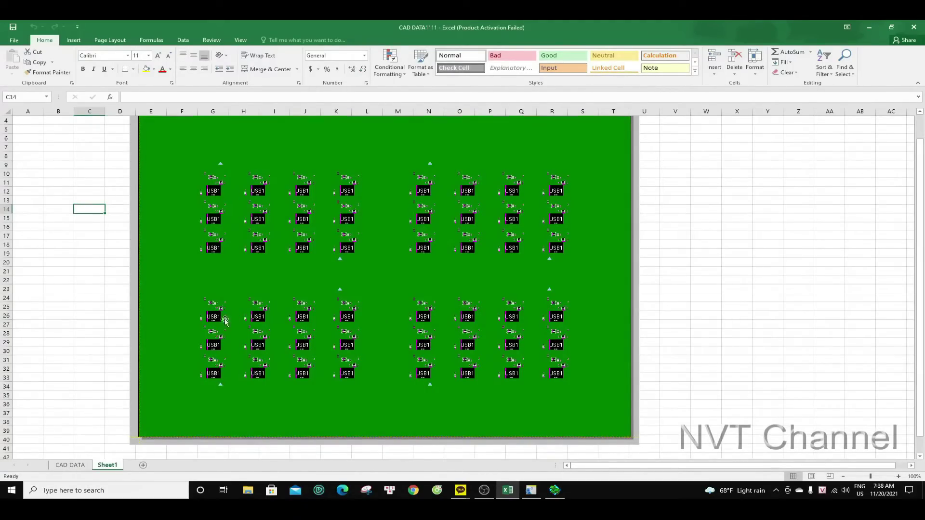
click(555, 491)
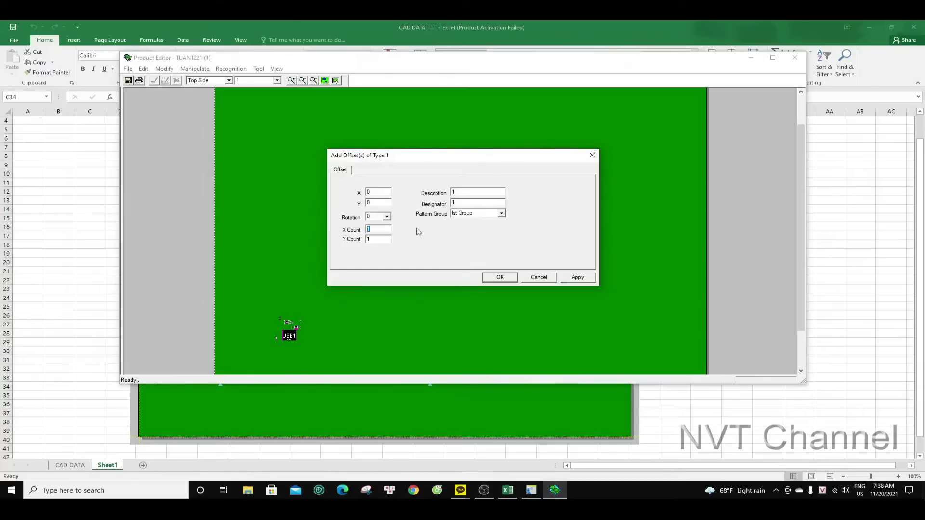
text(4)
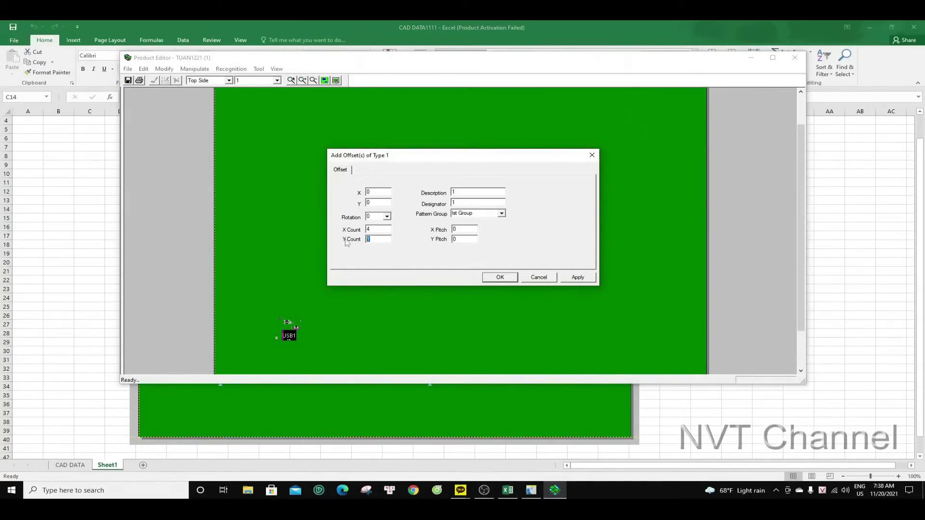
text(3)
Look up the spacing on the CAD DATA sheet, set X pitch 24.4 and Y pitch 17, and add the type 1 offsets
key(Tab)
click(62, 465)
click(64, 465)
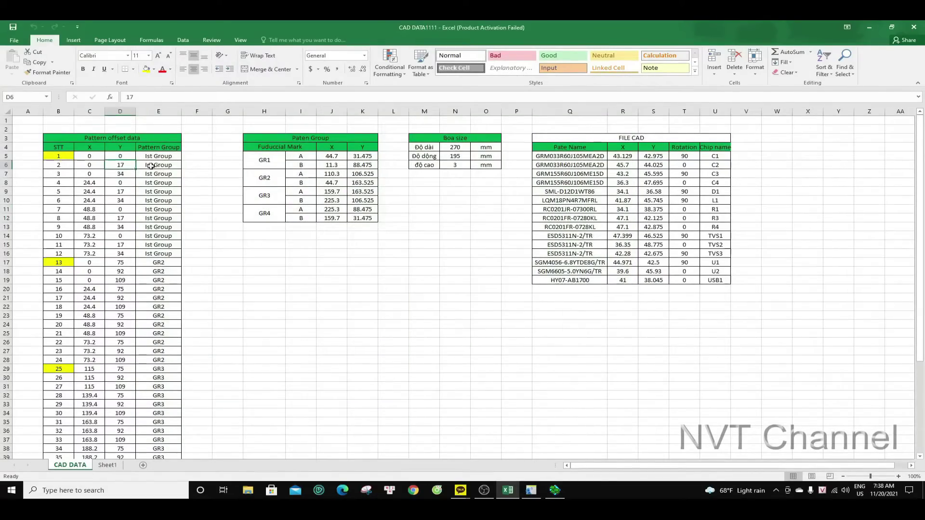
click(554, 490)
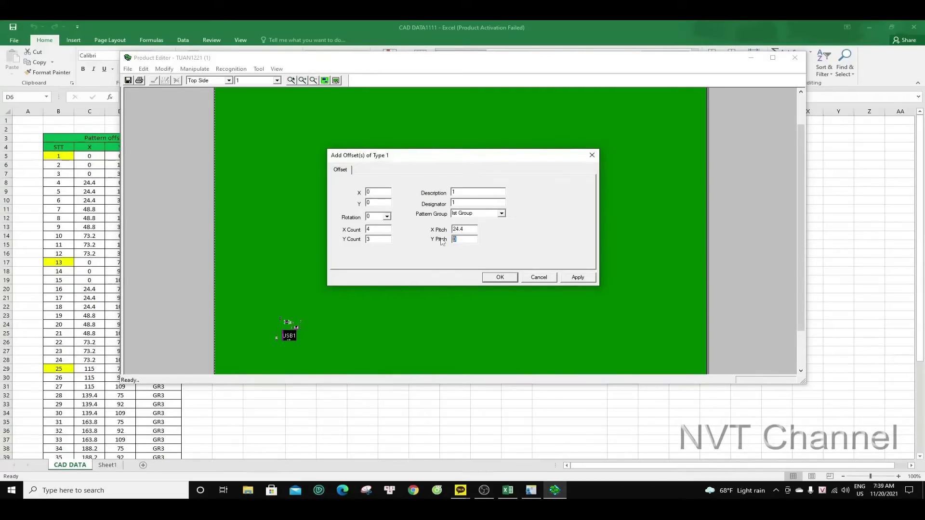
click(499, 278)
click(451, 236)
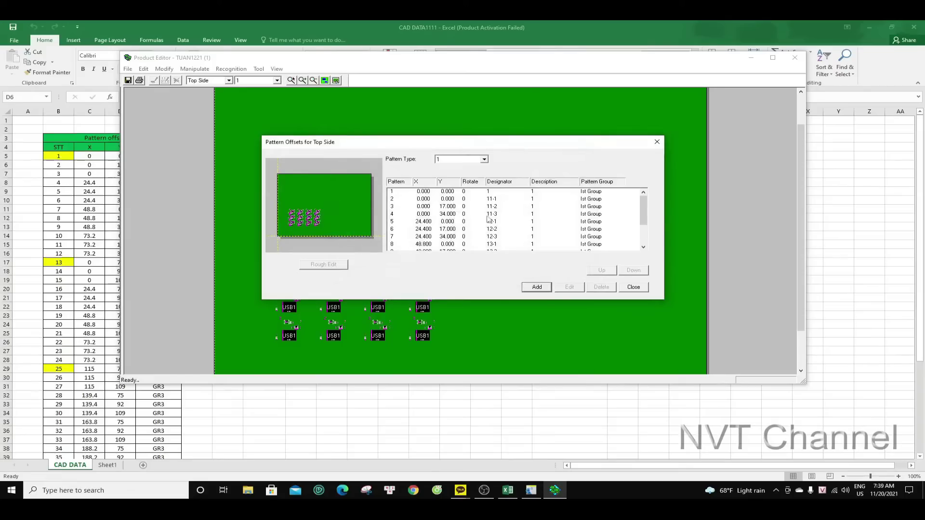
Delete the original offset with designator 1 from pattern type 1 and review the remaining offsets
mouse_move(486, 145)
mouse_down()
mouse_move(501, 130)
mouse_move(595, 102)
mouse_move(508, 115)
mouse_move(487, 103)
mouse_move(530, 147)
mouse_move(499, 159)
mouse_up()
click(491, 207)
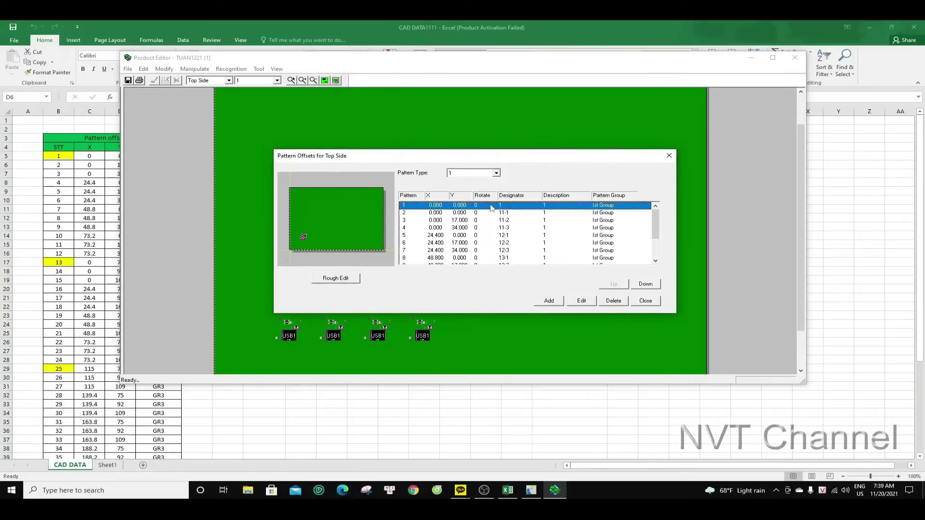
click(613, 301)
click(505, 254)
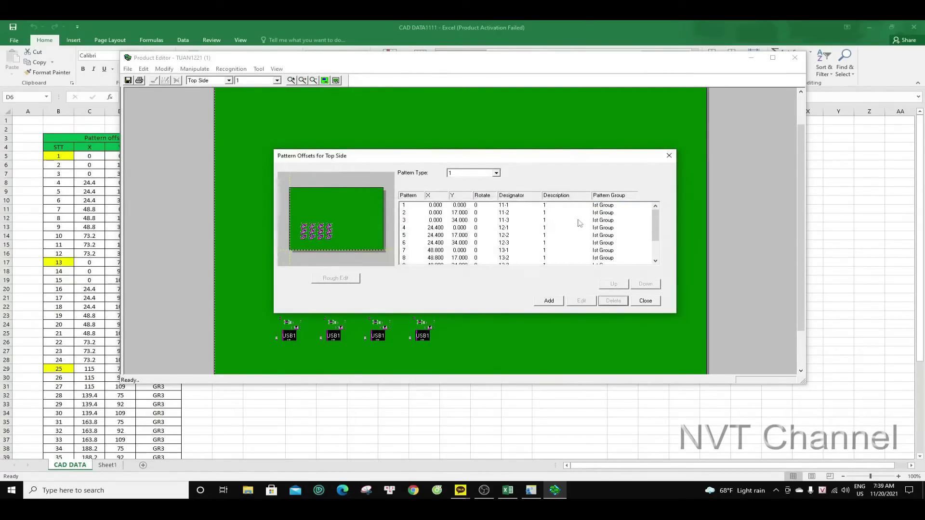
scroll(575, 228, down, 3)
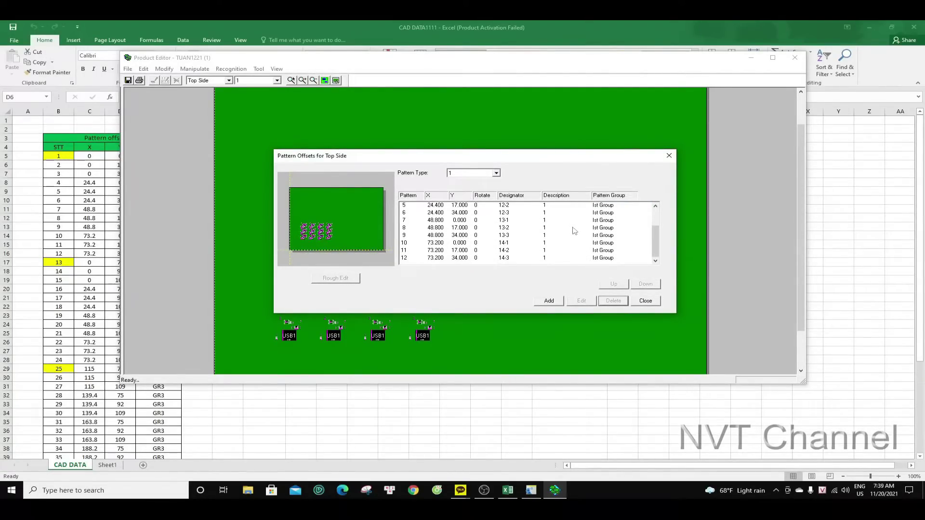
scroll(574, 230, up, 3)
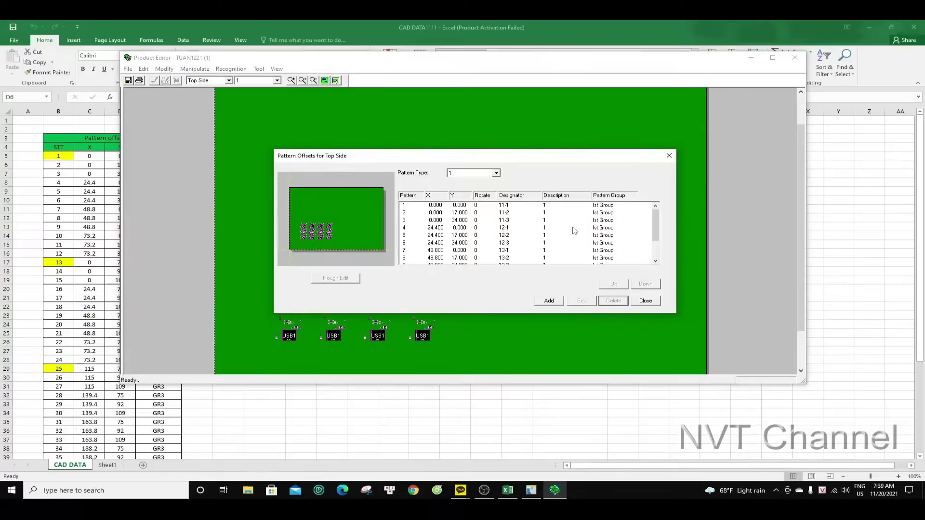
scroll(575, 231, up, 3)
Start adding offsets for pattern type 2 and look up the X and Y of the first GR2 row in the CAD data workbook
click(496, 174)
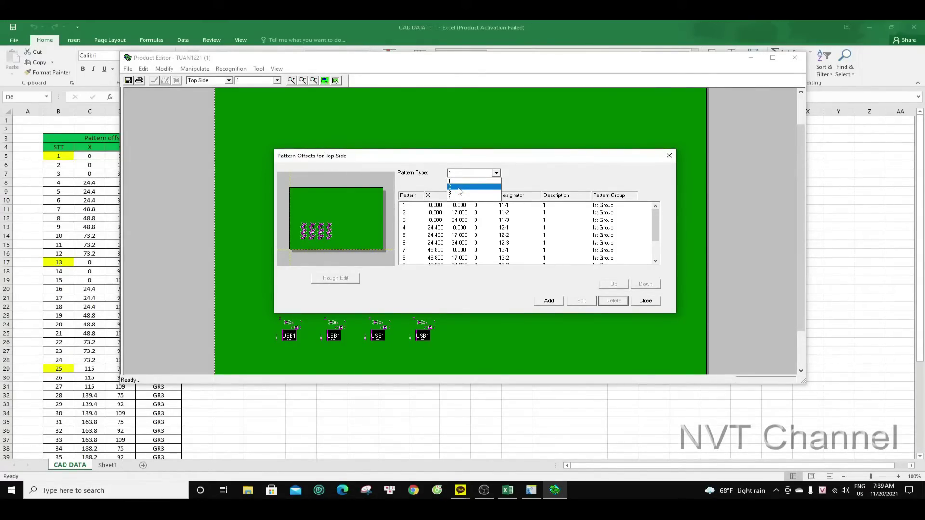
click(460, 188)
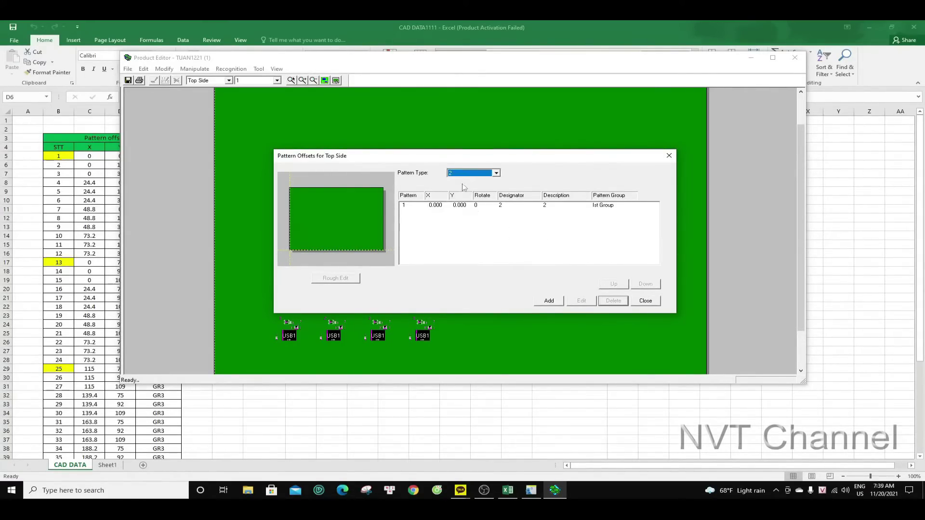
click(549, 301)
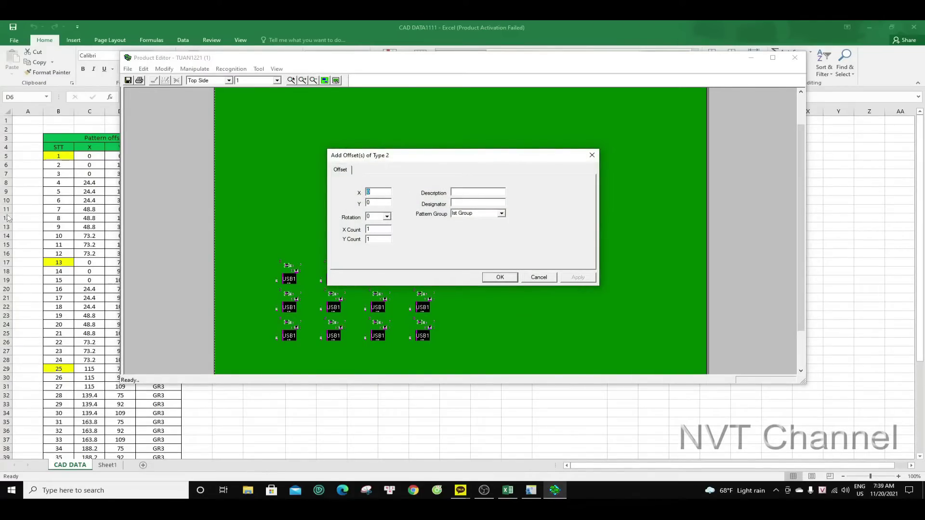
click(70, 270)
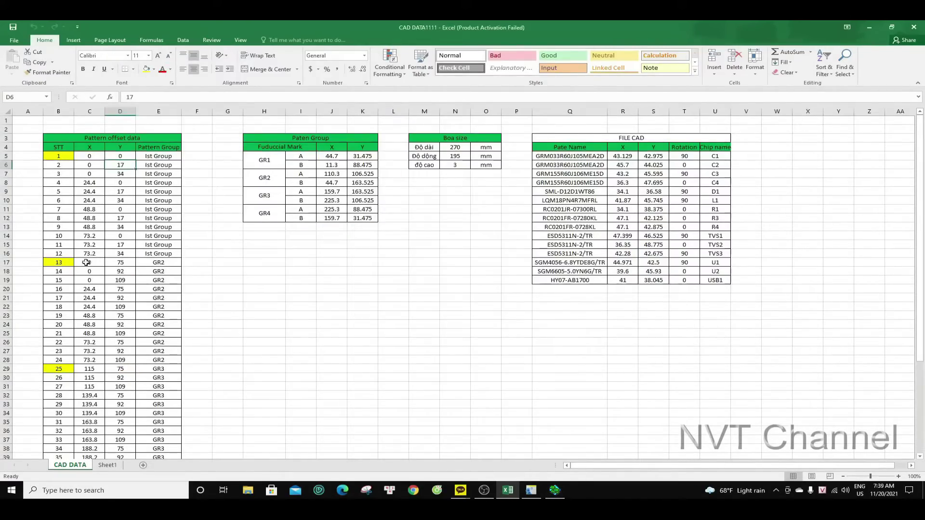
click(97, 271)
click(126, 261)
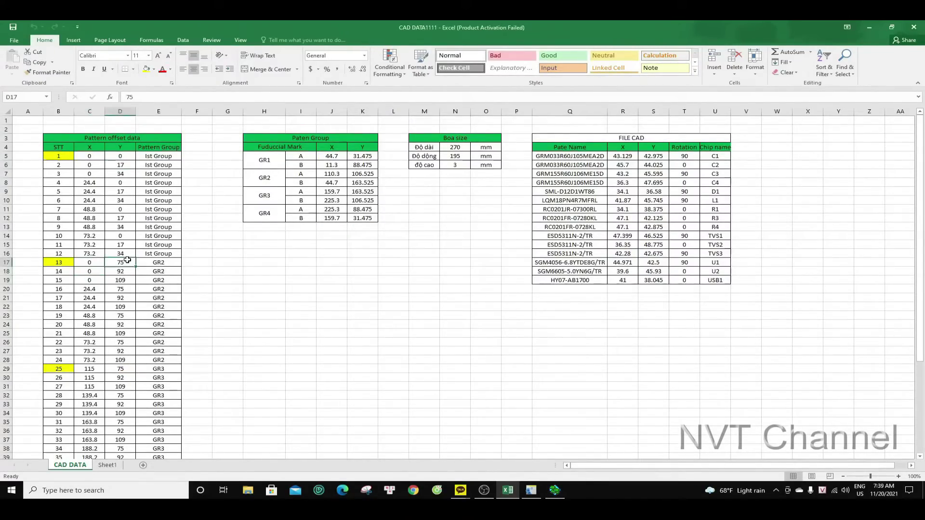
click(554, 491)
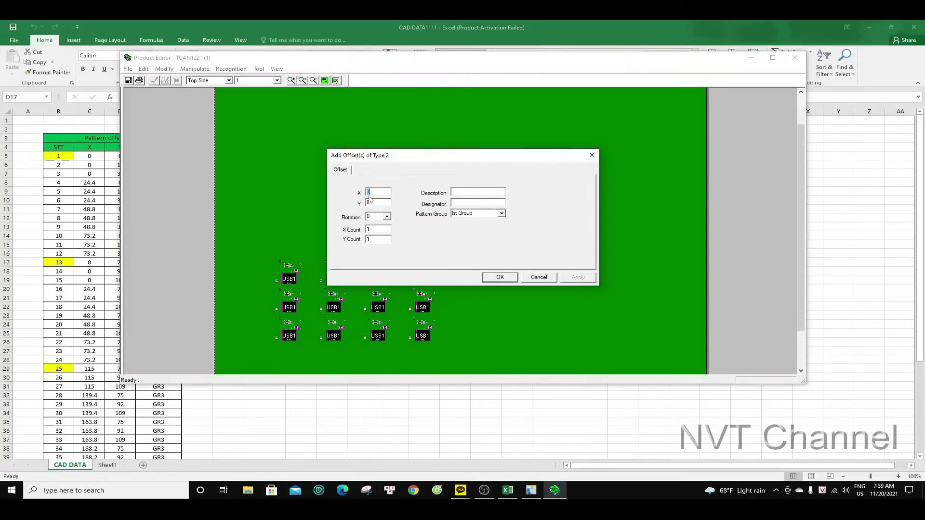
Add type 2 offsets from X 0, Y 75 with description and designator 1, counts 4 by 3, X pitch 24.4 and Y pitch 17
text(75)
text(1)
text(4)
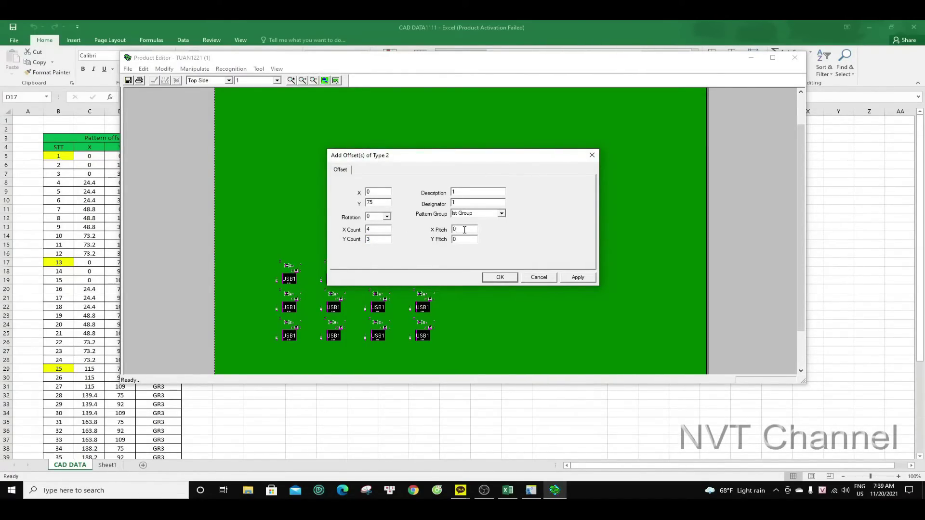
double_click(464, 229)
text(24.4)
click(500, 277)
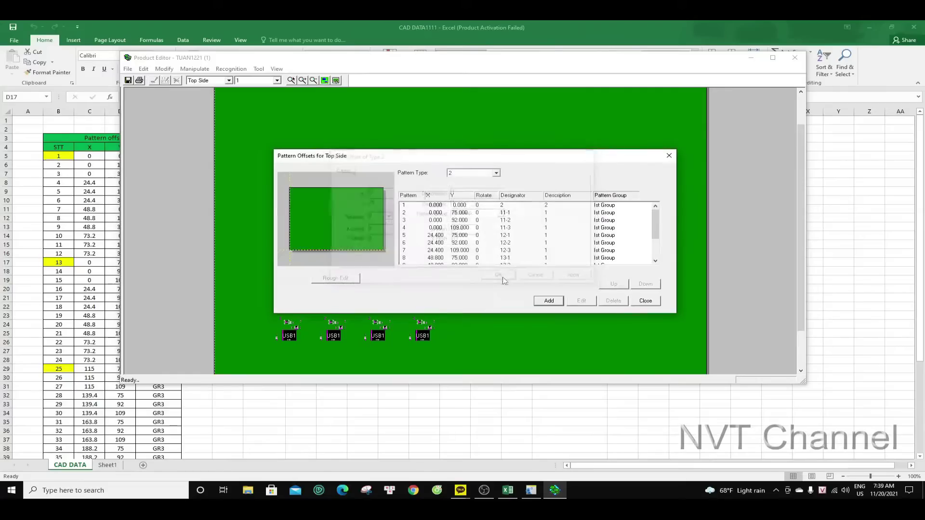
Delete the original offset with designator 2 at X 0, Y 0 from pattern type 2
click(491, 208)
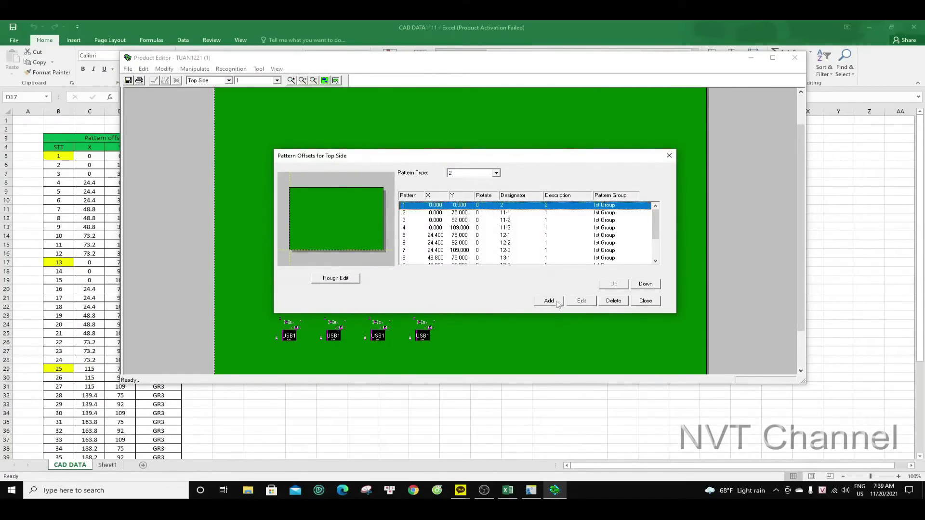
click(624, 302)
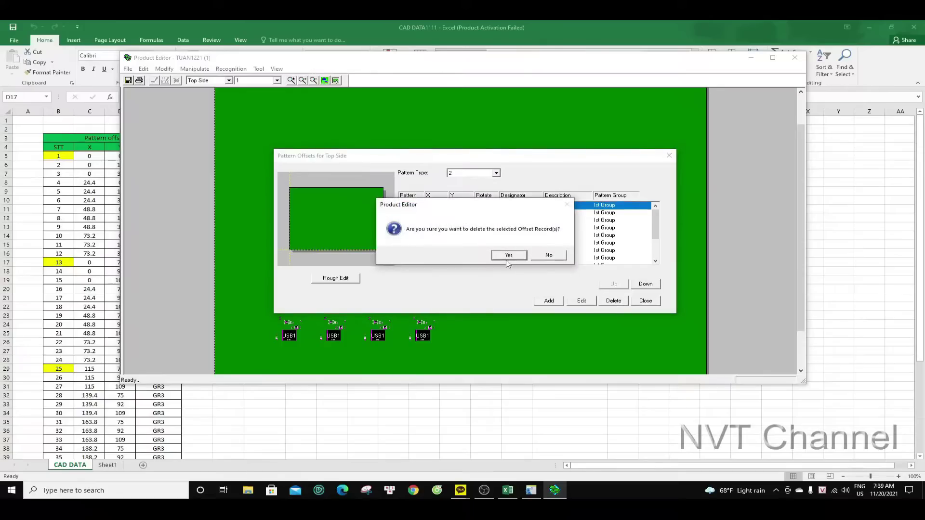
click(510, 256)
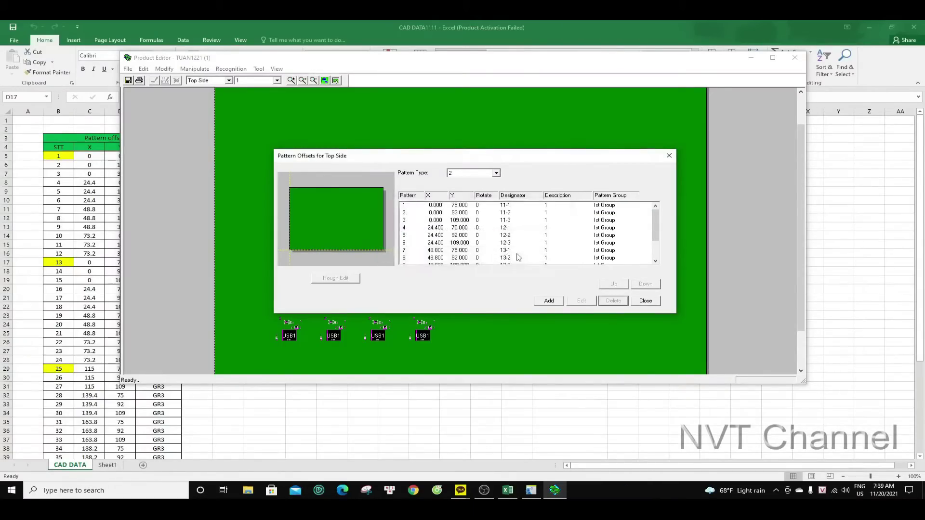
Close the pattern offsets and display all patterns on the top side of the board
click(645, 301)
click(263, 80)
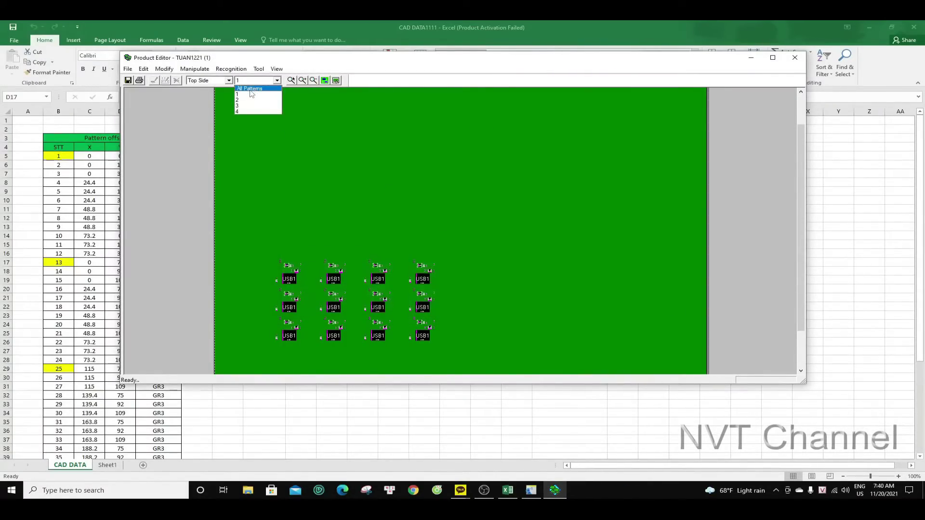
click(266, 95)
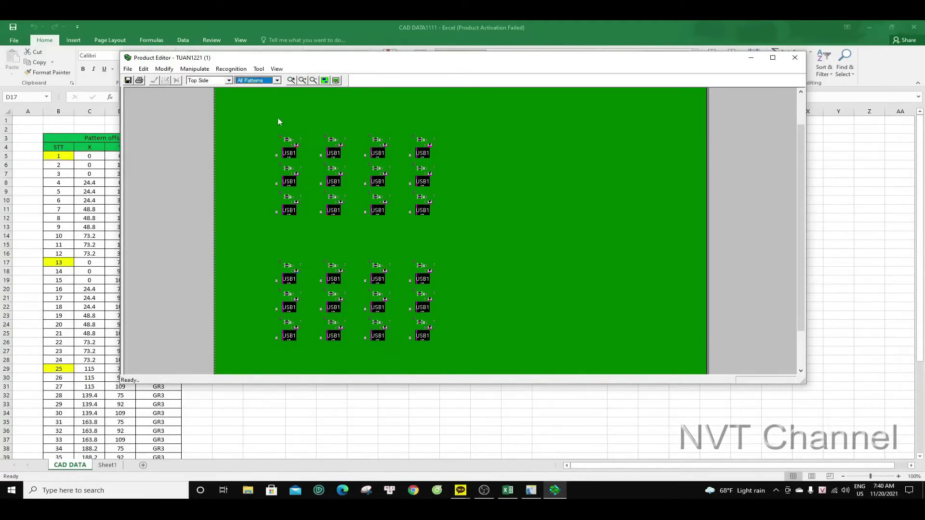
Display pattern type 3, open its top-side pattern offsets and start adding a new offset
click(278, 81)
click(245, 106)
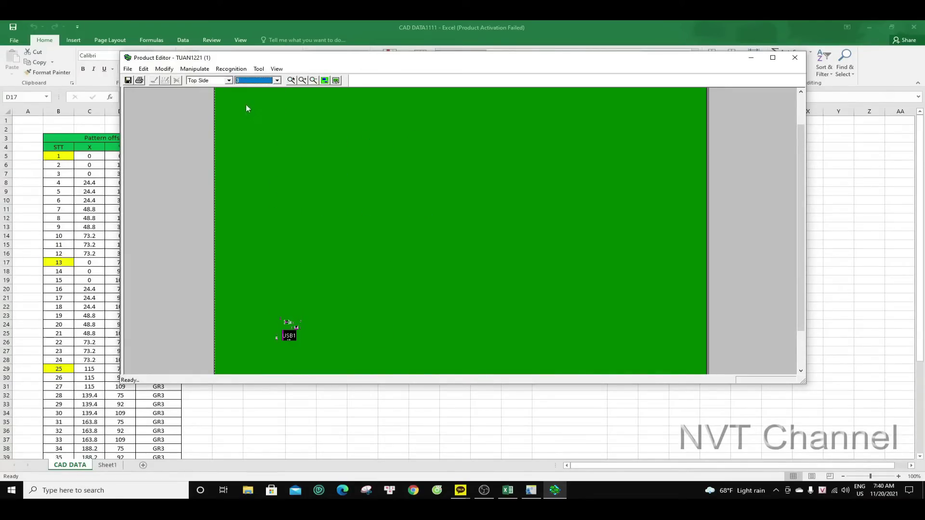
right_click(346, 194)
click(399, 244)
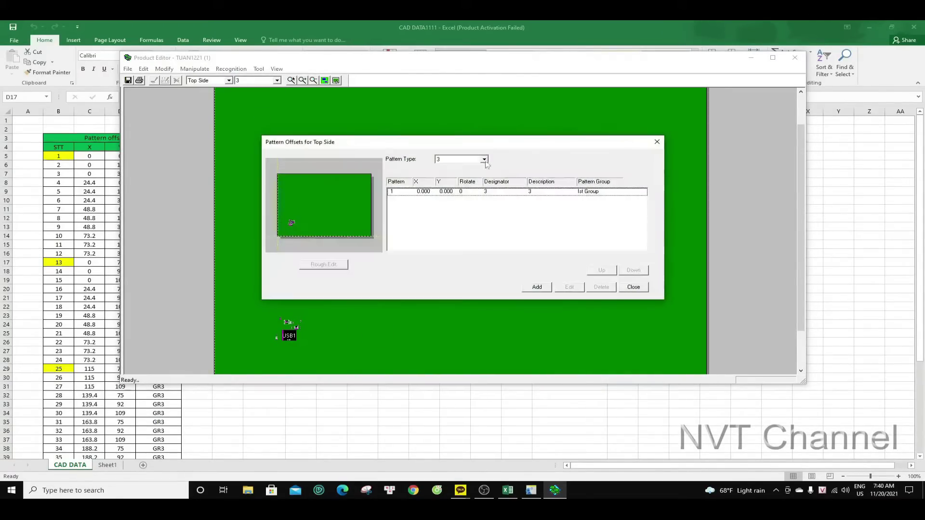
click(537, 287)
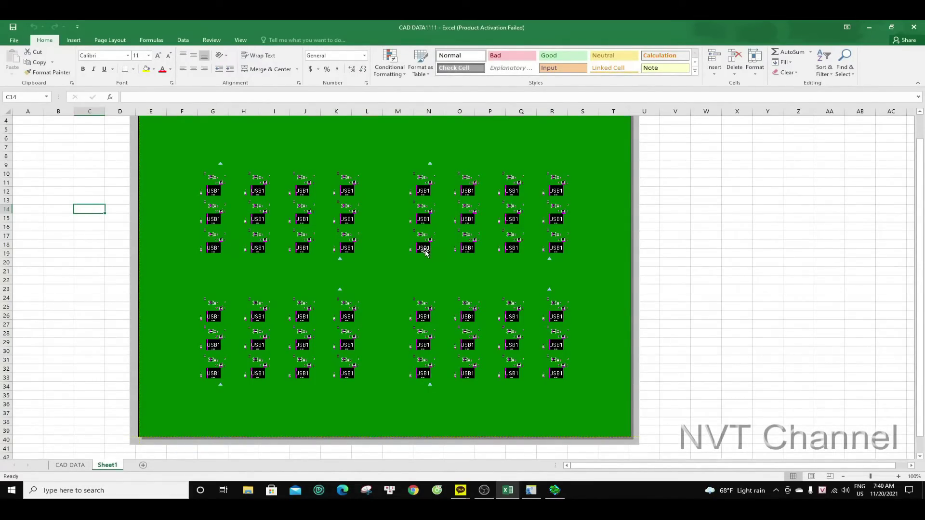
Look up the X and Y of the first GR3 row on the CAD DATA sheet and return to the Product Editor
click(70, 465)
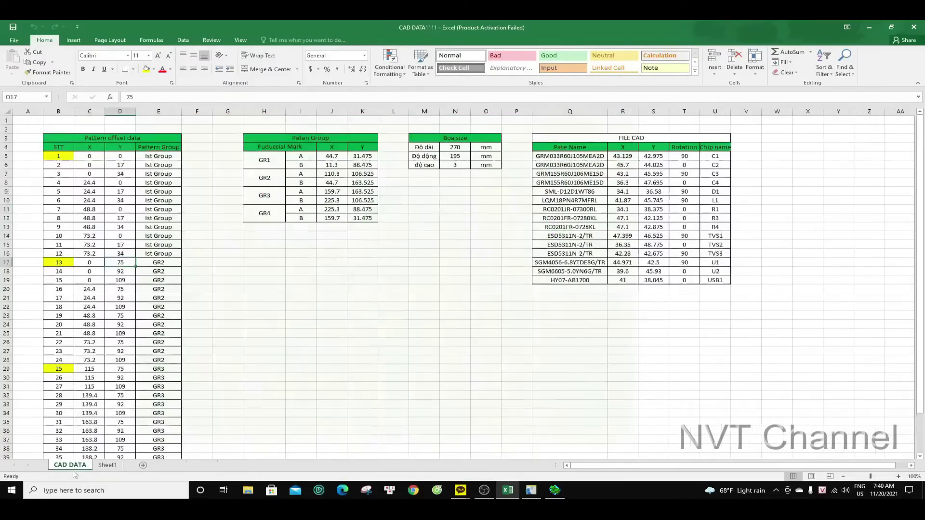
click(92, 369)
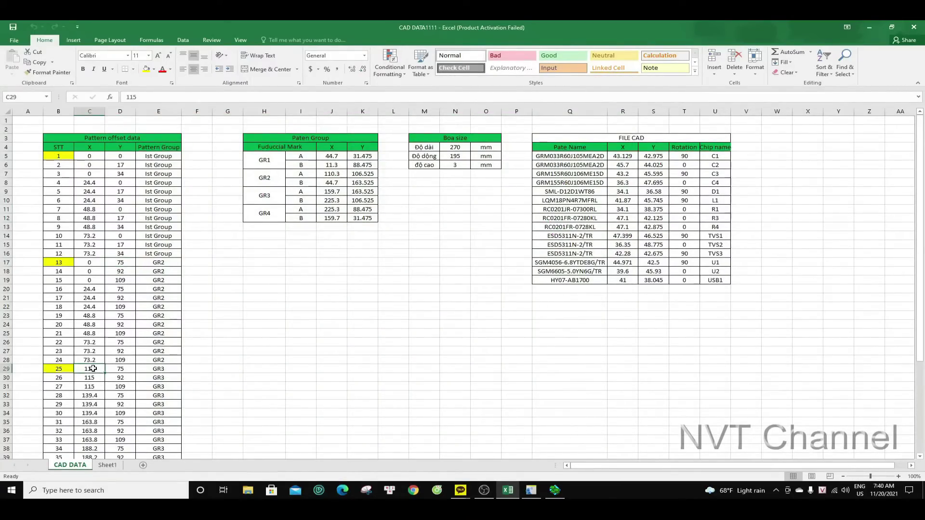
click(120, 368)
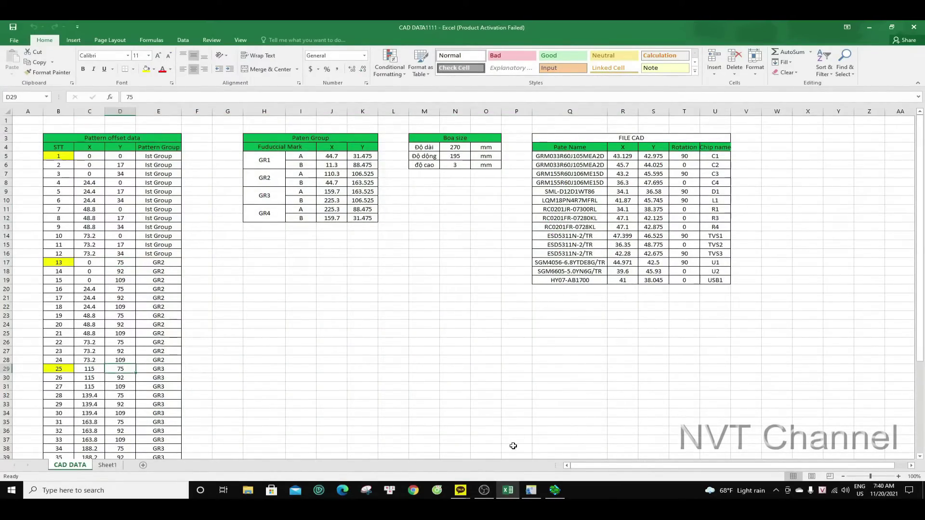
click(554, 490)
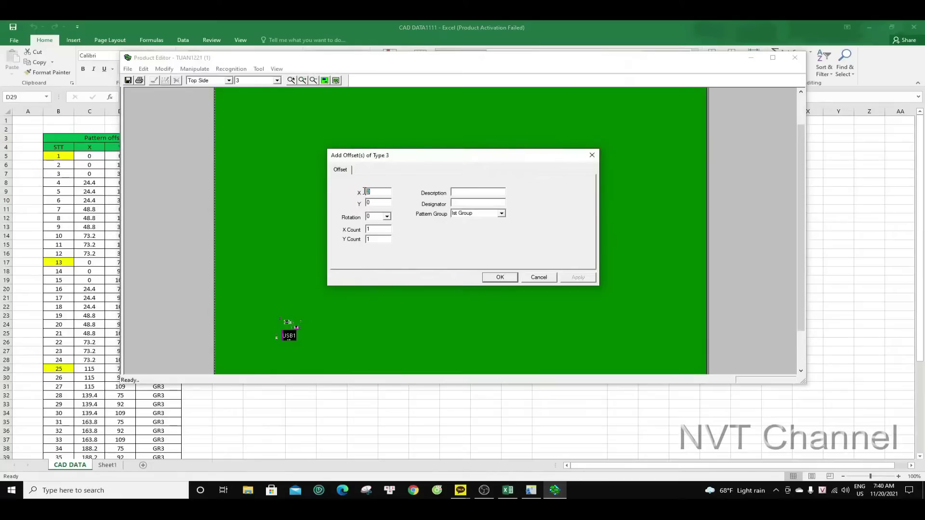
Add a 4 by 3 offset array for pattern type 3 at X 115, Y 75 with pitch 24.4 by 17, description 1 and designator 1
text(115)
text(75)
click(460, 192)
text(1)
double_click(387, 230)
text(4)
key(Tab)
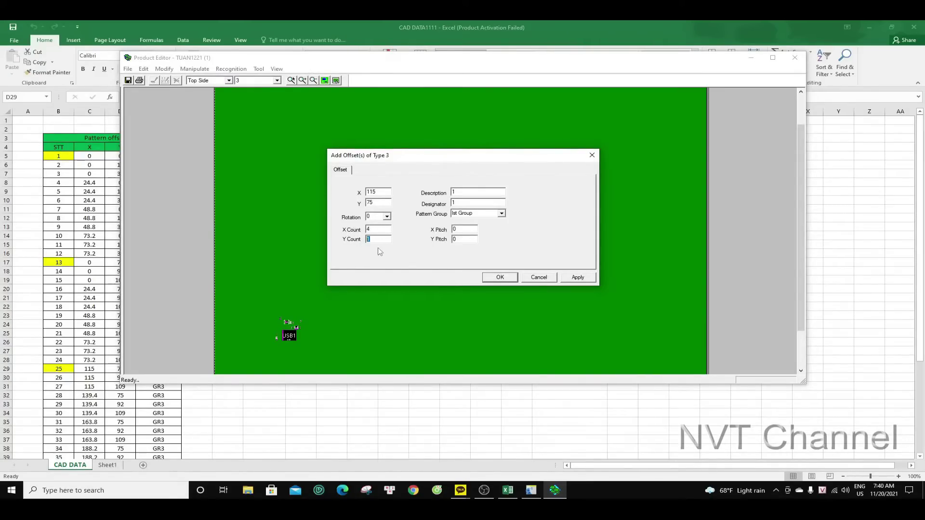
text(3)
text(24.4)
click(510, 279)
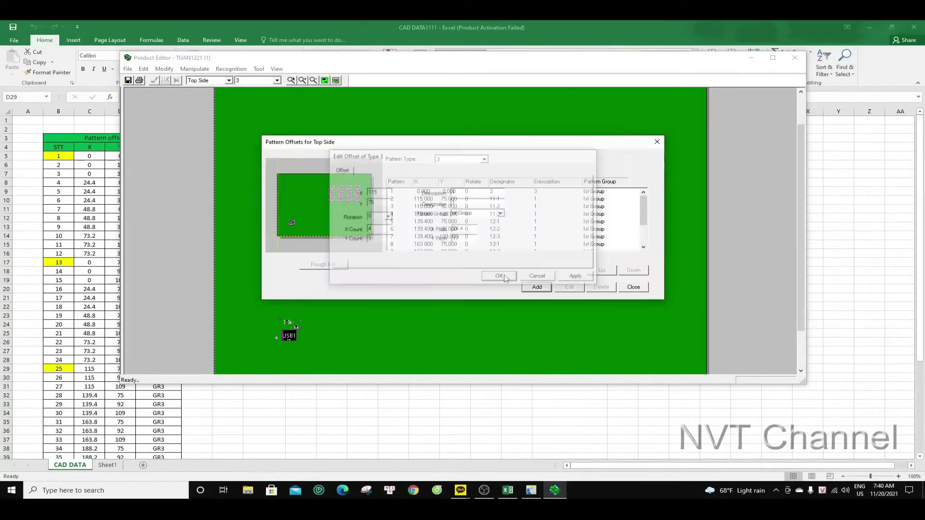
Delete the original offset with designator 3 at X 0, Y 0 from pattern type 3
click(484, 193)
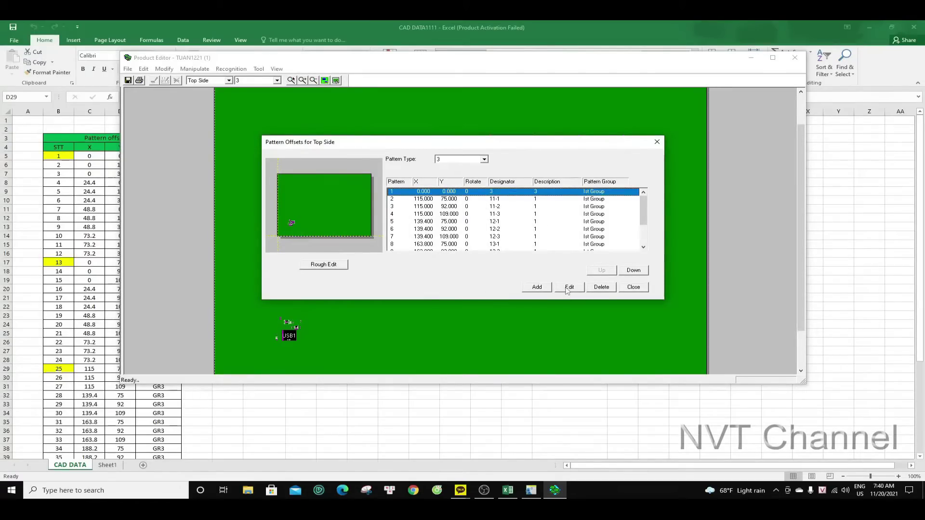
click(602, 287)
click(499, 239)
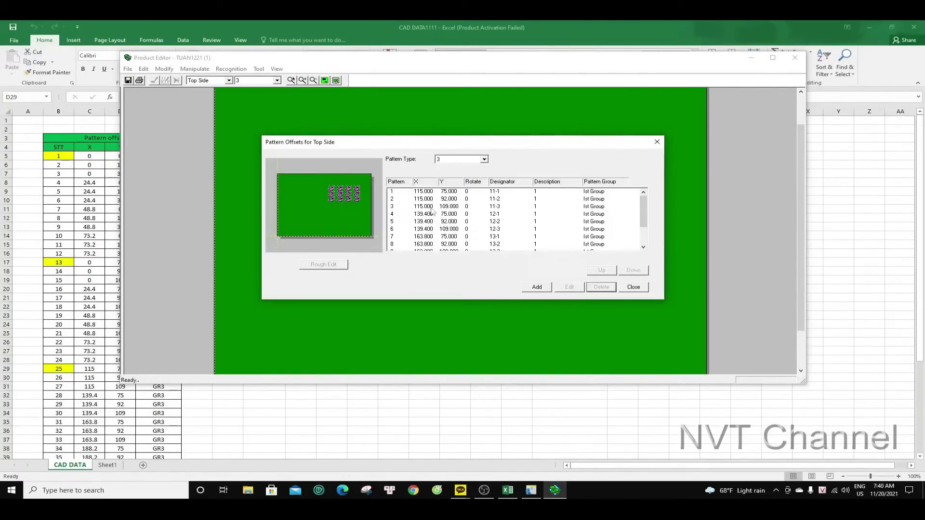
Switch the pattern offsets to pattern type 4 and start adding a new offset
click(476, 160)
click(448, 170)
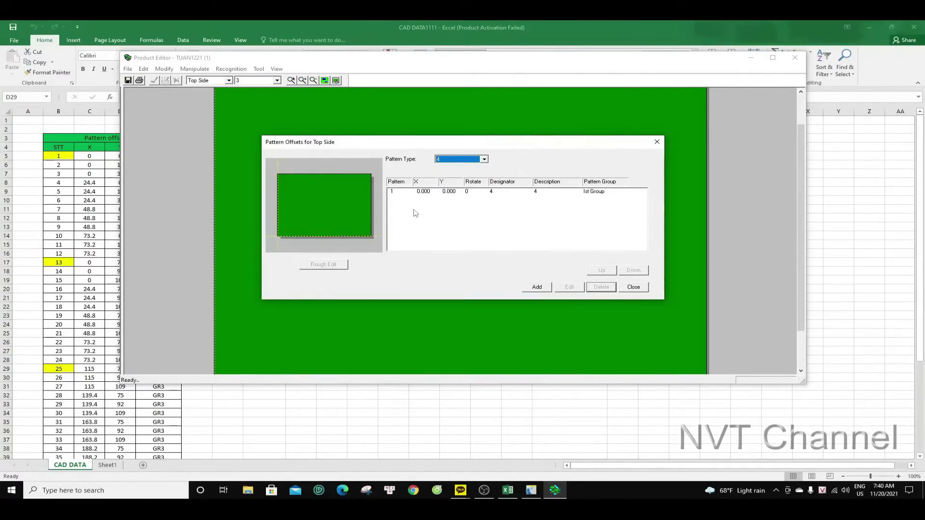
click(536, 287)
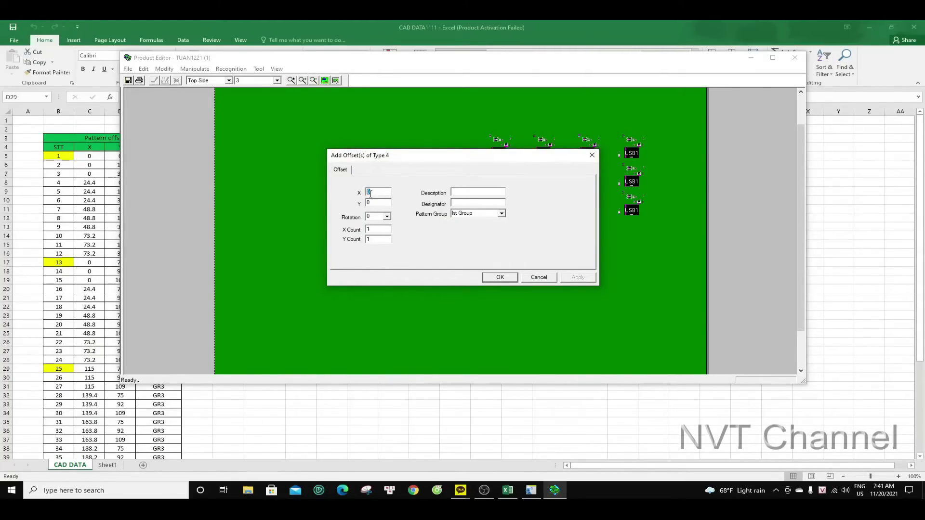
Look up the first GR4 row on the CAD DATA sheet and the board layout on Sheet1, and return to the Product Editor
key(alt+Tab)
scroll(94, 296, down, 3)
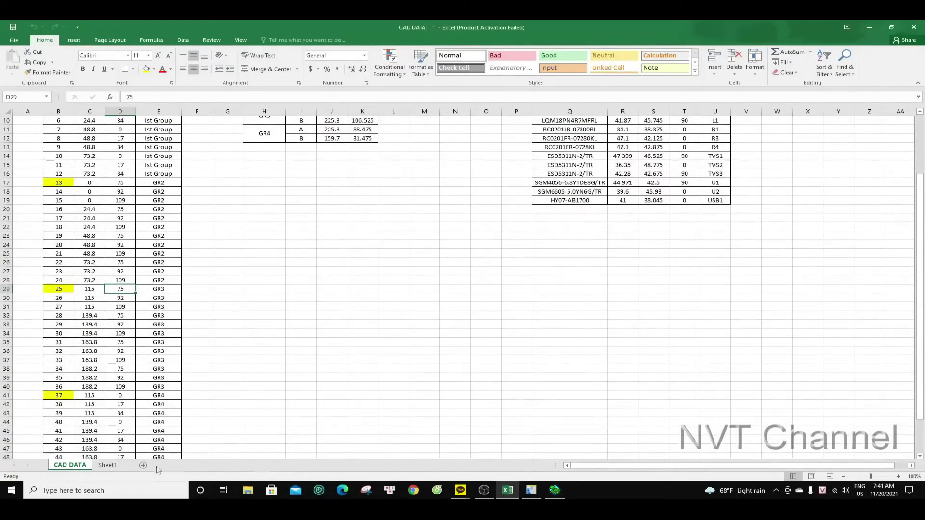
click(107, 465)
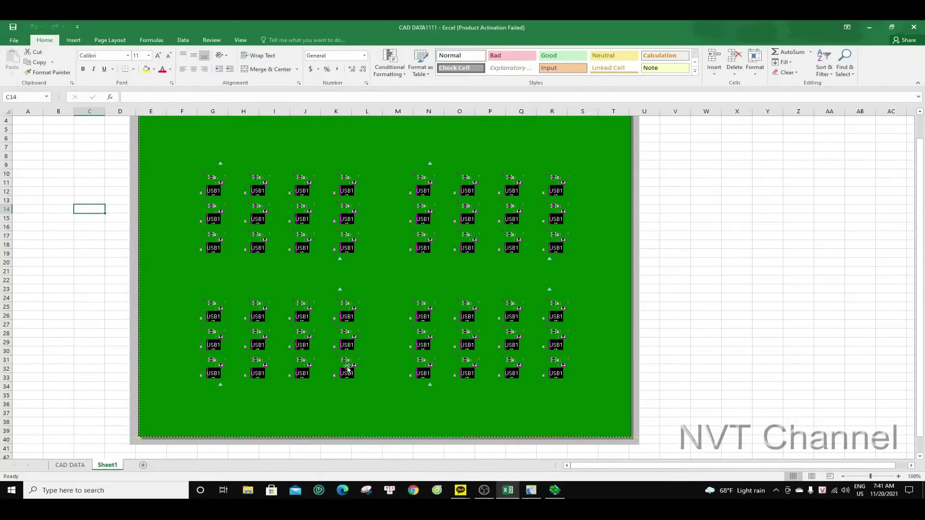
click(556, 491)
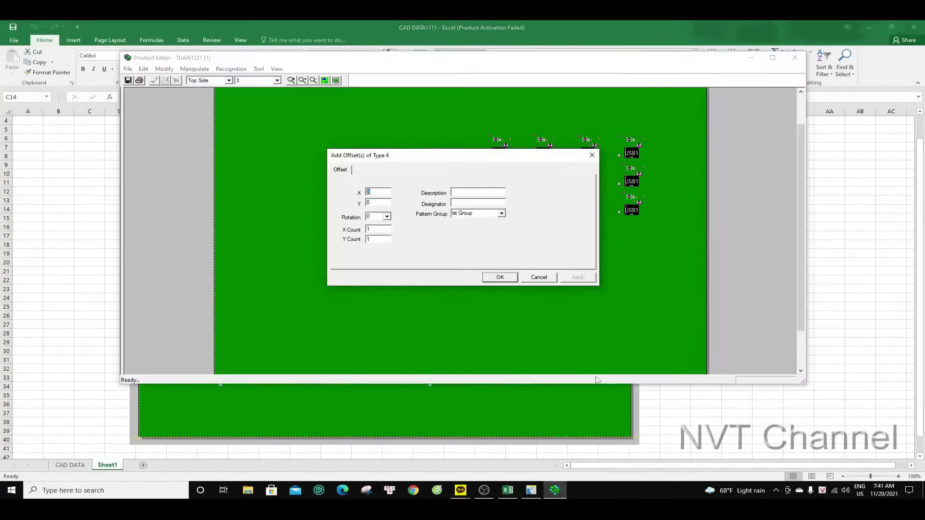
Add a 4 by 3 offset array for pattern type 4 at X 115, Y 0 with pitch 24.4 by 17, description 1 and designator 1
text(1)
click(470, 202)
text(1)
text(115)
text(4)
key(Tab)
text(3)
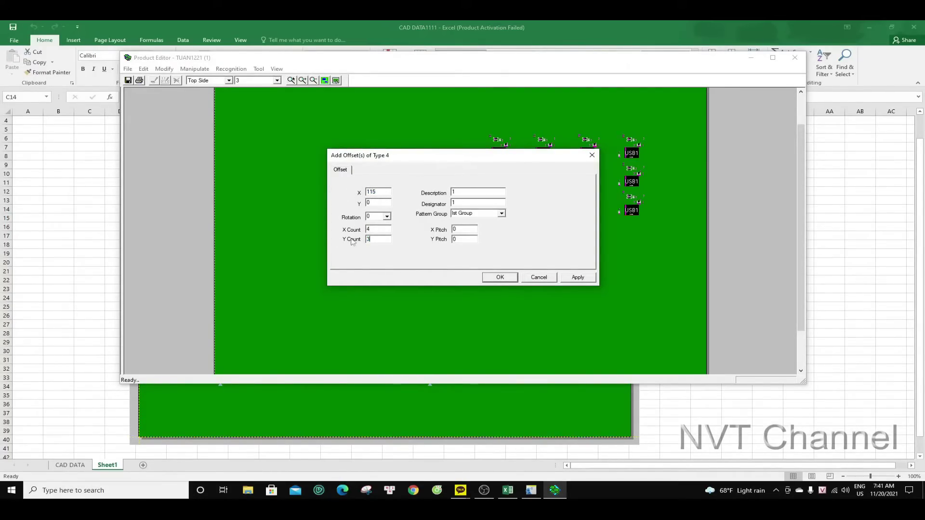
text(24.4)
text(17)
click(483, 273)
Delete the original offset with designator 4 at X 0, Y 0 from pattern type 4
click(512, 192)
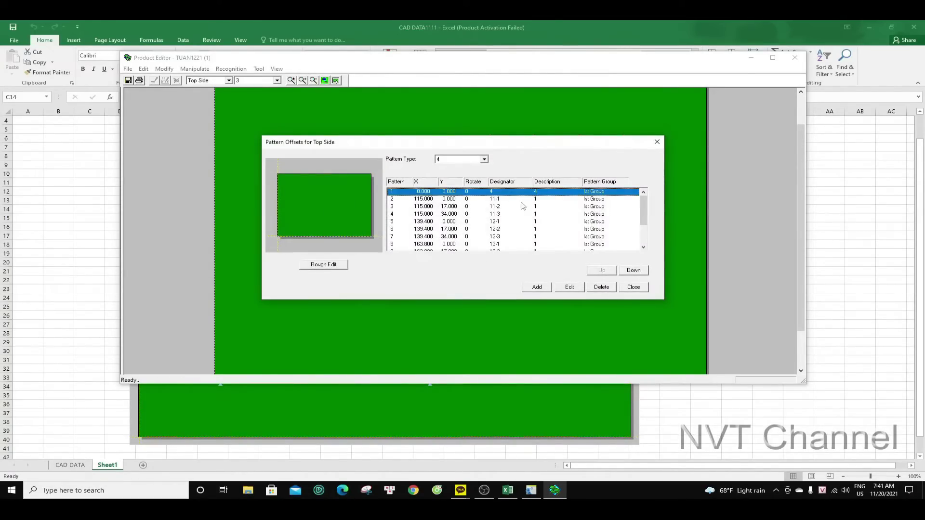
click(601, 287)
click(497, 242)
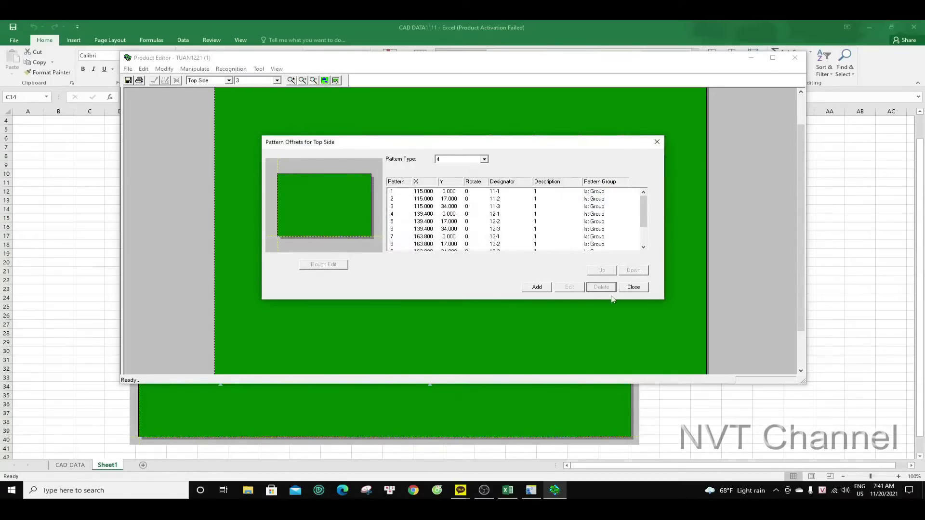
Close the pattern offsets and display all patterns on the board's top side
click(633, 287)
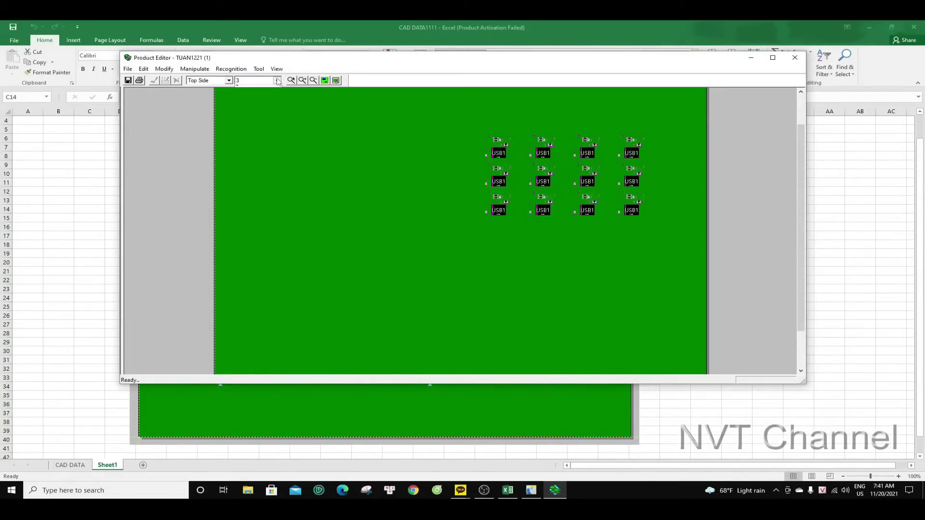
click(255, 80)
click(262, 89)
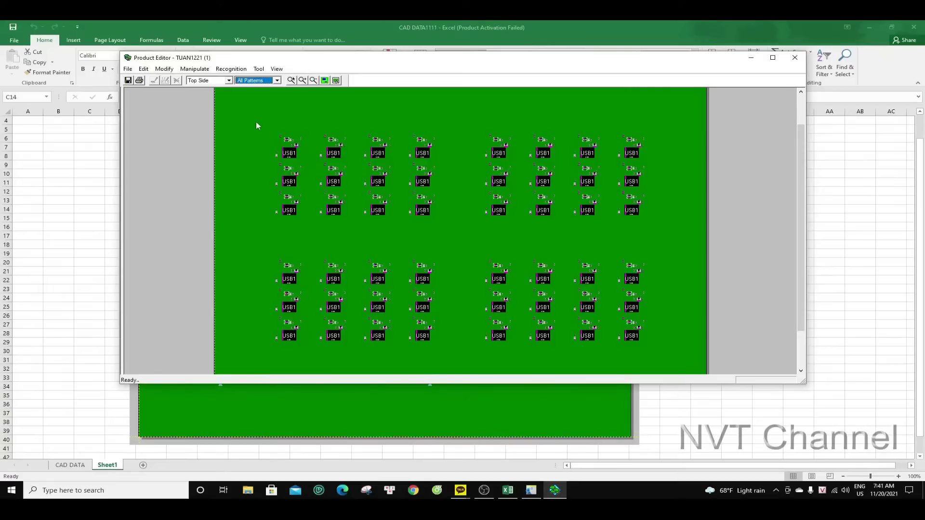
scroll(255, 122, down, 1)
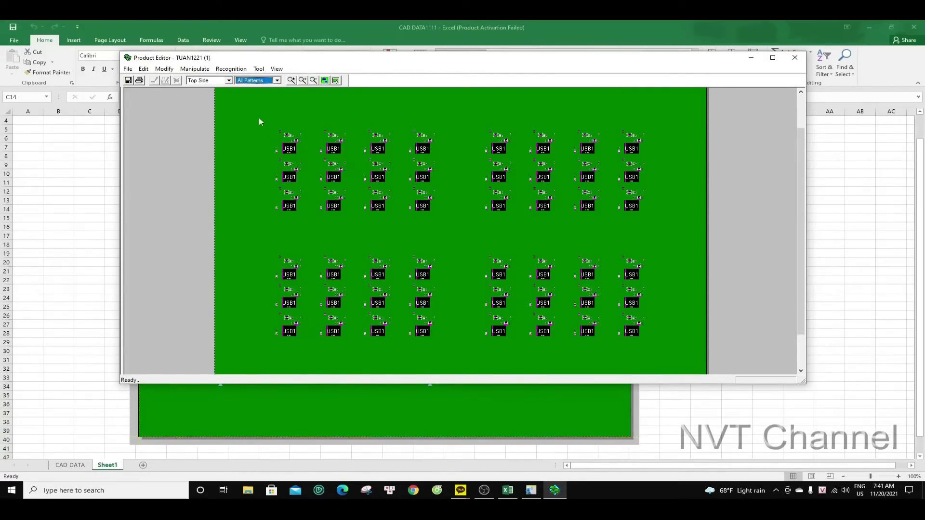
Open the pattern group settings and consult the fiducial mark coordinates on the CAD DATA sheet before returning to the Product Editor
click(165, 70)
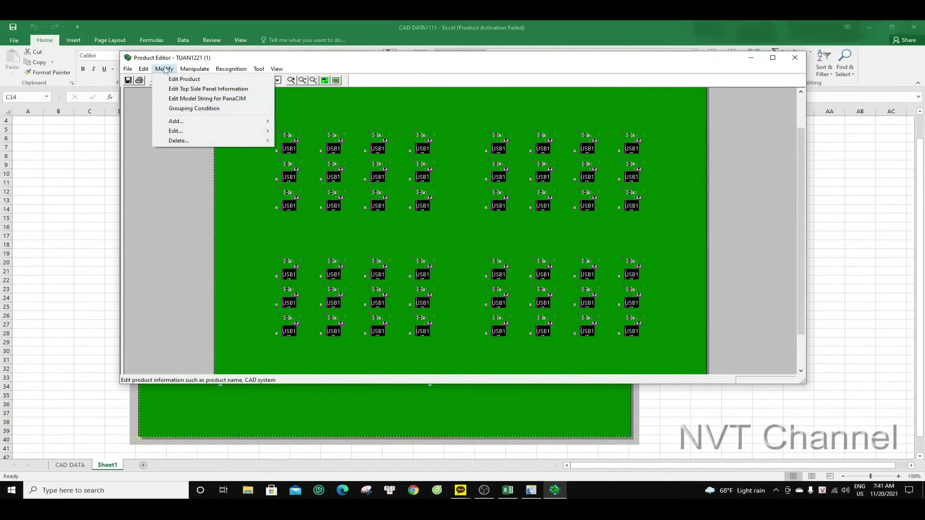
mouse_move(203, 125)
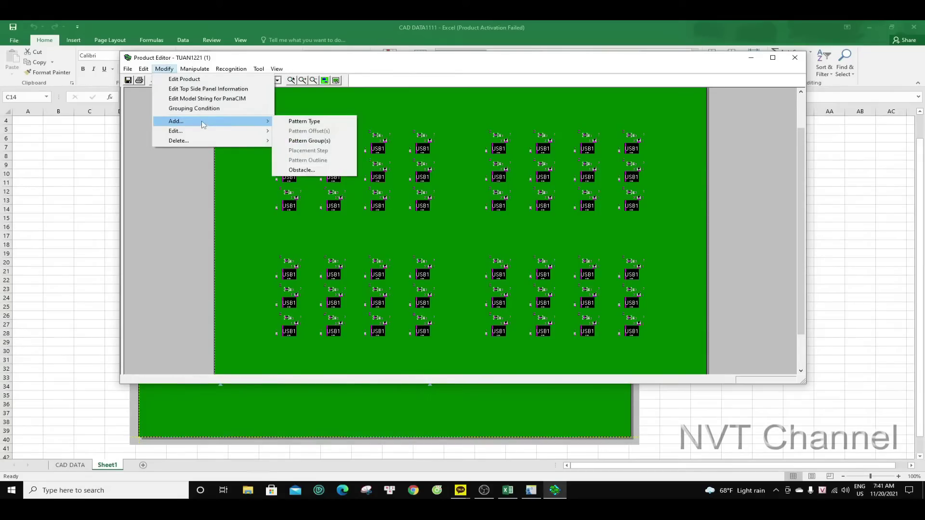
click(318, 141)
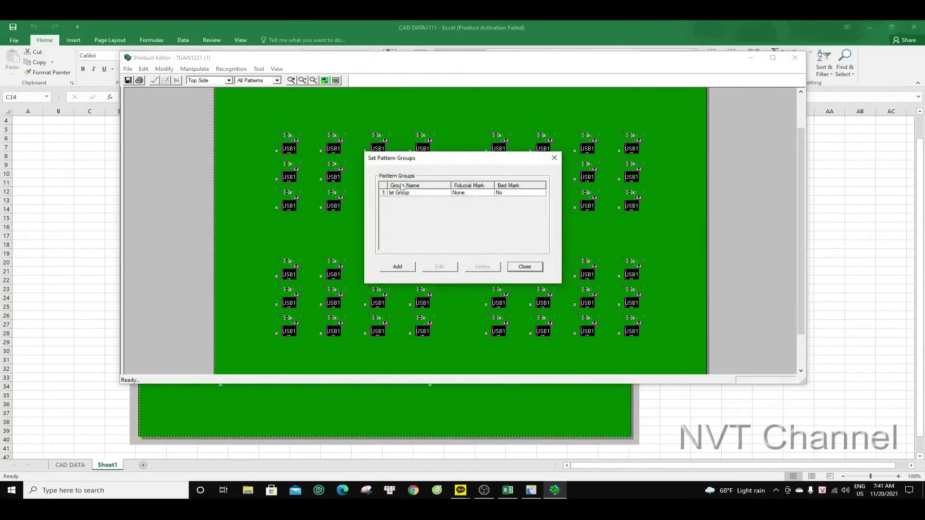
click(76, 466)
click(76, 467)
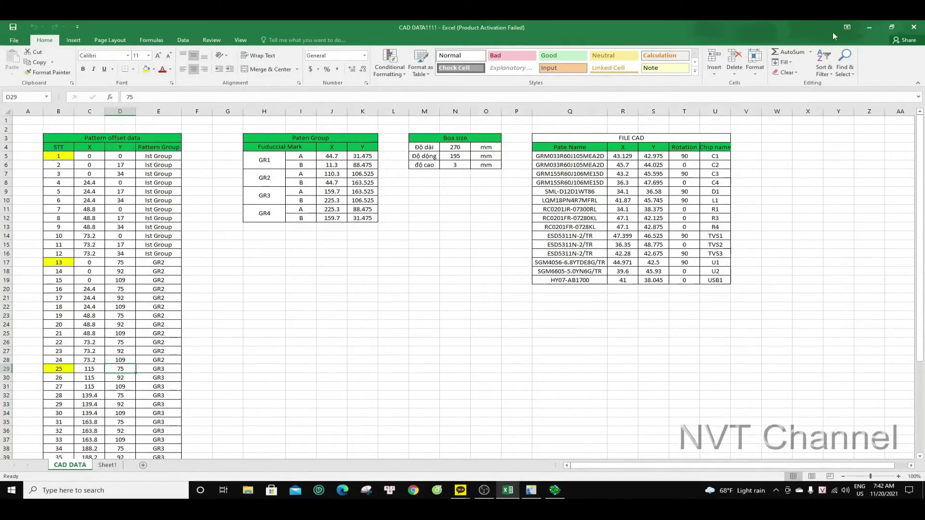
click(555, 489)
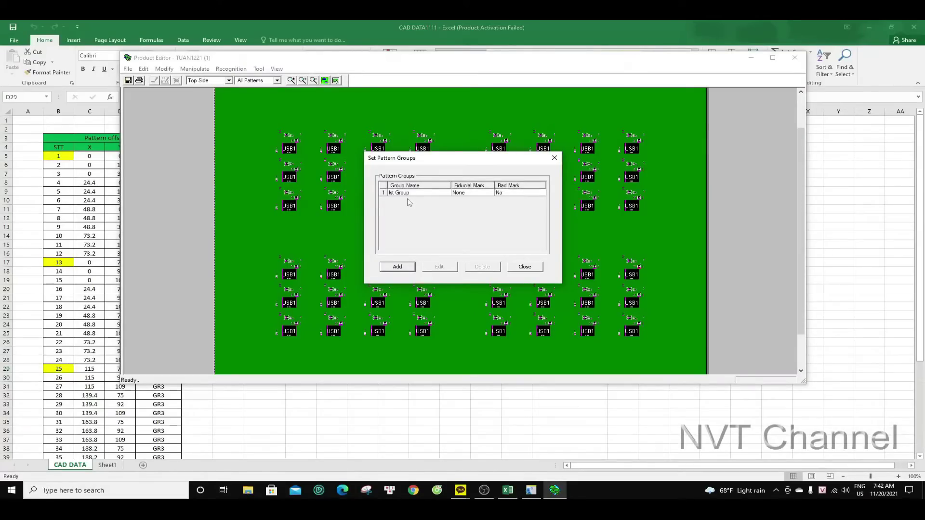
Edit the first pattern group, rename it PG1 and define its fiducial with two marks
click(441, 193)
click(439, 266)
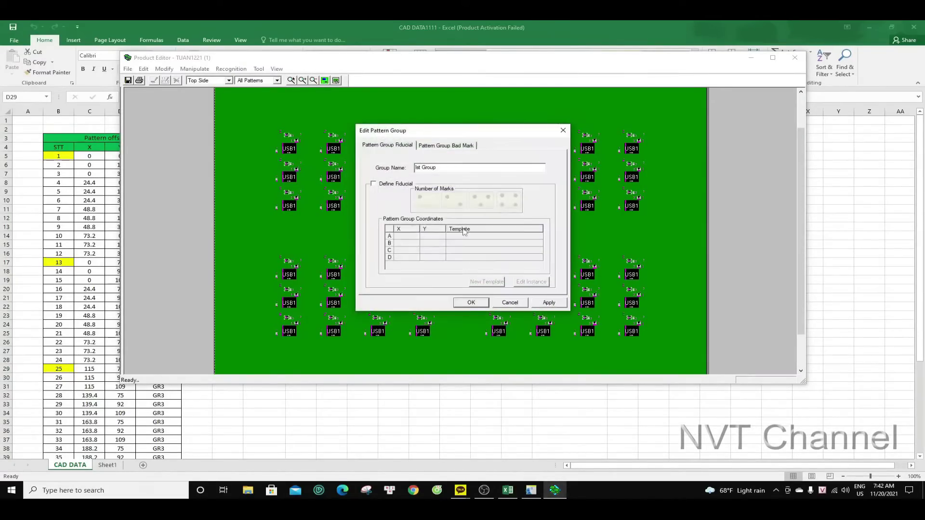
drag(445, 167, 336, 178)
text(p)
click(386, 185)
click(459, 203)
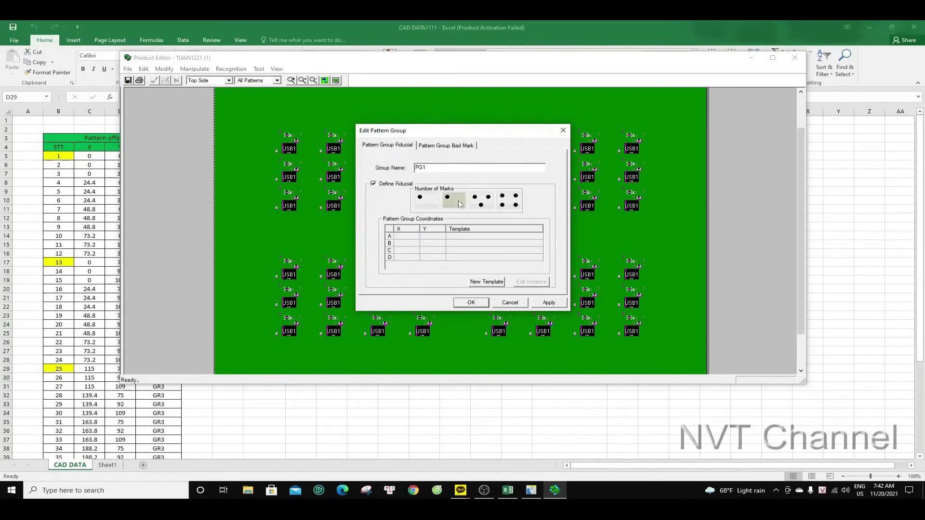
Copy the GR1 mark A X value 44.7 from the CAD DATA sheet into PG1's fiducial mark A
click(66, 220)
click(331, 157)
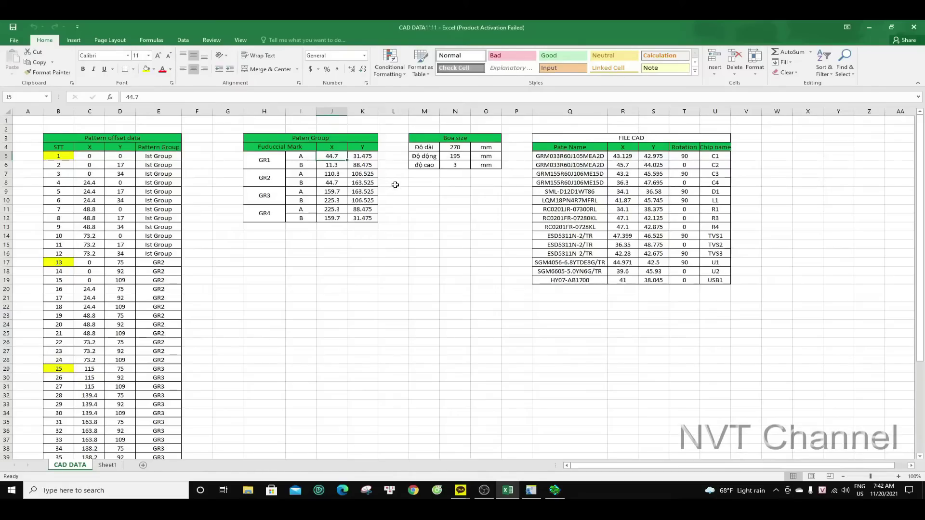
key(ctrl+c)
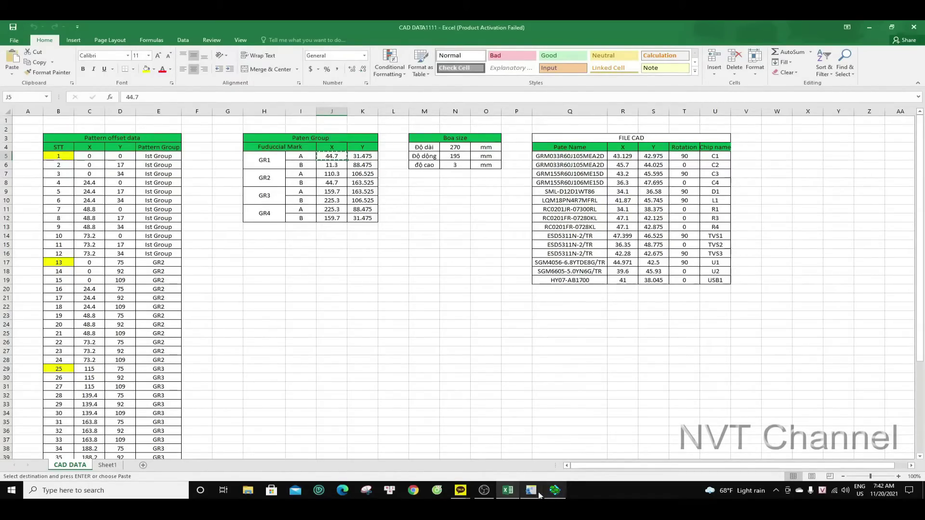
click(555, 491)
double_click(402, 236)
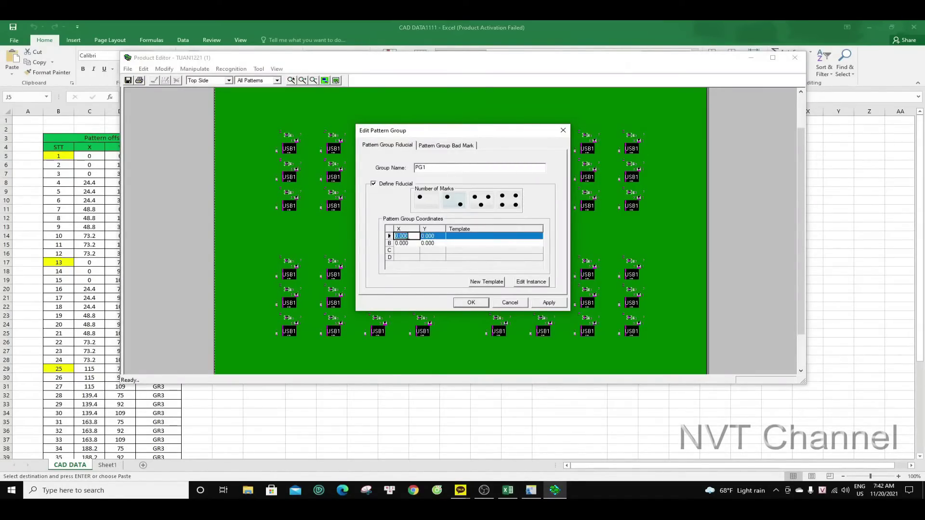
key(ctrl+v)
Copy the GR1 mark A Y value 31.475 from the CAD DATA sheet into PG1's fiducial mark A
click(59, 187)
click(363, 156)
key(ctrl+c)
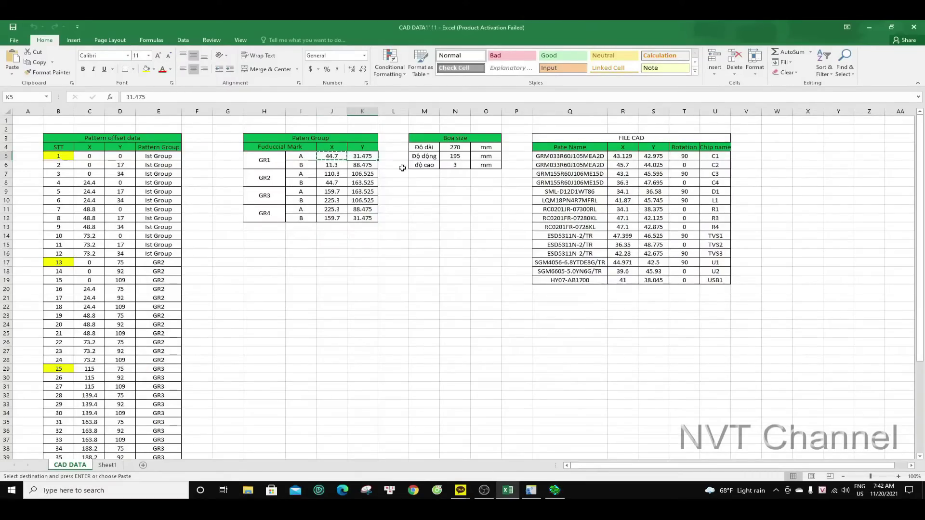
click(559, 492)
double_click(437, 237)
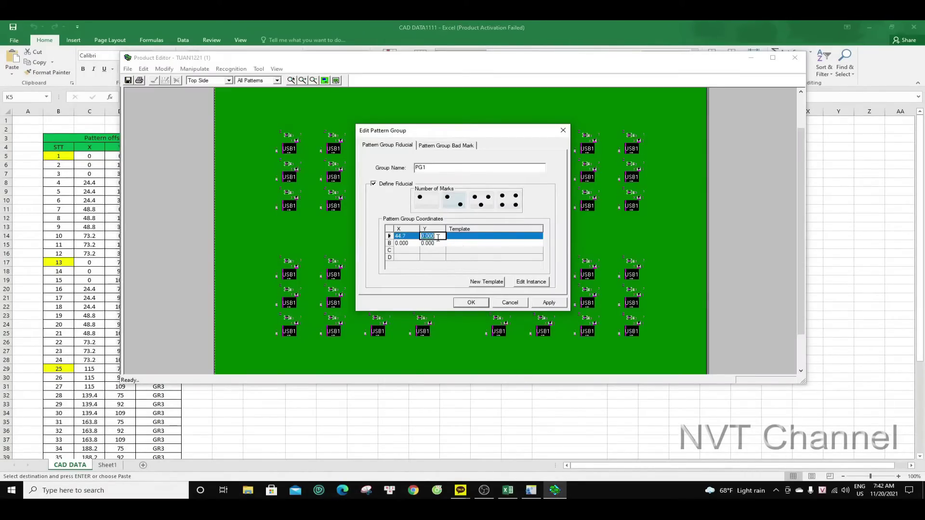
key(ctrl+v)
Copy the GR1 mark B X value 11.3 from the CAD DATA sheet into PG1's fiducial mark B
click(61, 218)
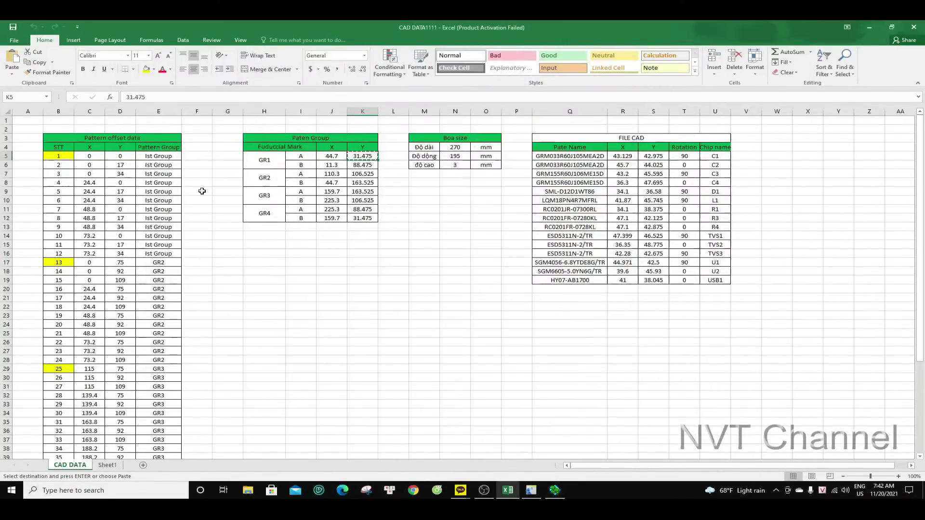
click(332, 164)
key(ctrl+c)
click(554, 490)
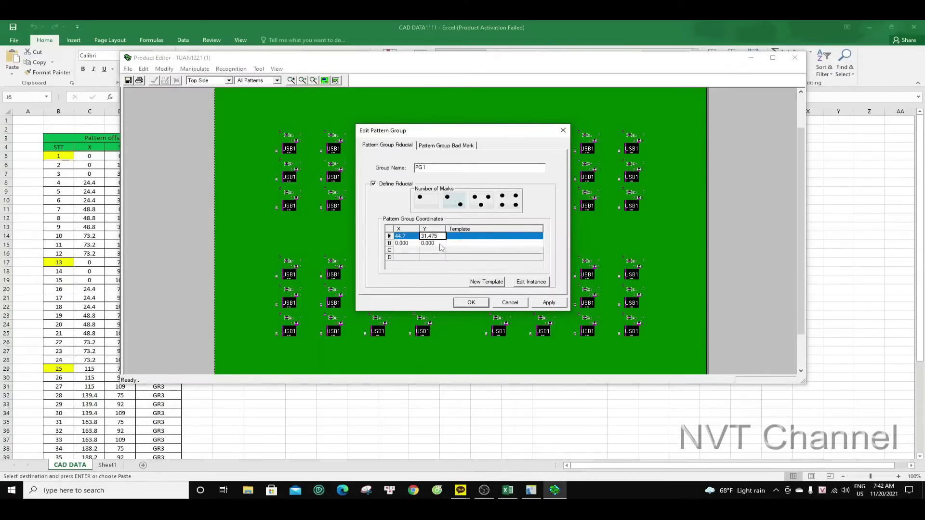
click(415, 248)
Copy the GR1 mark B Y value 88.475 from the CAD DATA sheet into fiducial mark B and correct its X to 110.3
click(48, 212)
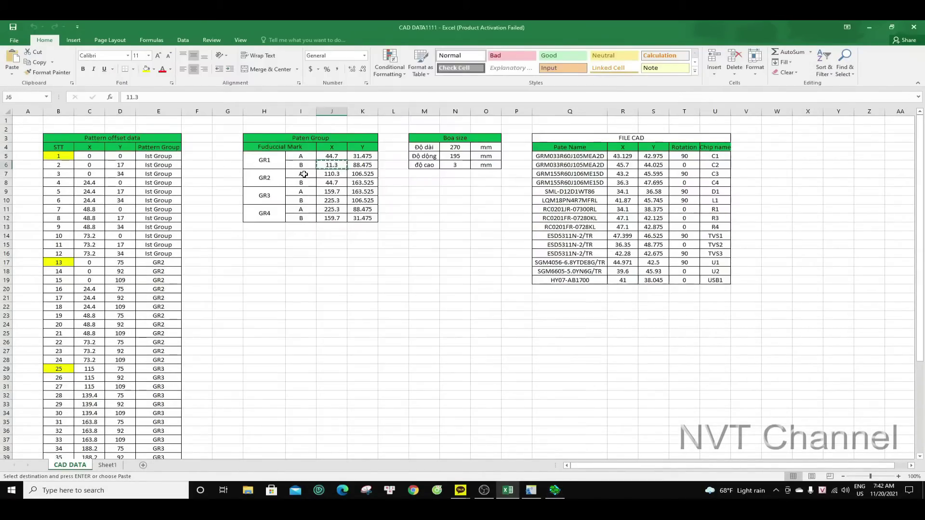
click(359, 168)
key(ctrl+c)
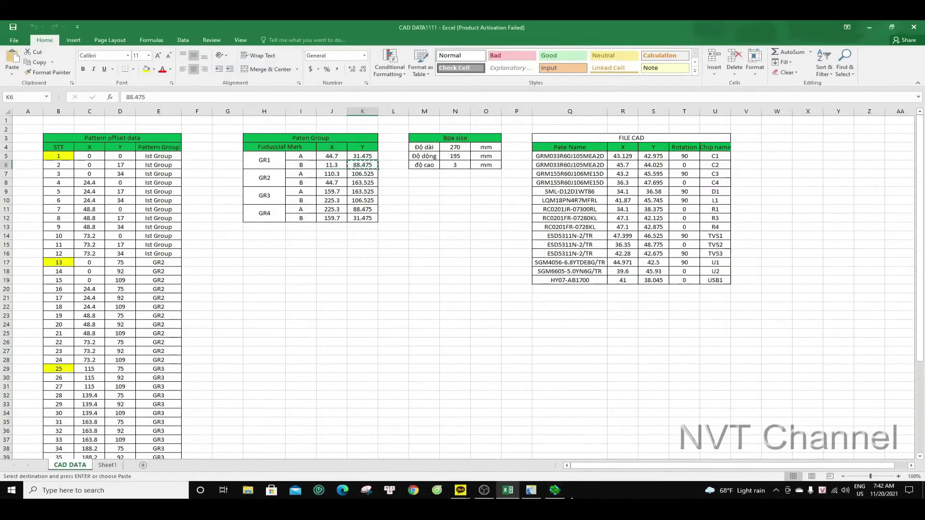
click(554, 490)
click(431, 243)
key(ctrl+v)
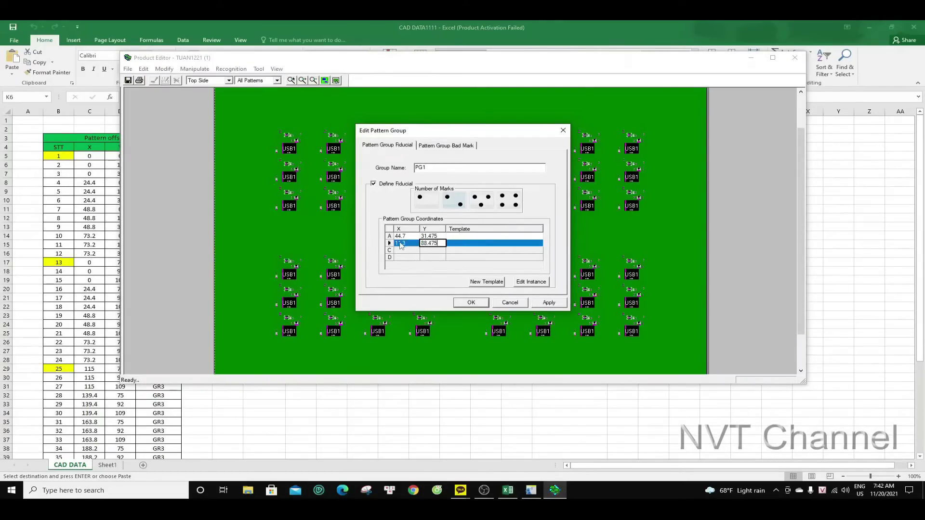
click(401, 243)
text(0)
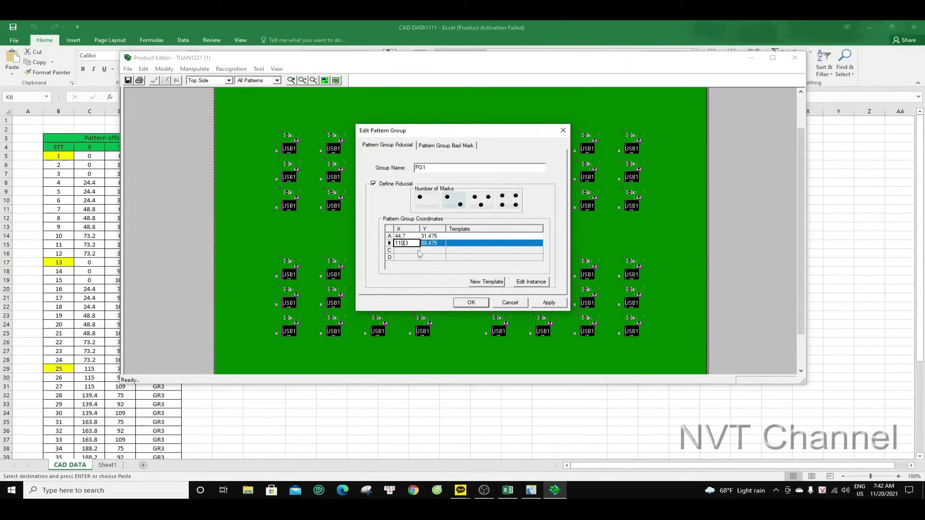
Assign the MAK VUONG template to PG1's fiducial marks A and B
click(484, 236)
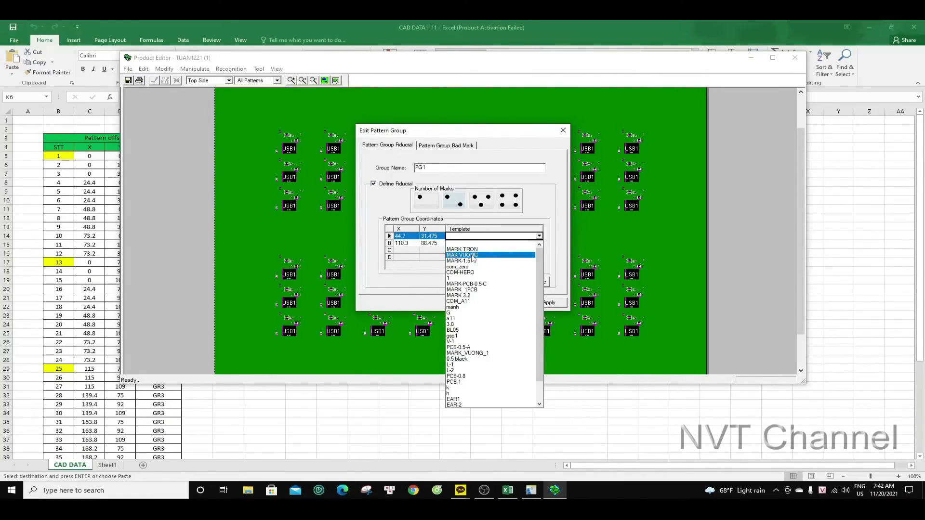
click(472, 256)
click(477, 243)
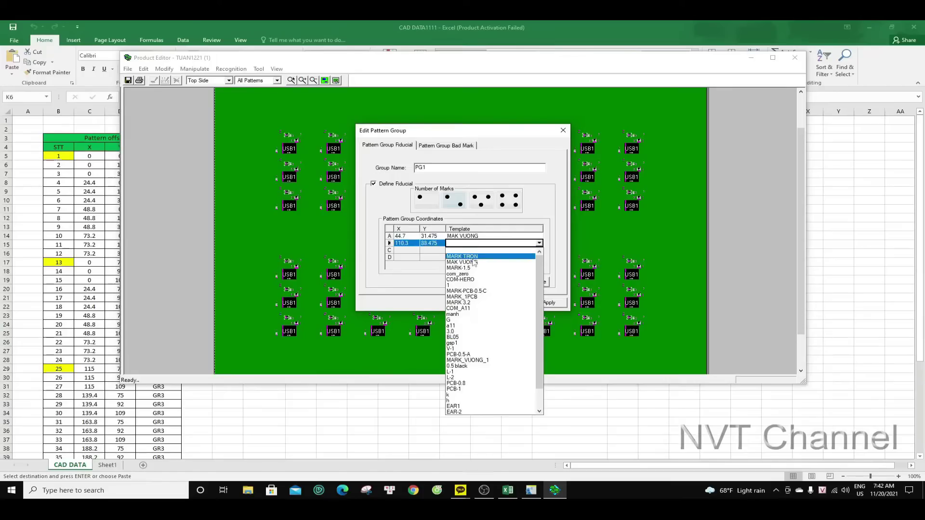
click(468, 263)
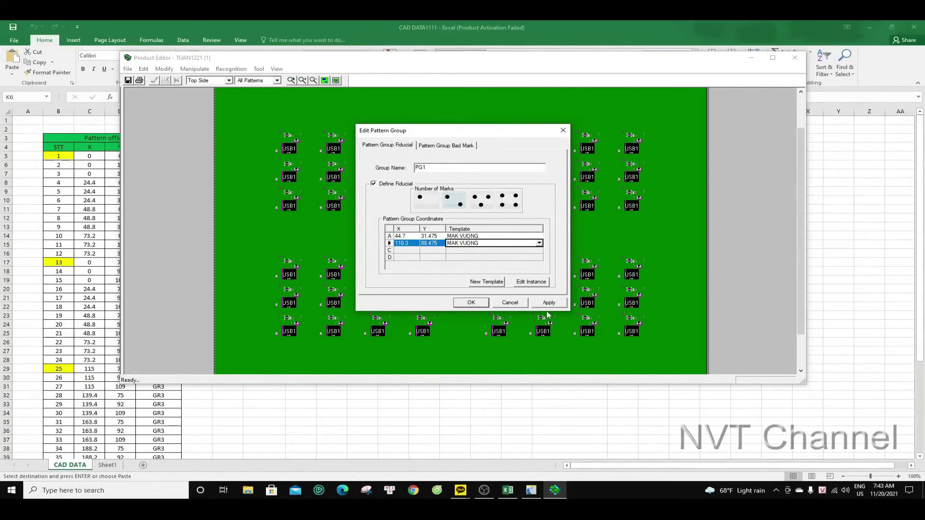
click(478, 244)
click(481, 244)
click(481, 244)
click(494, 283)
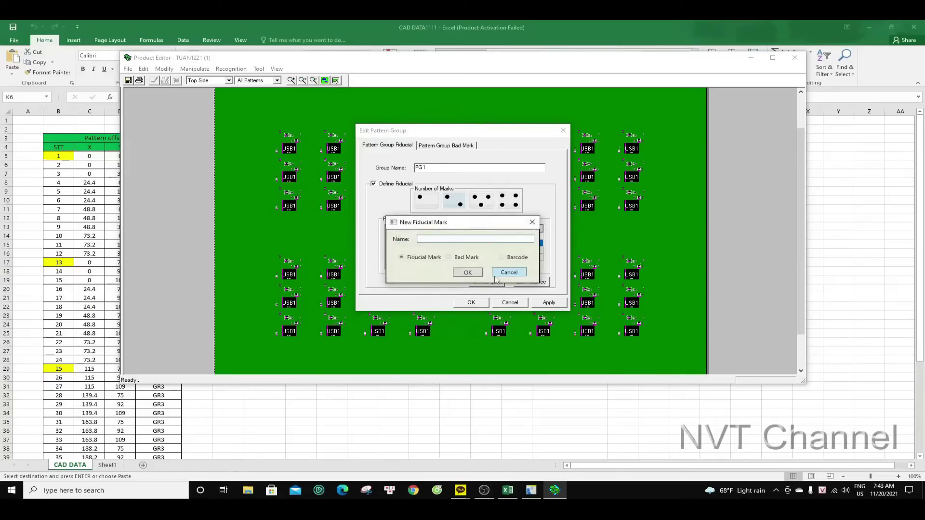
click(468, 273)
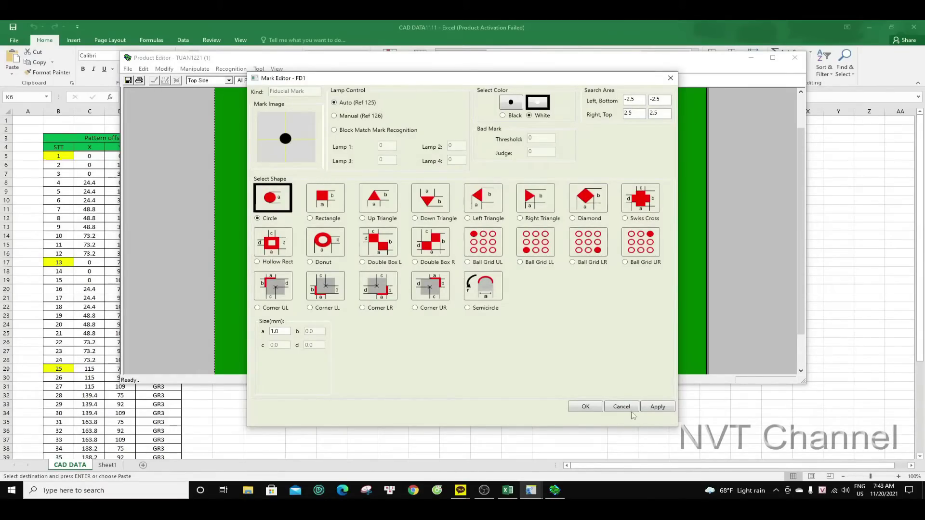
click(627, 408)
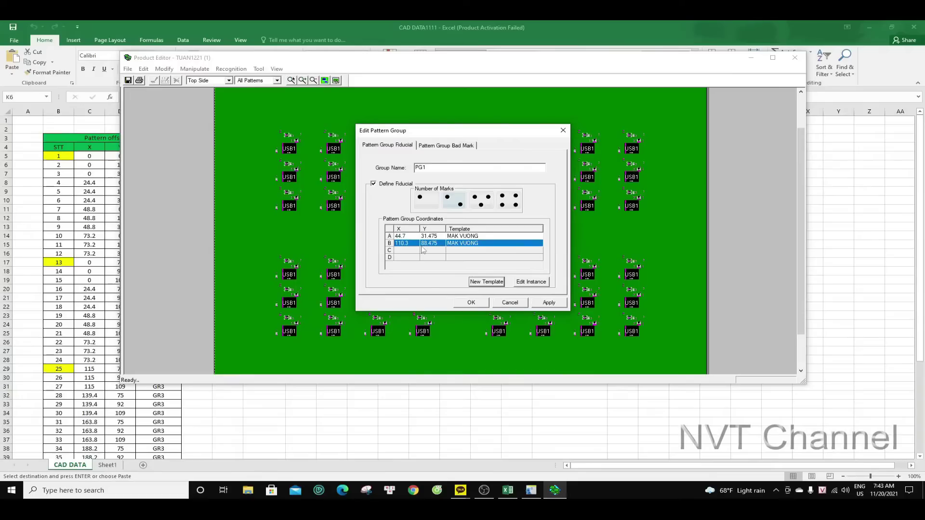
Save pattern group PG1 and add a pattern group named PG2 with two fiducial marks
click(547, 304)
click(471, 303)
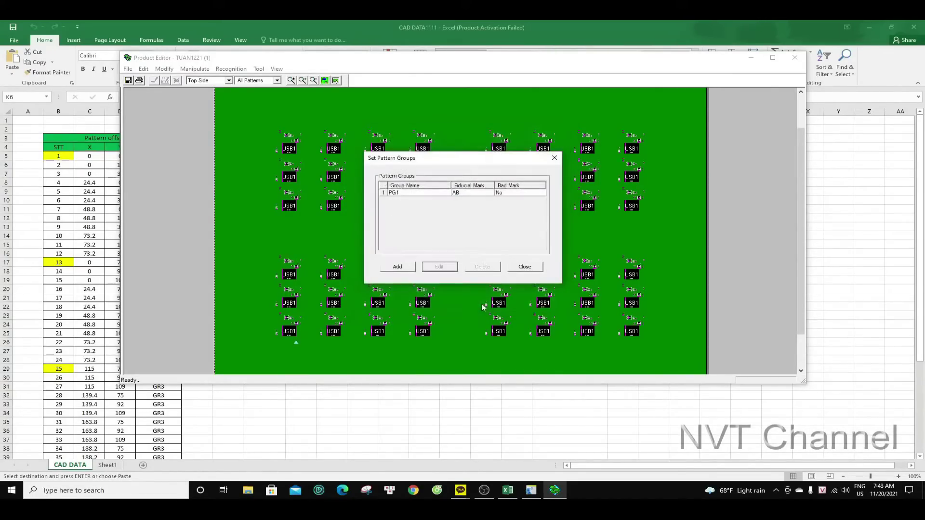
click(399, 268)
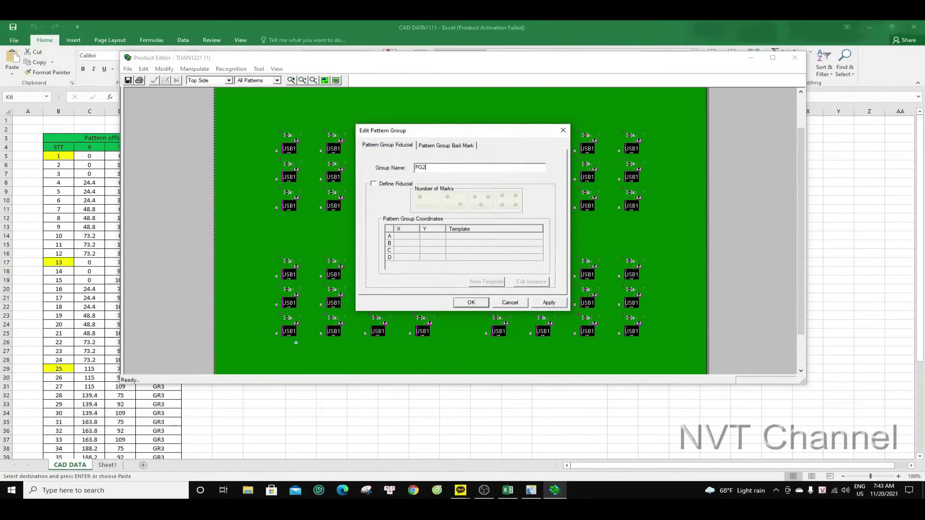
click(396, 185)
click(454, 198)
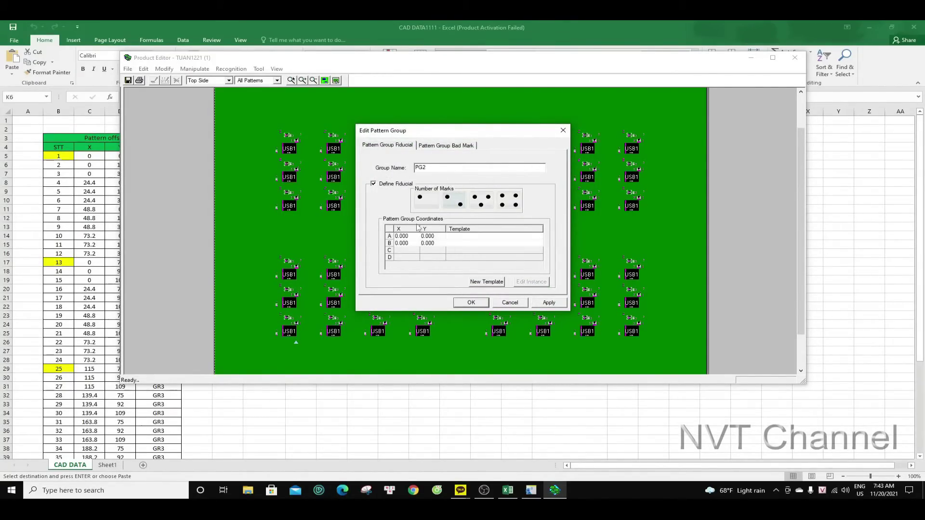
Copy the GR2 mark A X value 110.3 from the CAD DATA sheet into PG2's fiducial mark A
click(89, 228)
click(331, 173)
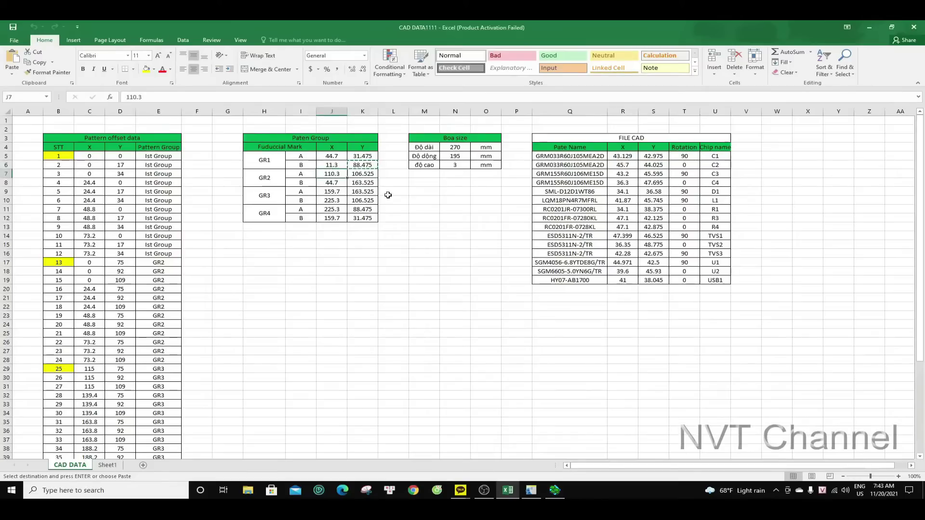
click(554, 490)
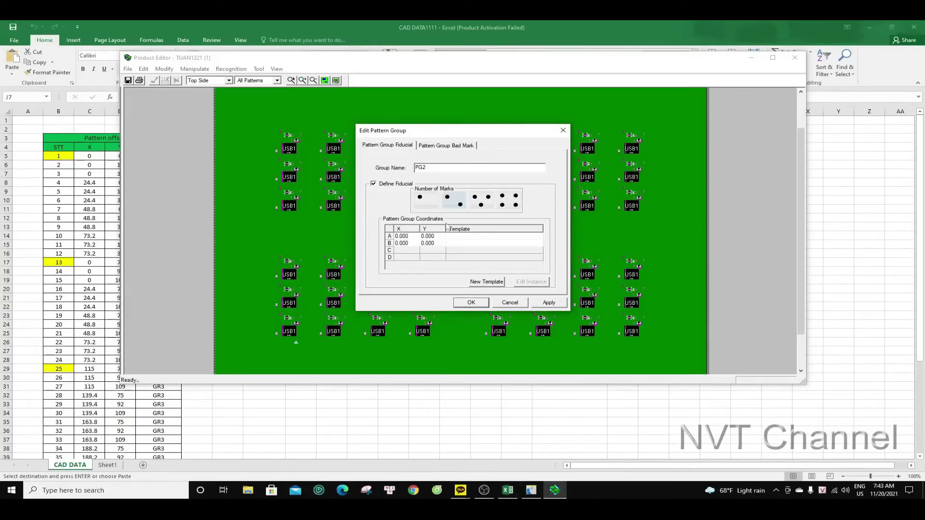
click(410, 236)
text(110.3)
Copy the GR2 mark A Y value 106.525 from the CAD DATA sheet into PG2's fiducial mark A
click(430, 236)
click(76, 208)
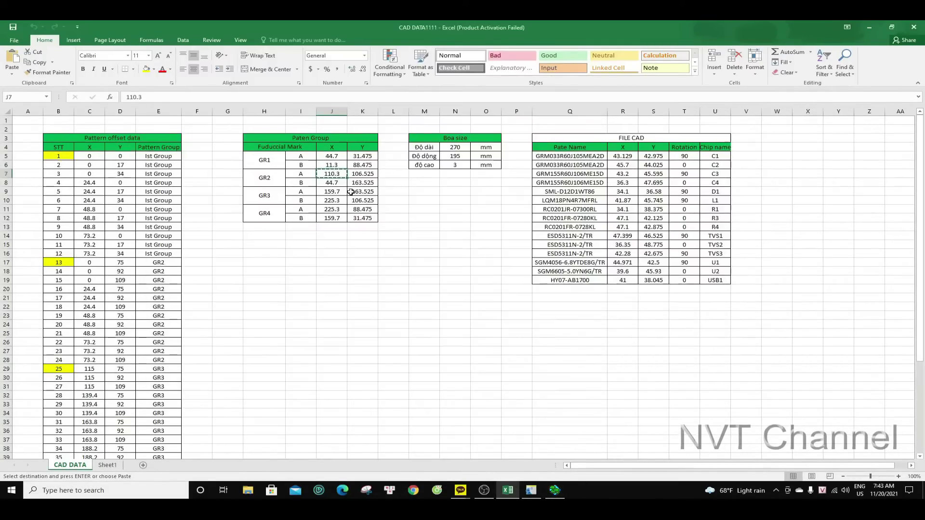
click(362, 173)
key(ctrl+c)
click(555, 489)
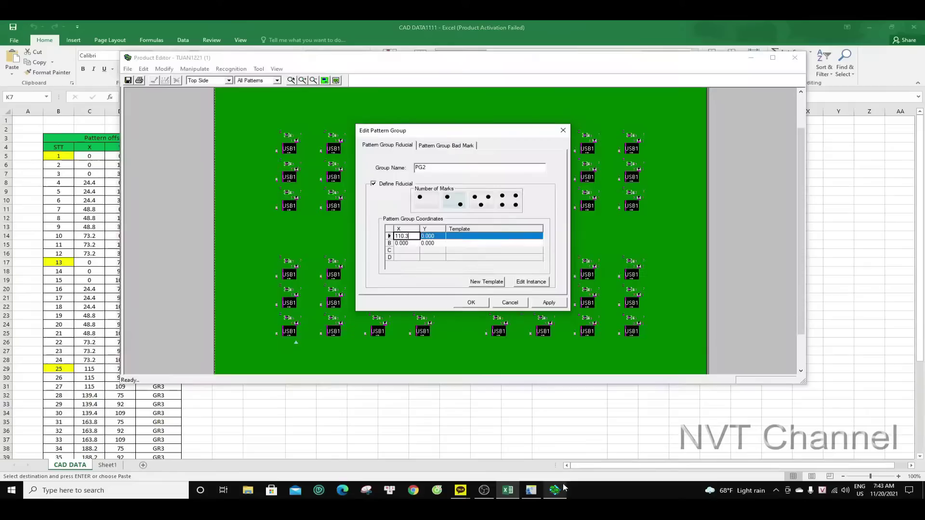
click(431, 236)
key(ctrl+v)
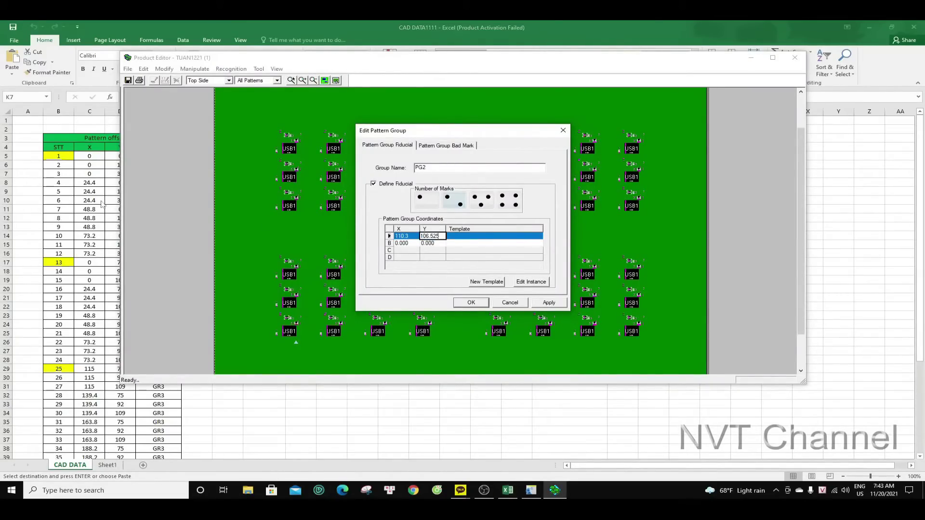
Copy the GR2 mark B X value 44.7 from the CAD DATA sheet into PG2's fiducial mark B
click(103, 205)
click(331, 182)
key(ctrl+c)
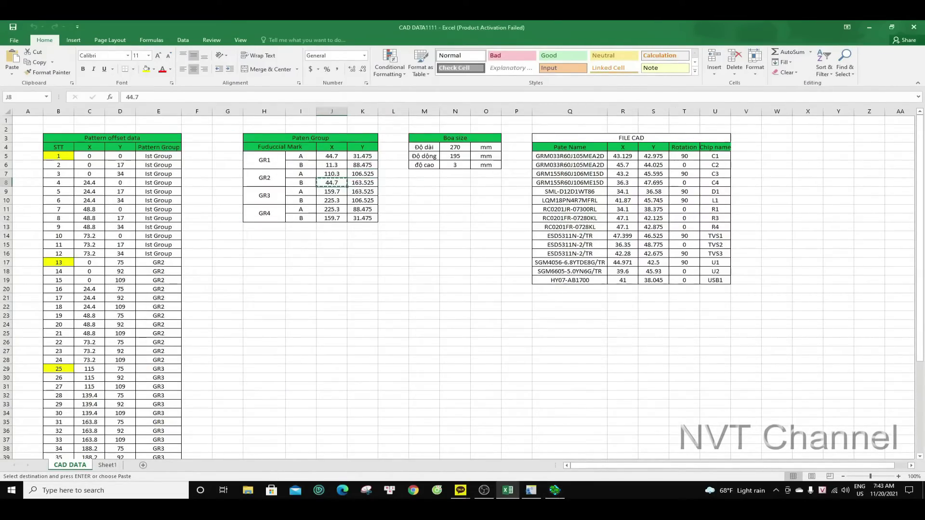
click(554, 490)
click(426, 246)
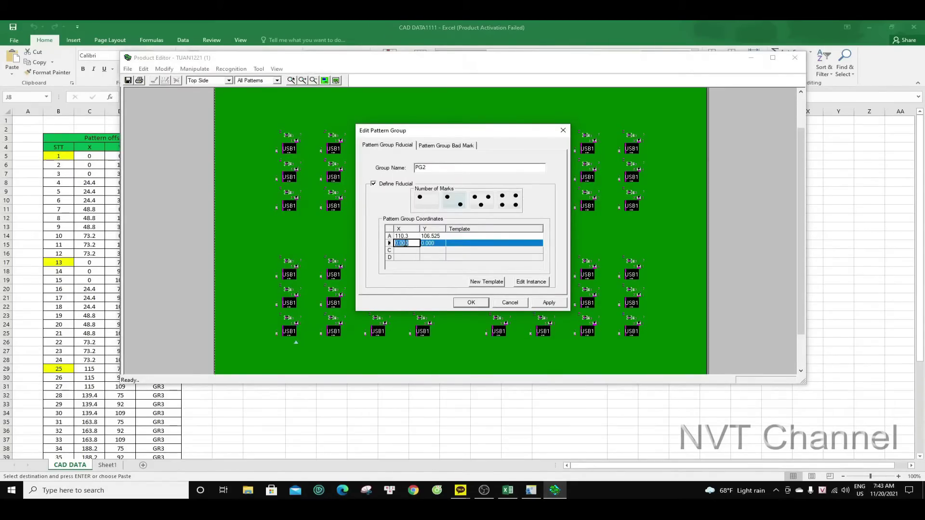
key(ctrl+v)
Copy the GR2 mark B Y value 163.525 from the CAD DATA sheet into PG2's fiducial mark B
click(77, 211)
click(362, 183)
key(ctrl+c)
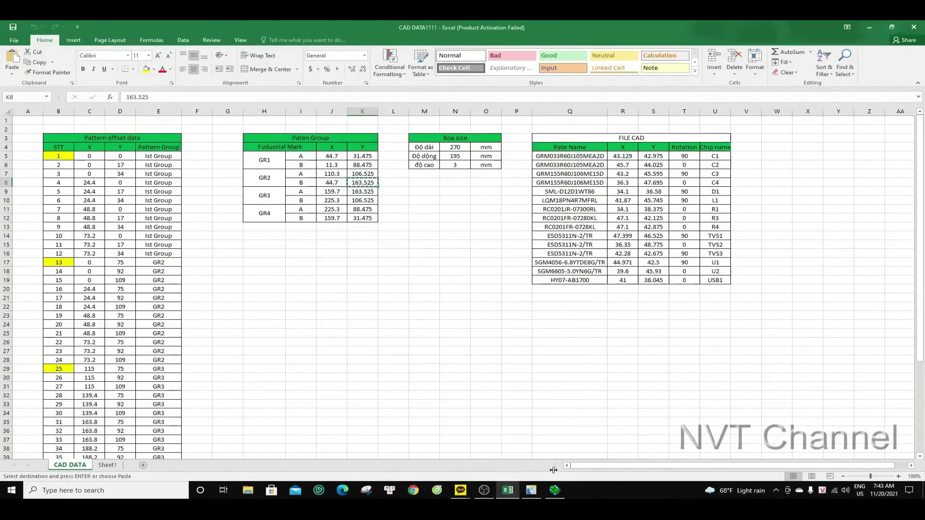
click(554, 490)
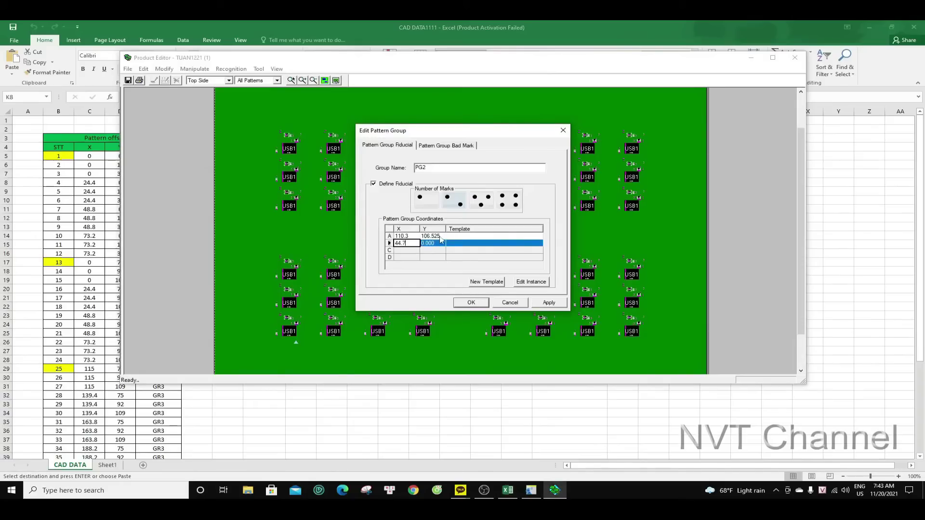
click(436, 245)
key(ctrl+v)
Assign the MAK VUONG template to PG2's fiducial marks A and B and save the group
click(471, 236)
click(471, 236)
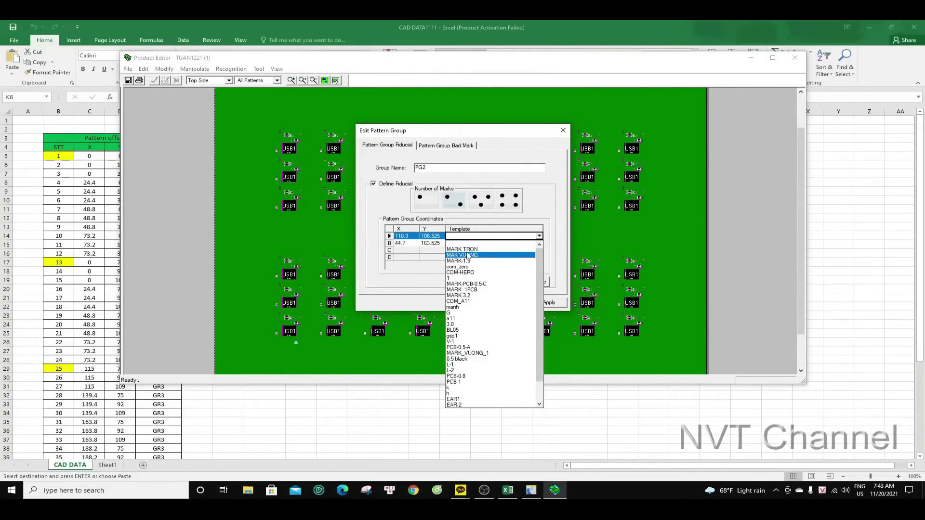
click(467, 255)
click(472, 244)
click(469, 262)
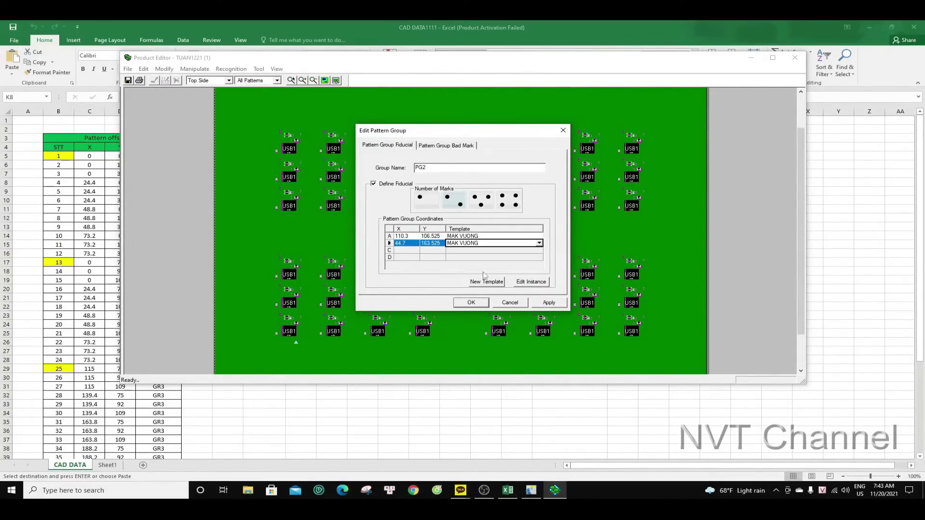
click(473, 302)
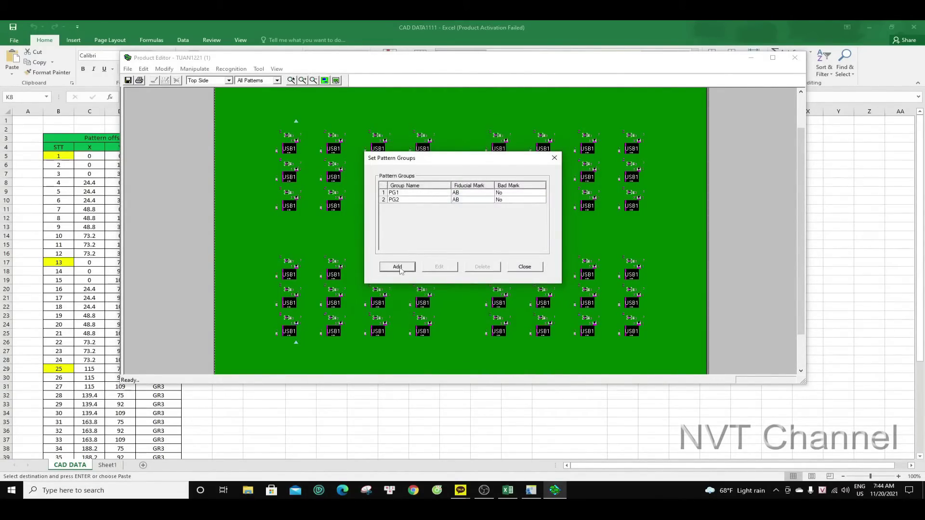
Add a pattern group named PG3 with two fiducial marks
click(398, 268)
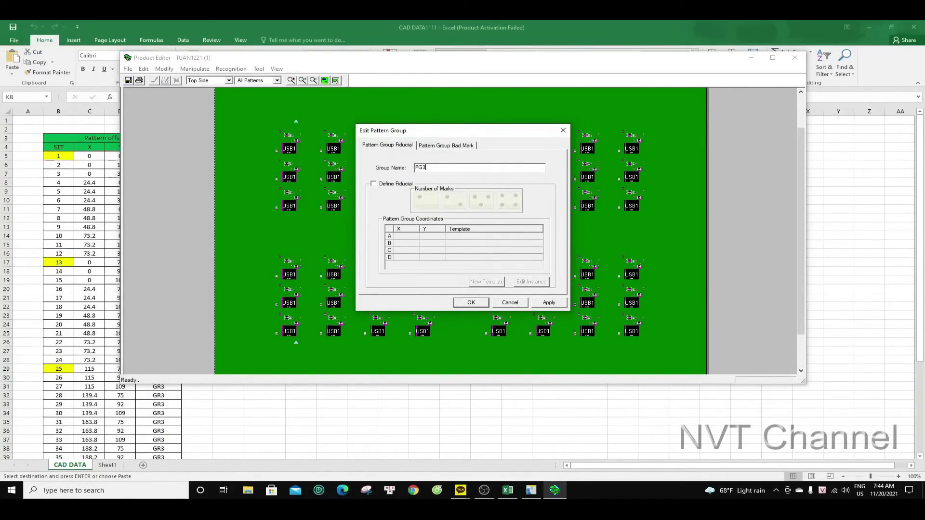
click(395, 185)
click(454, 200)
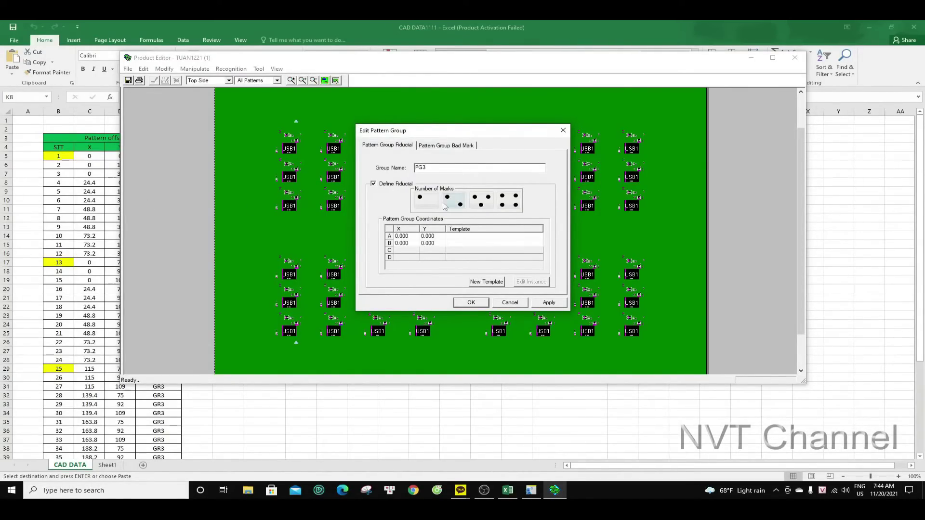
Copy the GR3 mark A X value 159.7 from the CAD DATA sheet into PG3's fiducial mark A
key(alt+Tab)
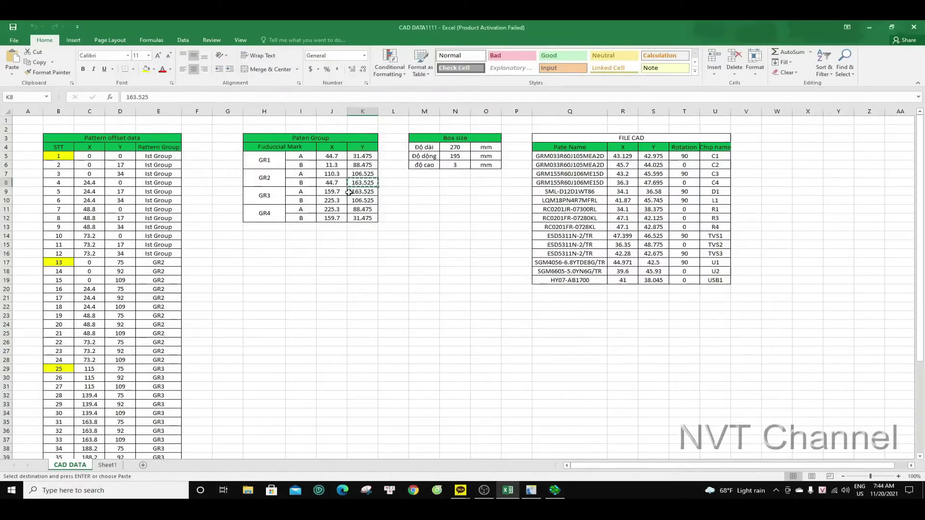
key(Down)
key(Left)
key(alt+Tab)
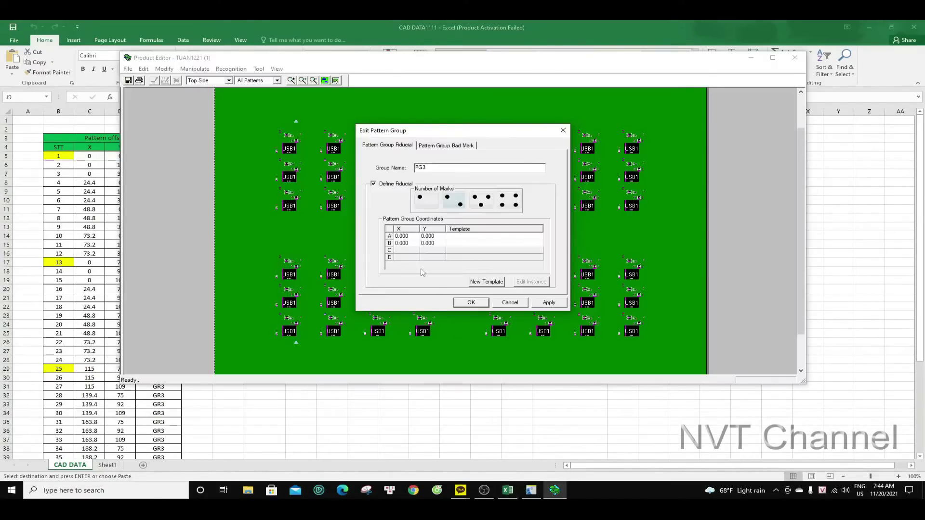
click(411, 243)
Copy the GR3 mark A Y value 163.525 from the CAD DATA sheet into PG3's fiducial mark A
key(alt+Tab)
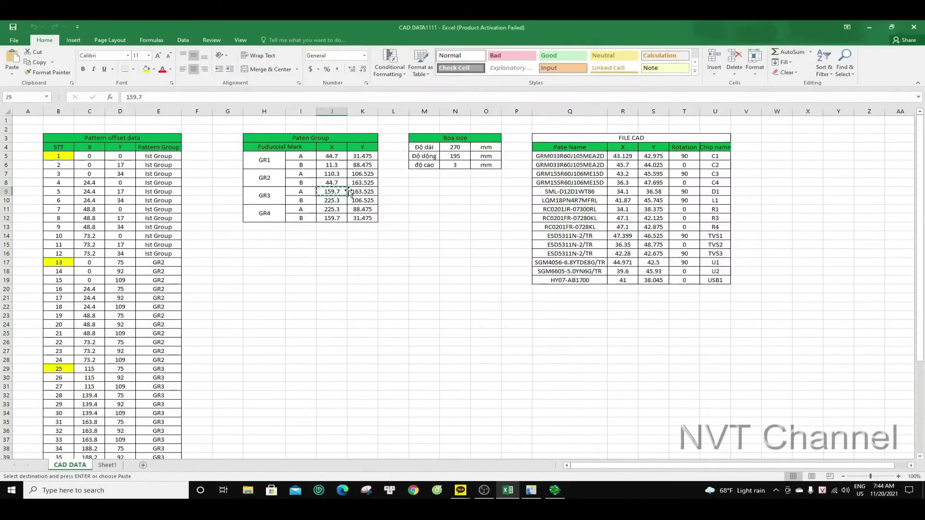
key(Right)
key(ctrl+c)
click(554, 490)
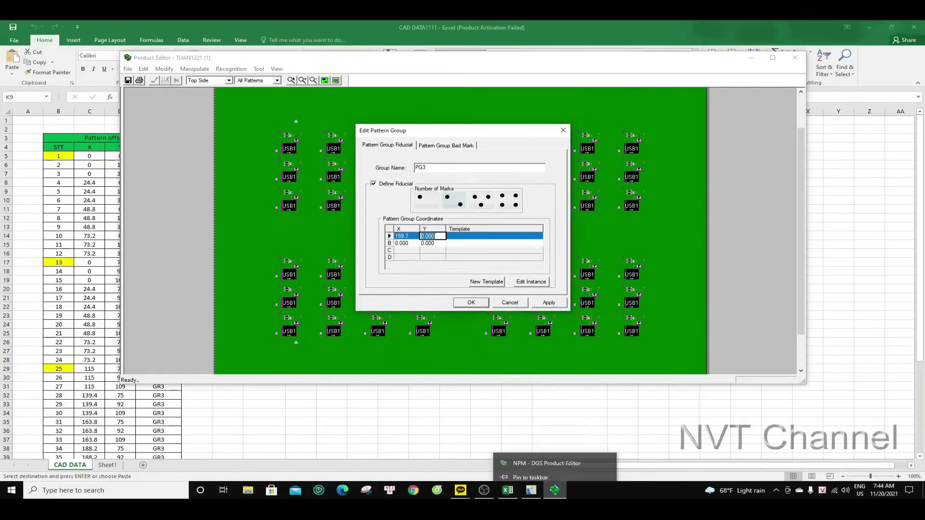
key(ctrl+v)
Copy the GR3 mark B X value 225.3 from the CAD DATA sheet into PG3's fiducial mark B
key(alt+Tab)
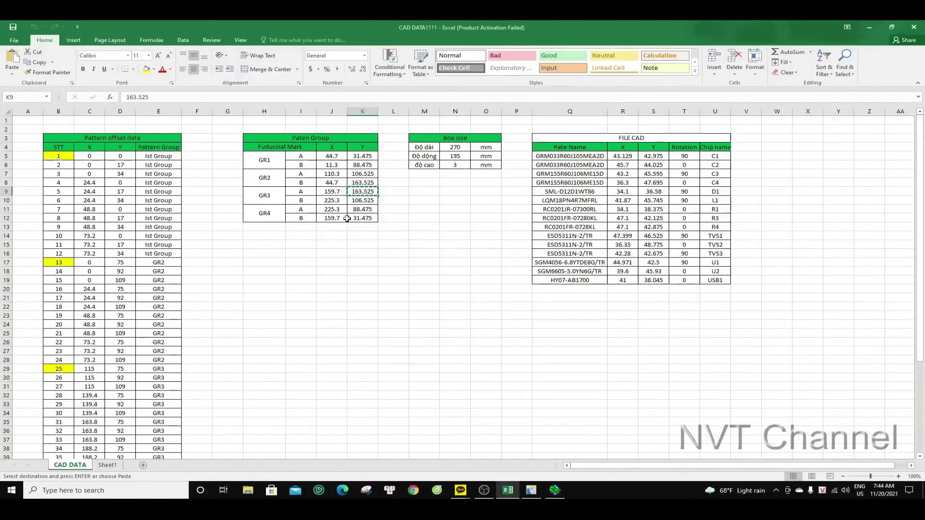
click(342, 203)
key(ctrl+c)
click(554, 490)
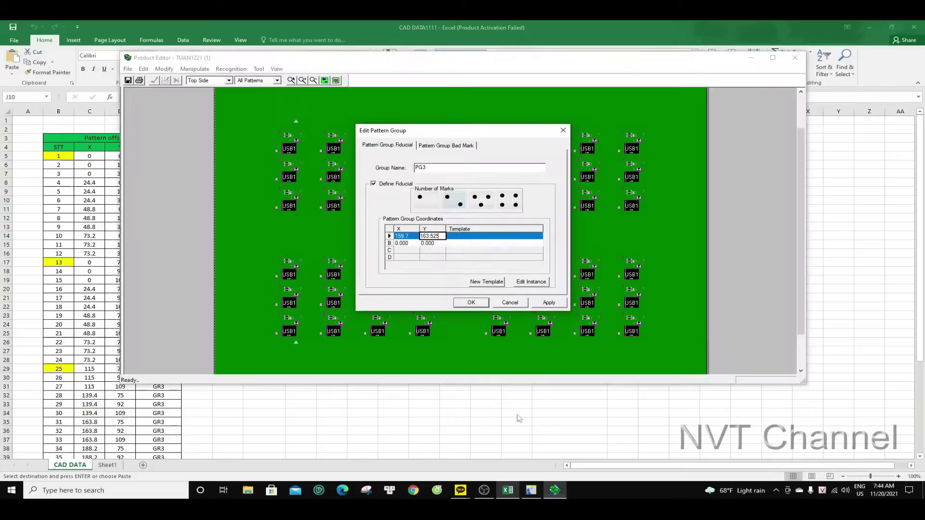
click(407, 243)
key(ctrl+v)
Copy the GR3 mark B Y value 106.525 from the CAD DATA sheet into PG3's fiducial mark B
key(alt+Tab)
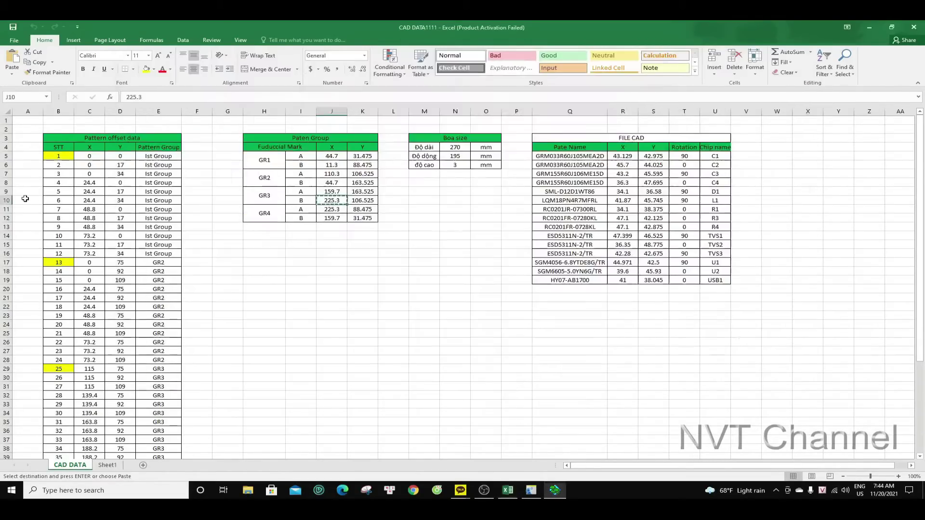
click(363, 200)
key(ctrl+c)
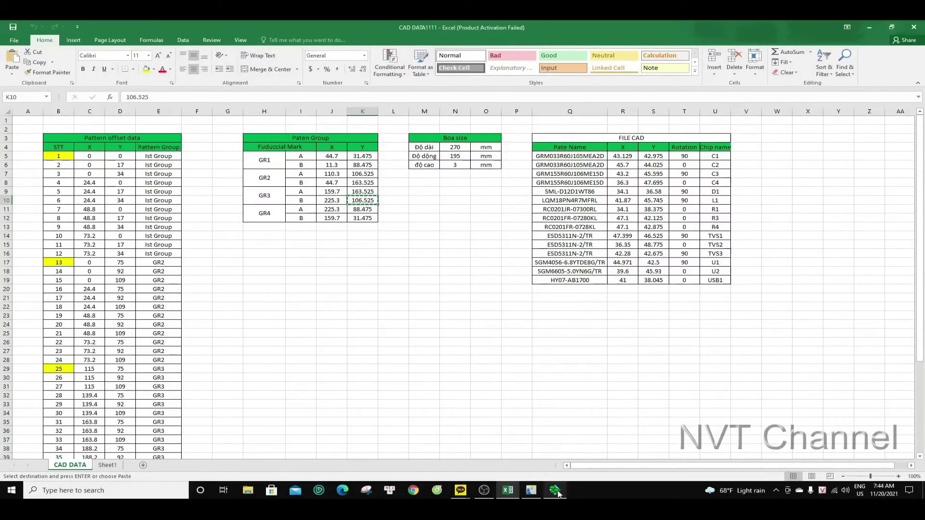
click(555, 490)
click(432, 243)
key(ctrl+v)
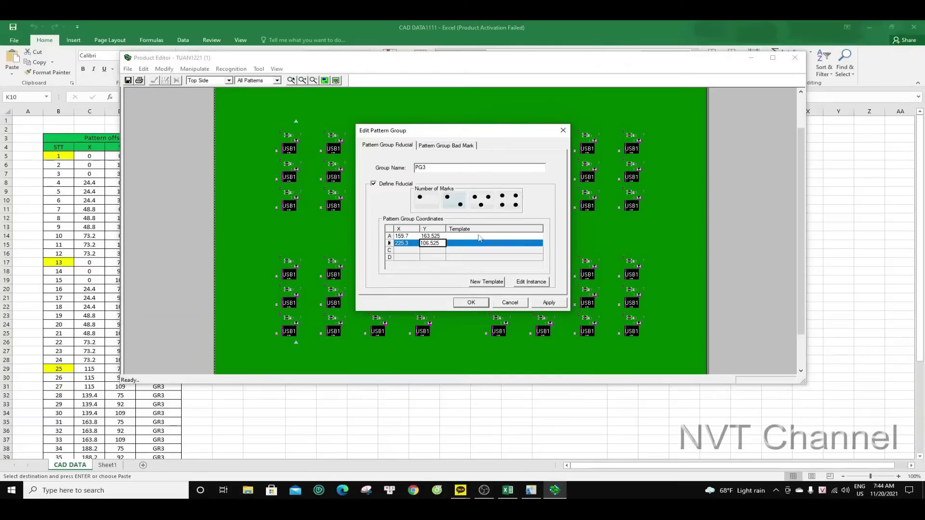
Assign the MAK VUONG template to PG3's fiducial marks A and B and save the group
click(480, 238)
click(472, 254)
click(471, 244)
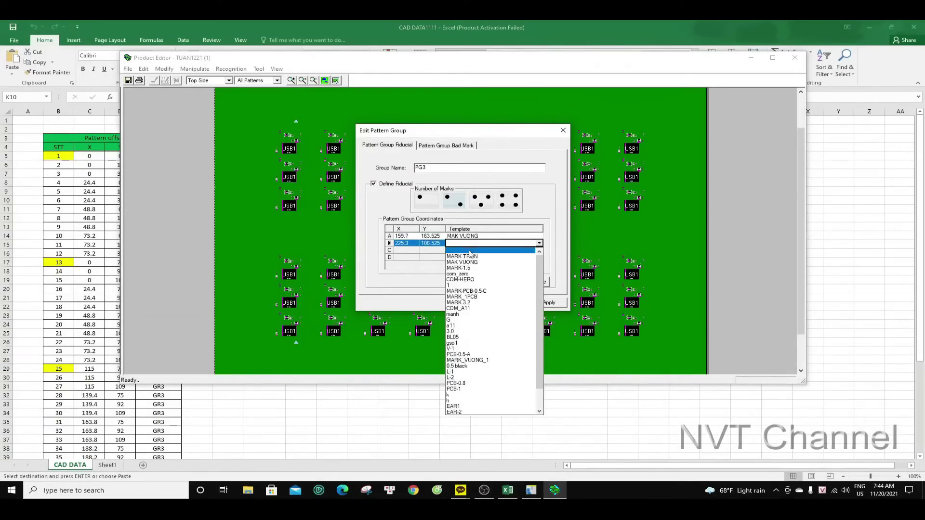
click(472, 262)
click(477, 303)
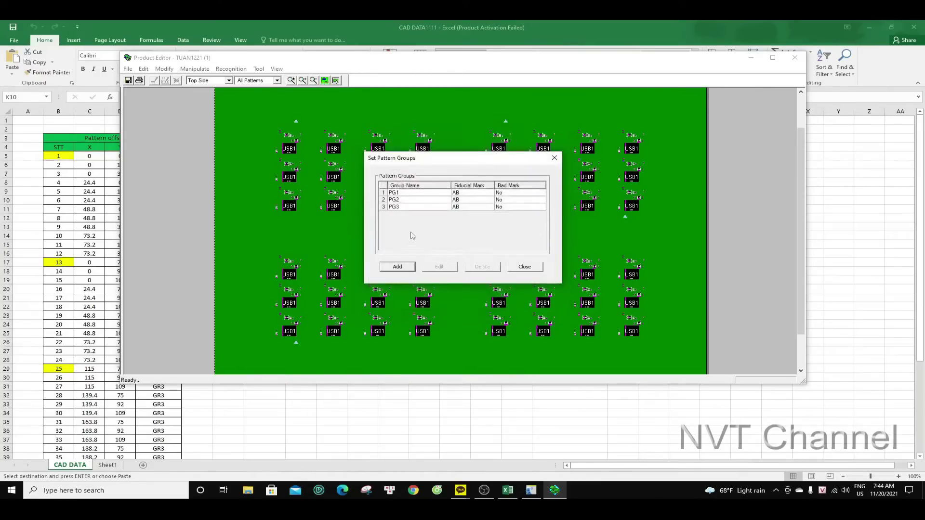
Add pattern group PG4 with a two-mark fiducial and copy the GR4 mark A X value 225.3 from the CAD DATA sheet
click(398, 267)
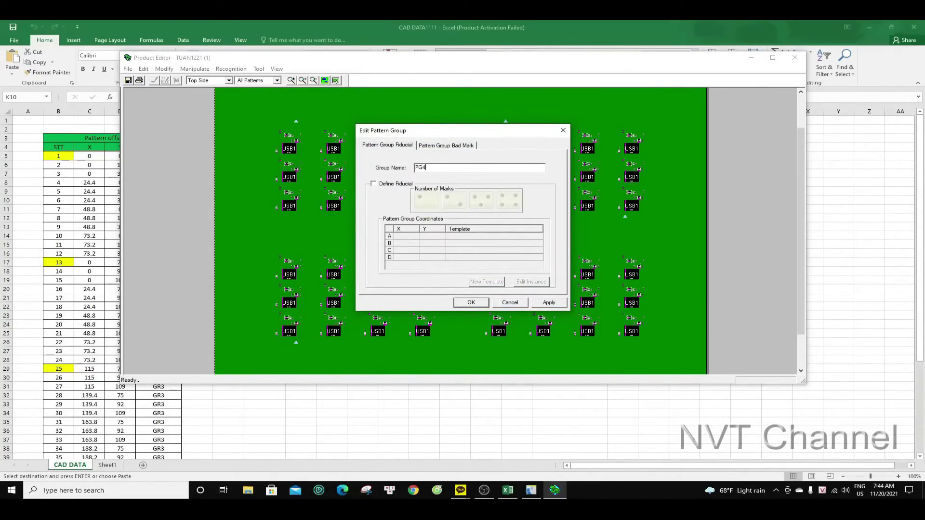
click(452, 200)
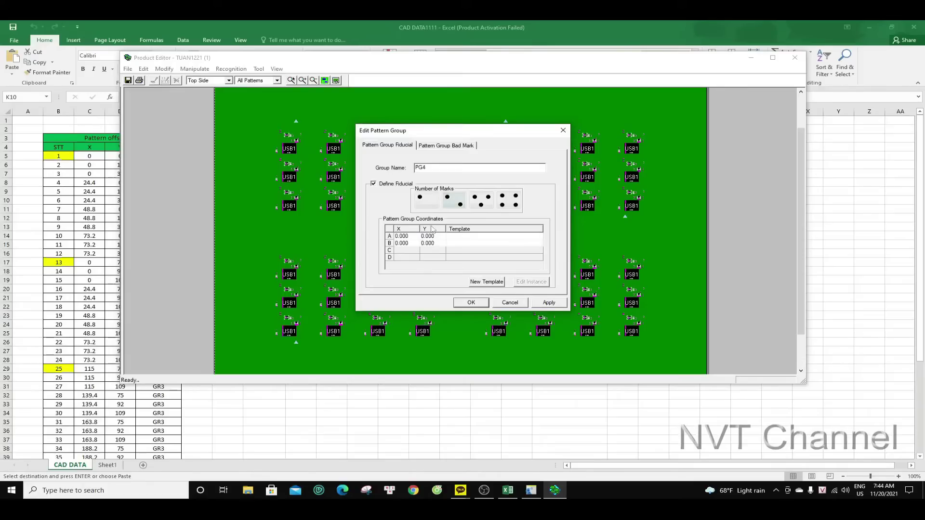
click(405, 236)
key(alt+Tab)
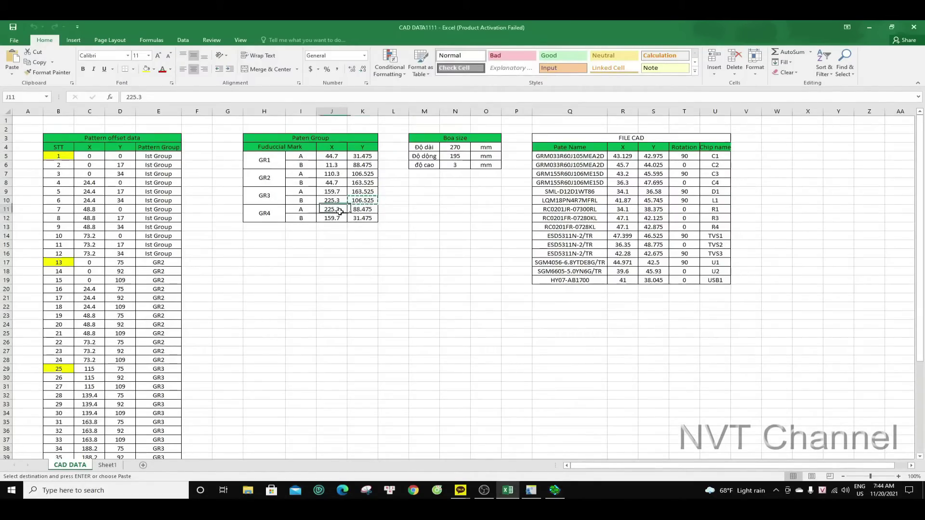
click(337, 209)
key(alt+Tab)
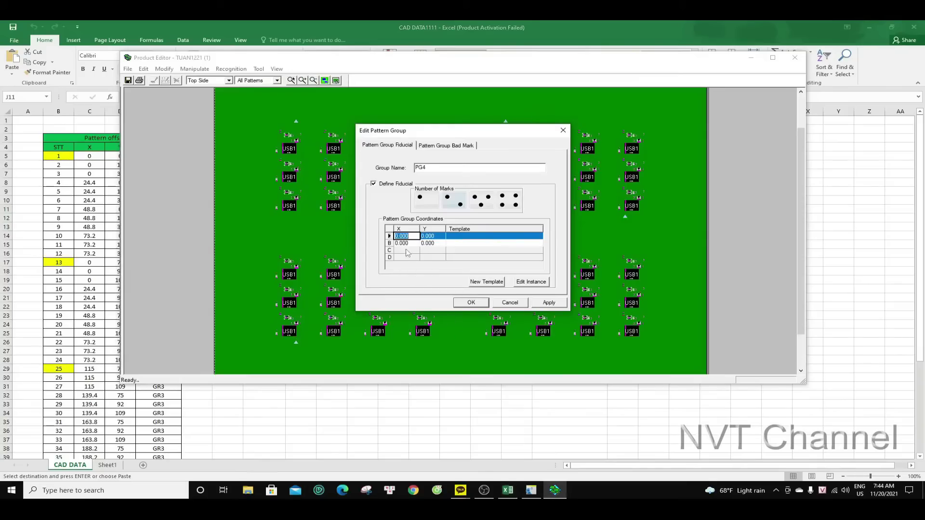
text(225.3)
Copy the GR4 mark A Y value 88.475 from the CAD DATA sheet into PG4's fiducial mark A
key(alt+Tab)
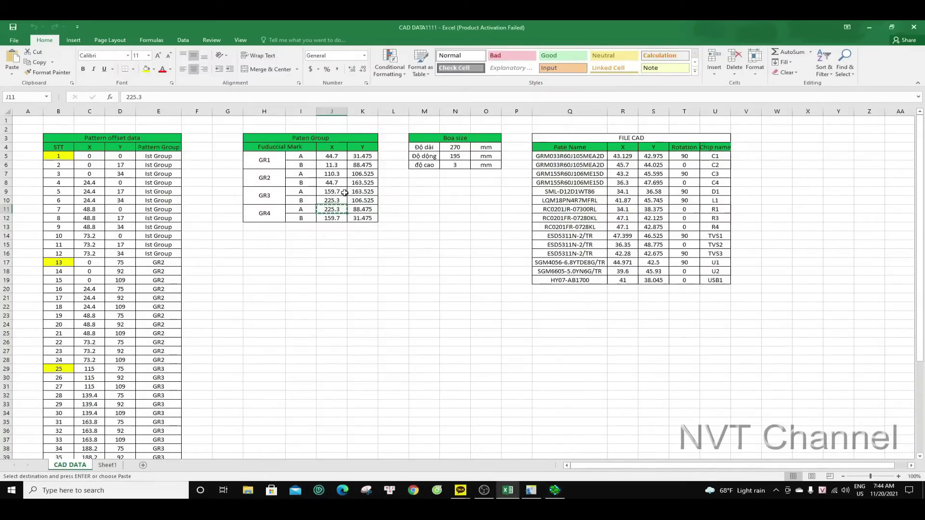
click(363, 209)
key(ctrl+c)
click(554, 489)
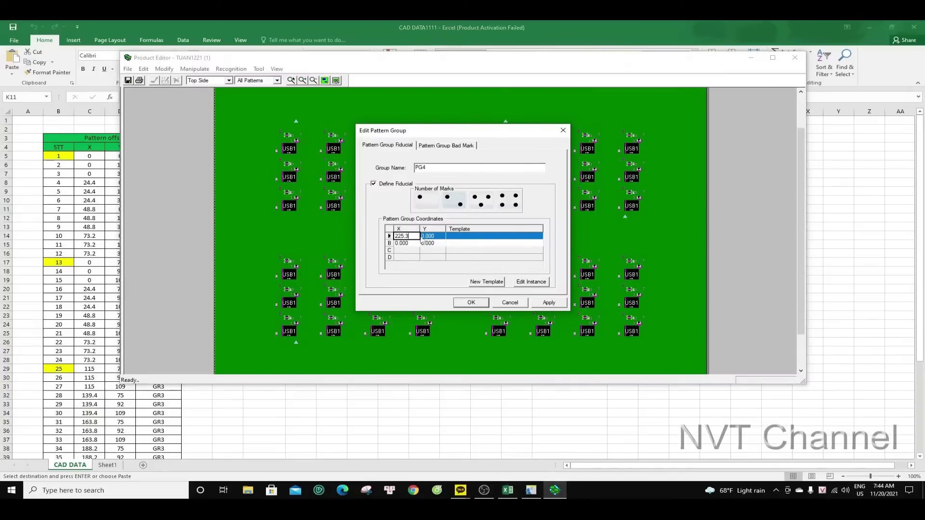
key(Tab)
key(ctrl+v)
Copy the GR4 mark B X value 159.7 from the CAD DATA sheet into PG4's fiducial mark B
key(alt+Tab)
click(337, 218)
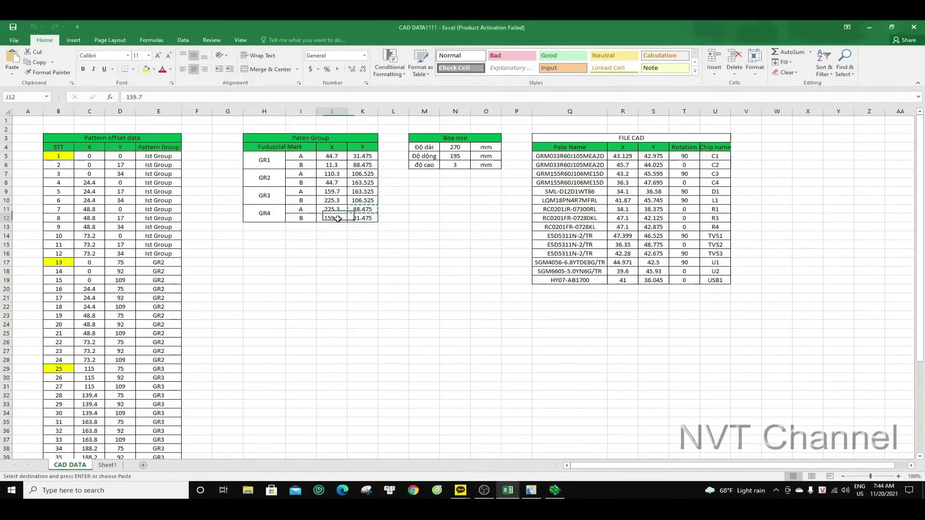
key(alt+Tab)
click(407, 243)
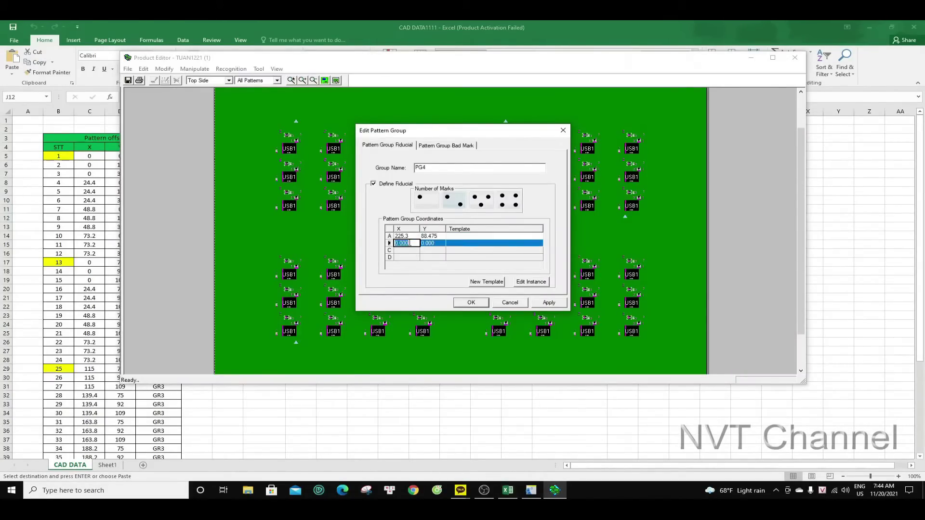
key(ctrl+v)
Copy the GR4 mark B Y value 31.475 from the CAD DATA sheet into PG4's fiducial mark B
key(alt+Tab)
click(355, 217)
key(ctrl+c)
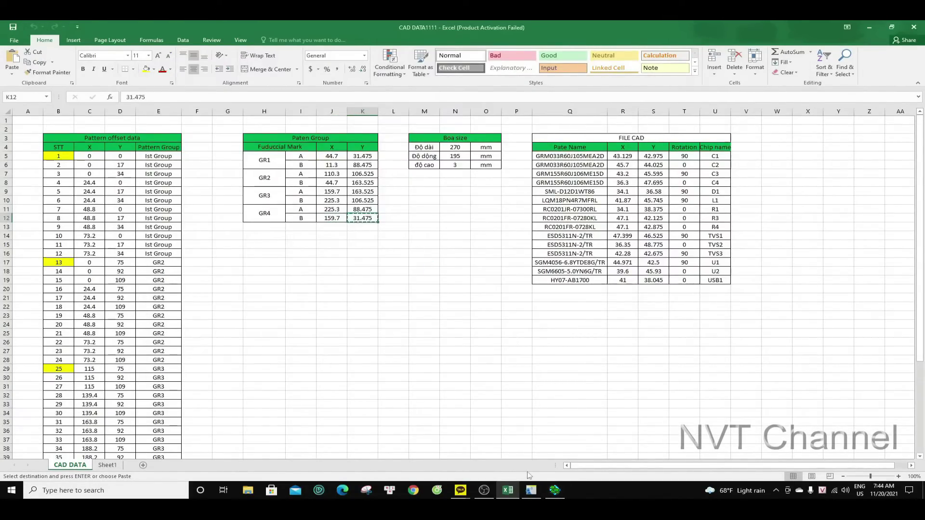
key(alt+Tab)
click(432, 243)
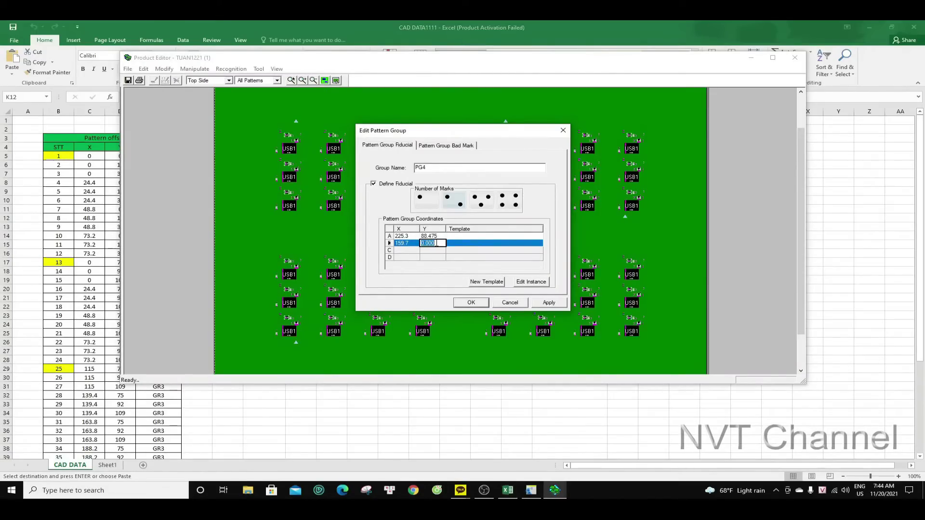
key(ctrl+v)
Assign the MAK VUONG template to PG4's fiducial marks, save the group and close the pattern group list
click(478, 243)
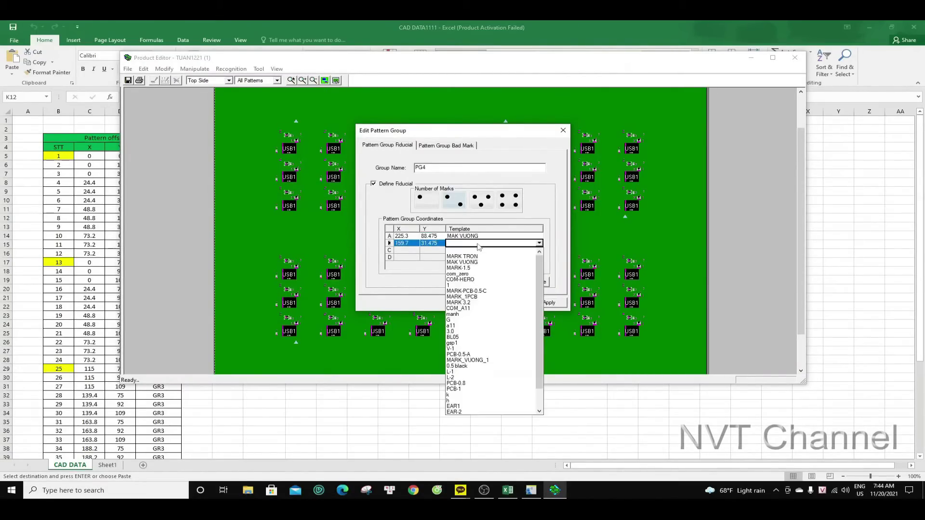
click(479, 262)
click(473, 302)
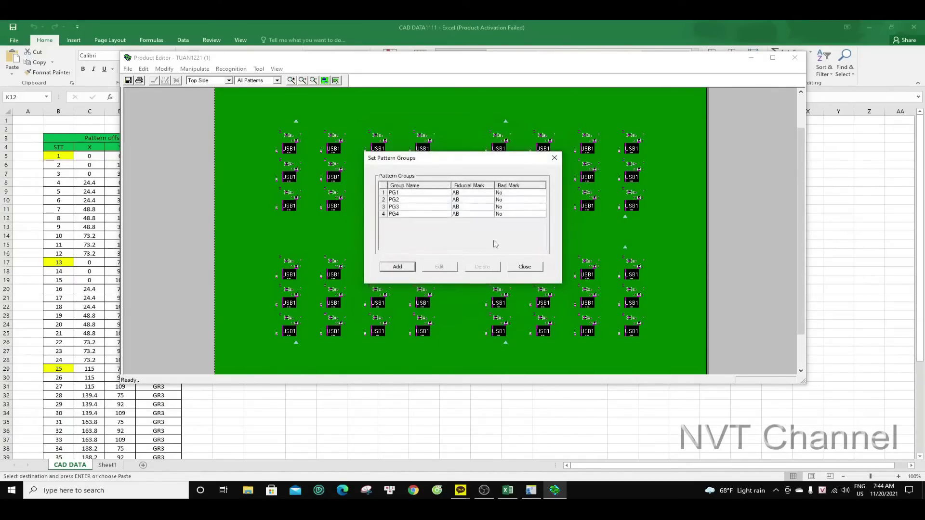
click(524, 267)
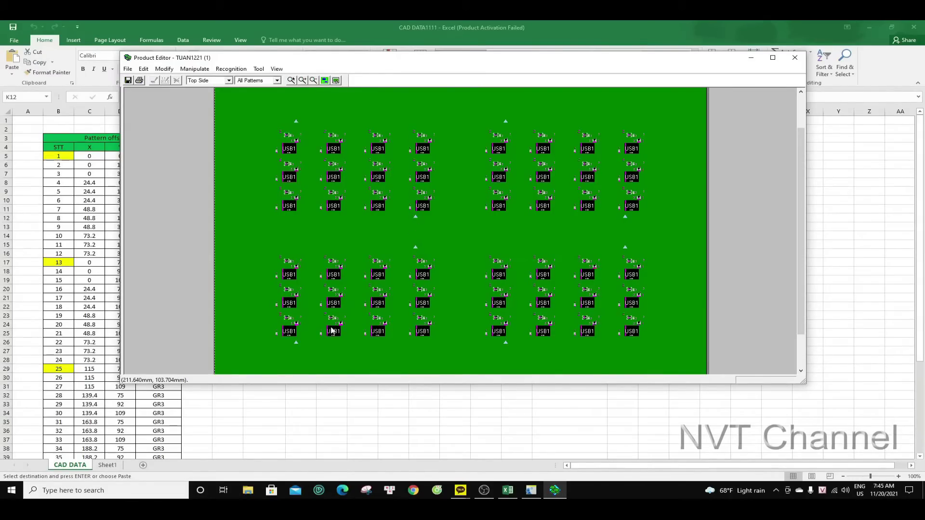
Review the fiducial mark settings of pattern groups PG1 to PG4 from their marks on the board, without changing anything
double_click(296, 342)
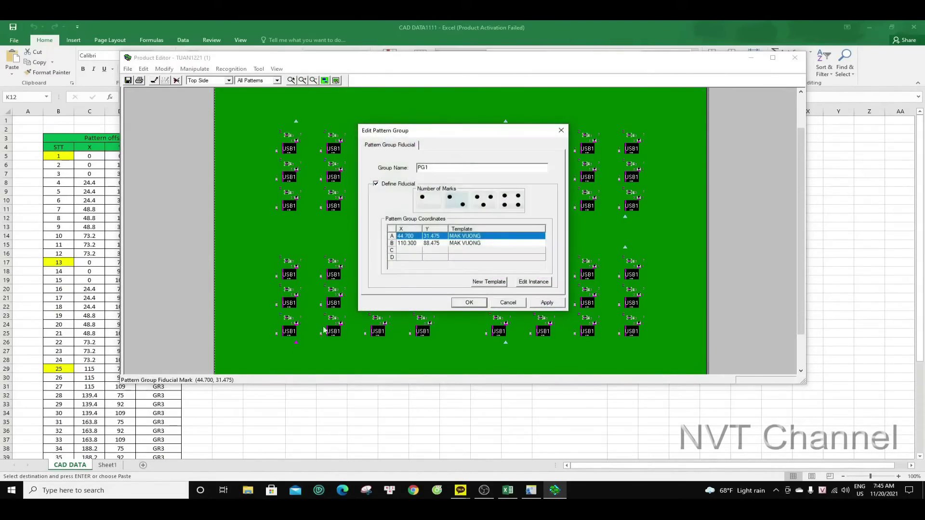
click(561, 130)
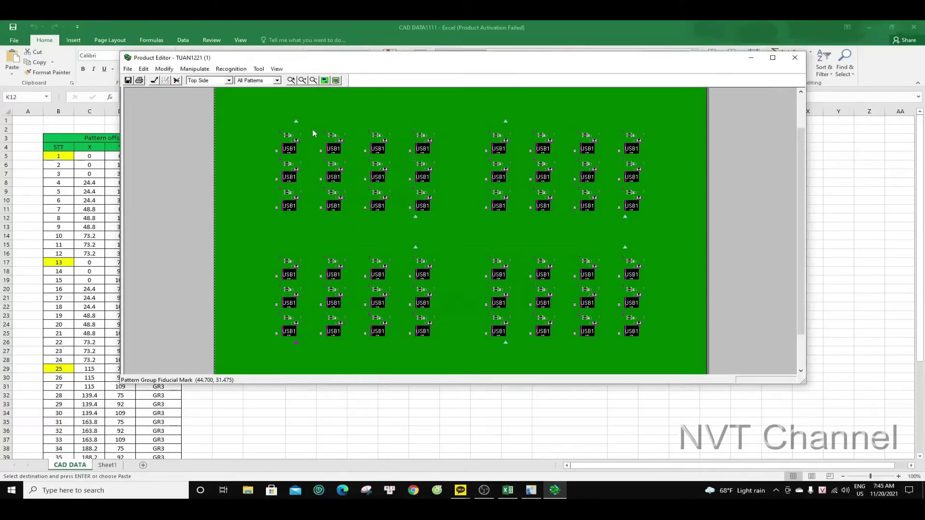
double_click(416, 217)
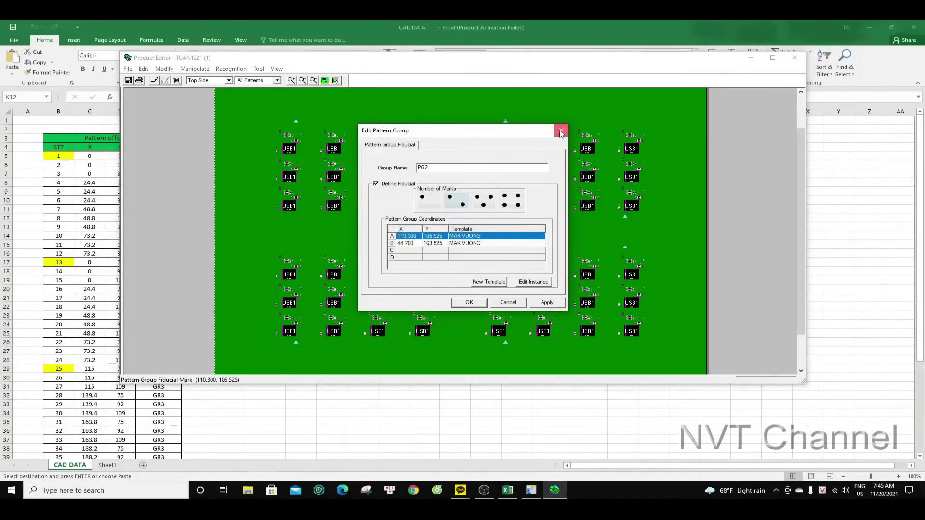
click(561, 130)
double_click(505, 122)
click(561, 130)
double_click(626, 247)
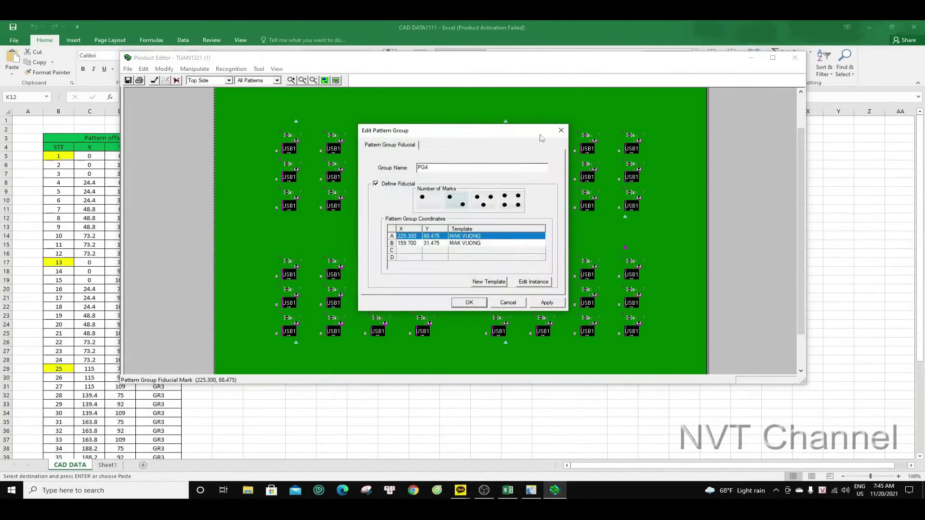
click(561, 130)
Open the top side's pattern offsets and check which pattern group the type 1 patterns are assigned to
right_click(450, 211)
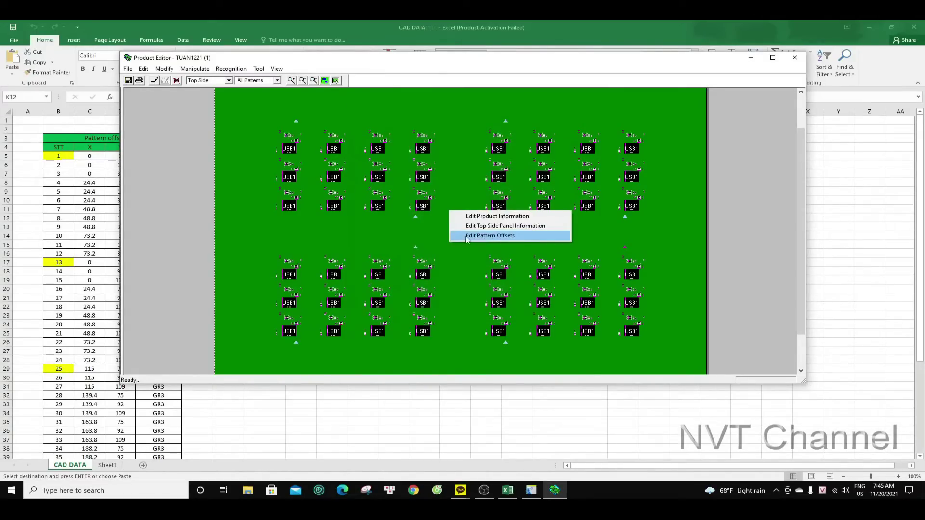
click(498, 236)
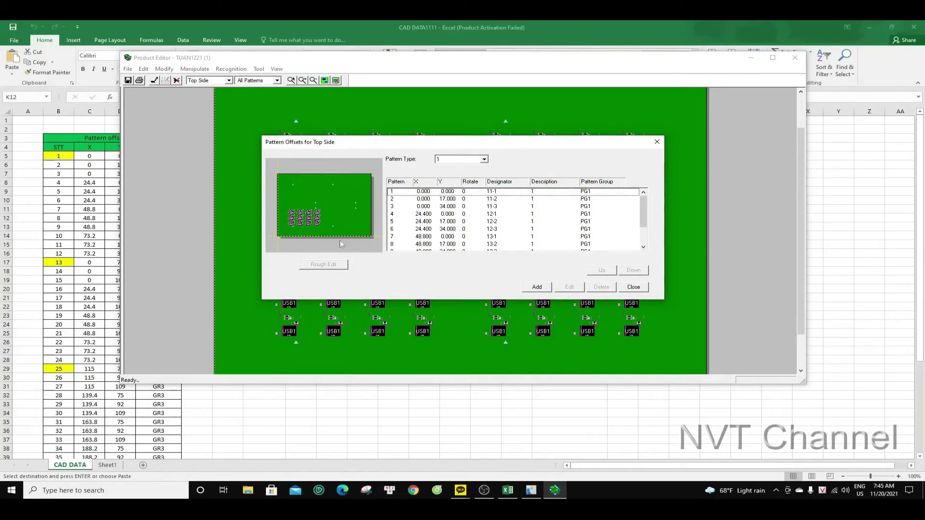
click(484, 159)
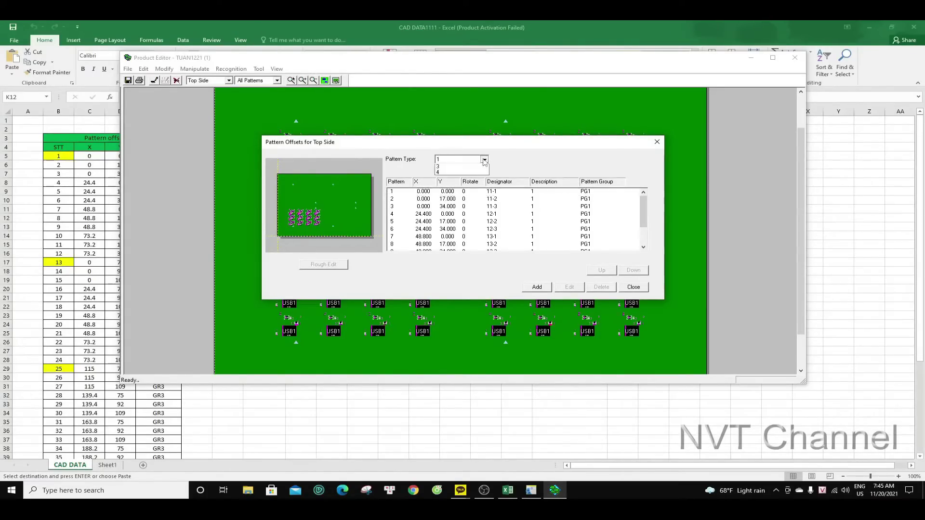
click(462, 167)
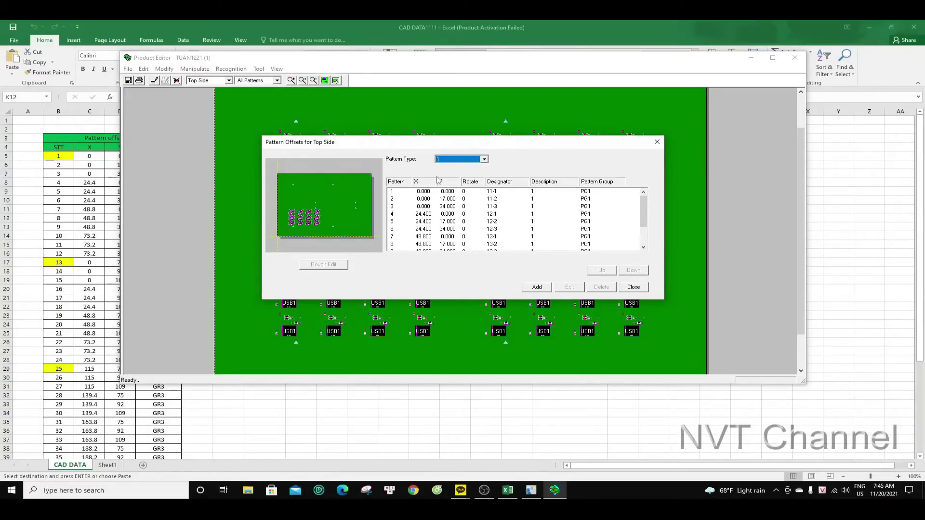
click(484, 159)
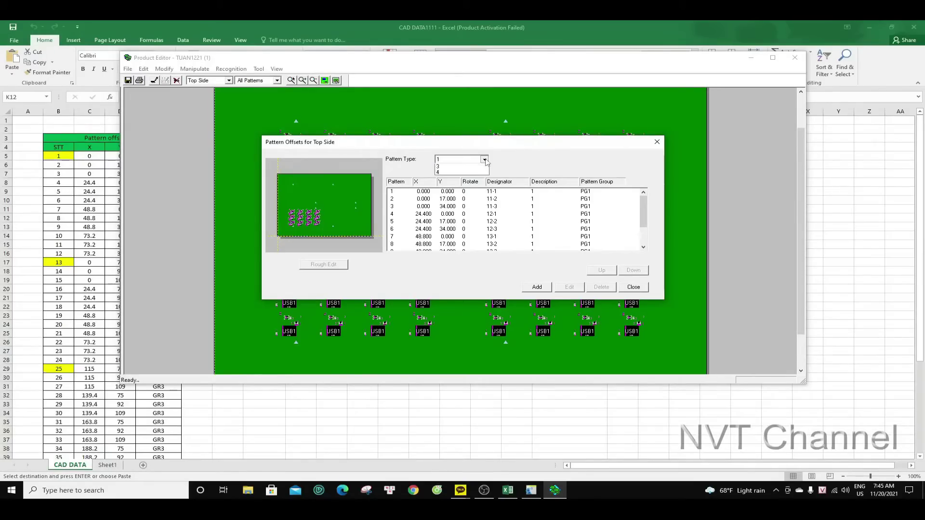
click(448, 167)
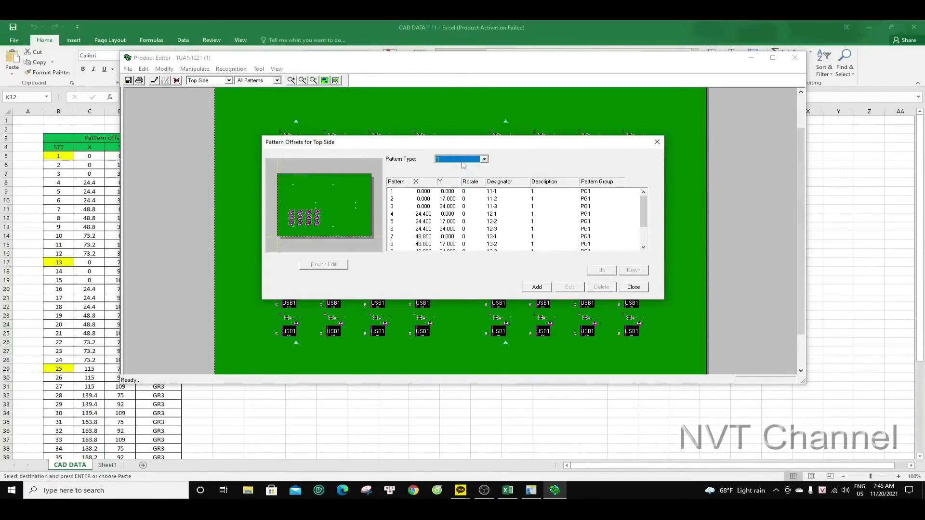
click(591, 192)
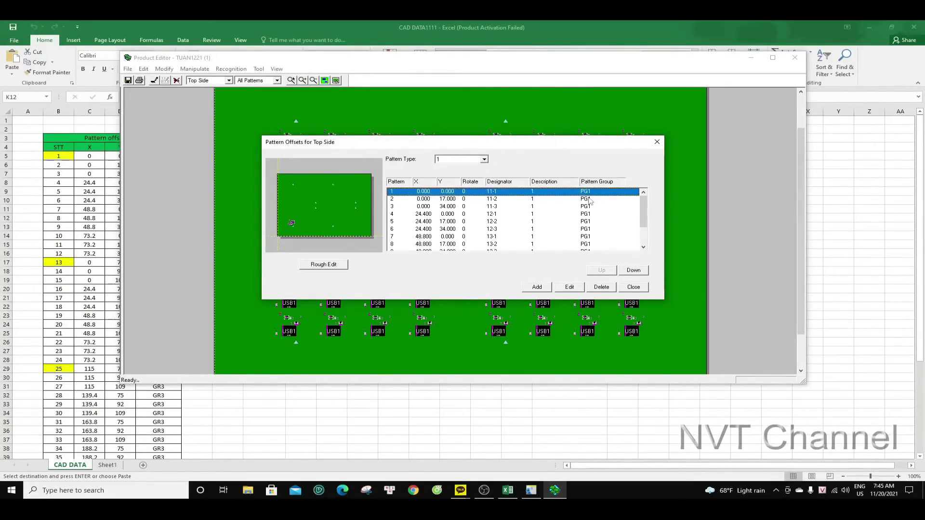
click(590, 199)
double_click(595, 192)
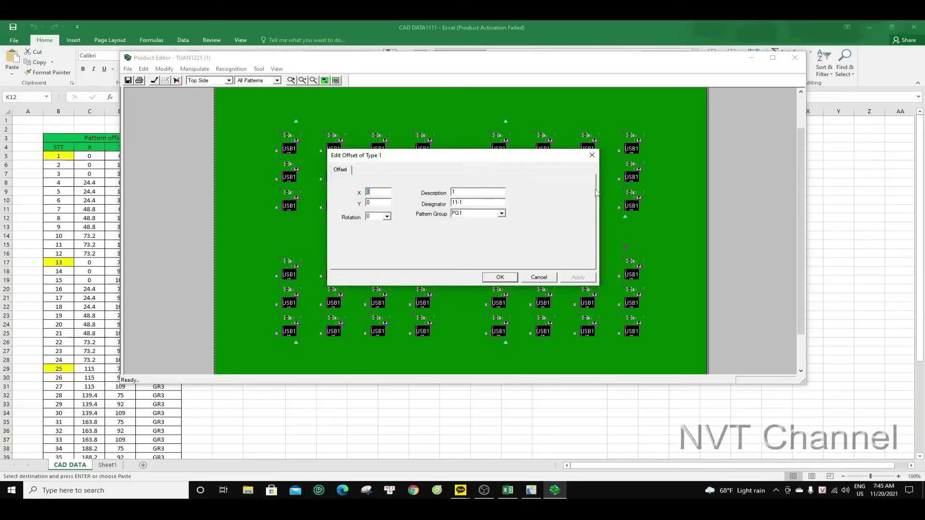
click(586, 157)
Show the offsets of pattern type 2 and assign its pattern 1 to pattern group PG2
click(440, 159)
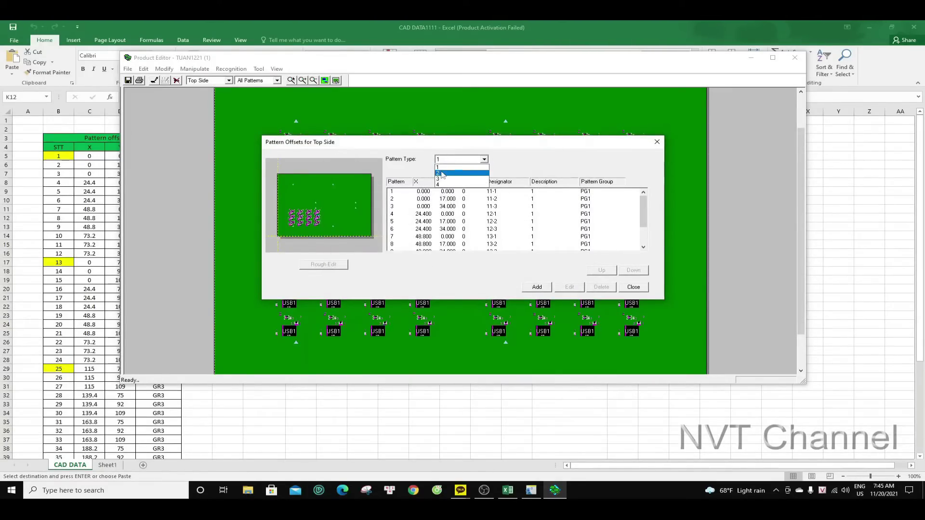
click(442, 174)
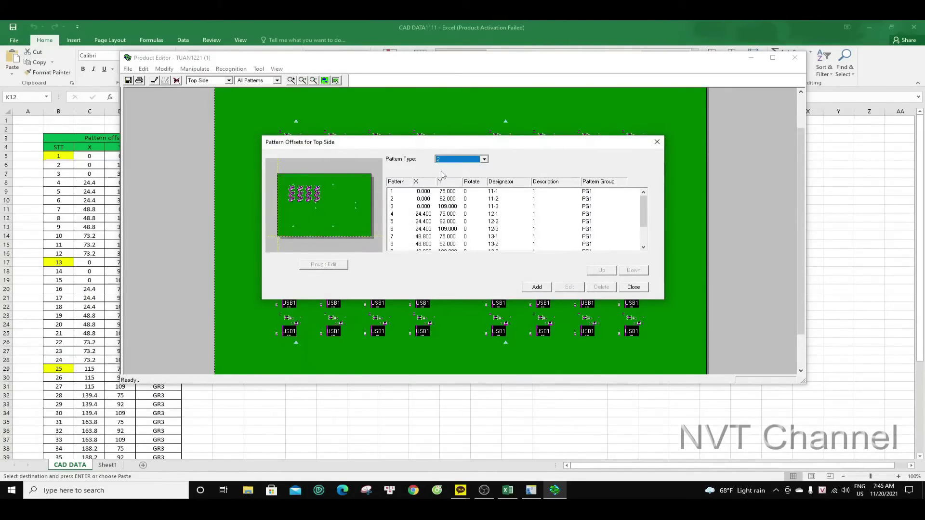
click(600, 193)
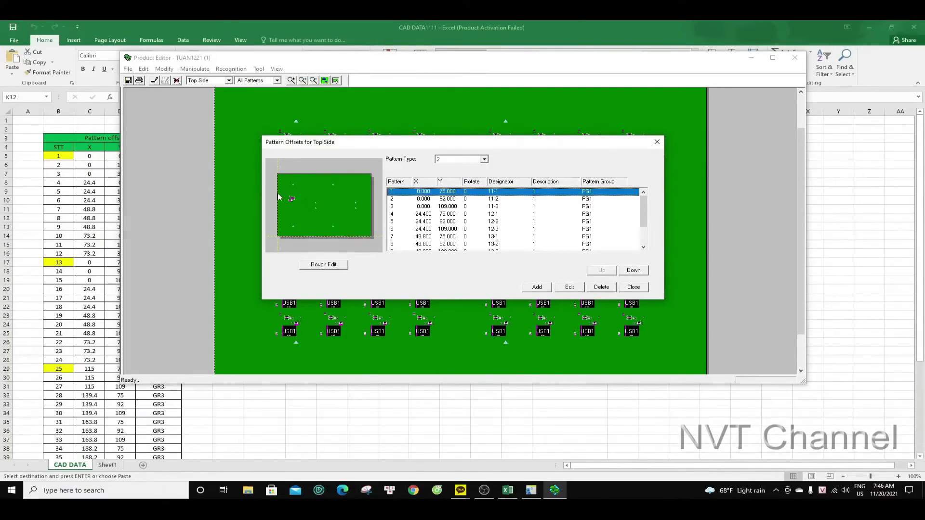
right_click(597, 193)
click(591, 193)
right_click(595, 194)
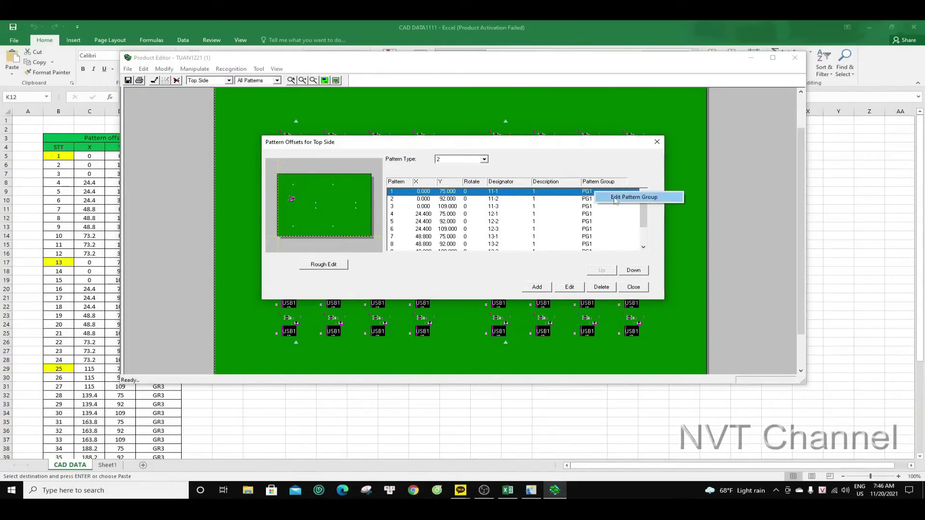
click(616, 200)
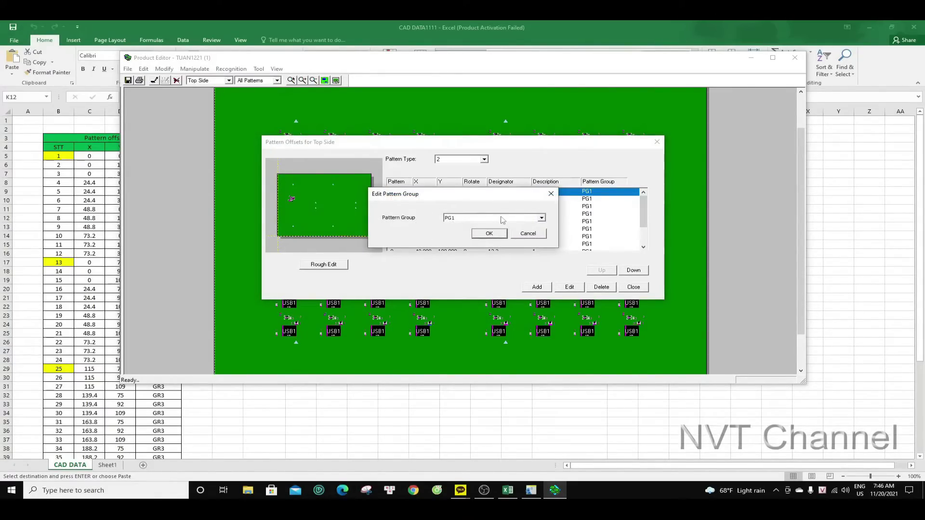
click(501, 219)
click(455, 232)
click(488, 234)
Assign pattern 2 of pattern type 2 to pattern group PG2
right_click(590, 199)
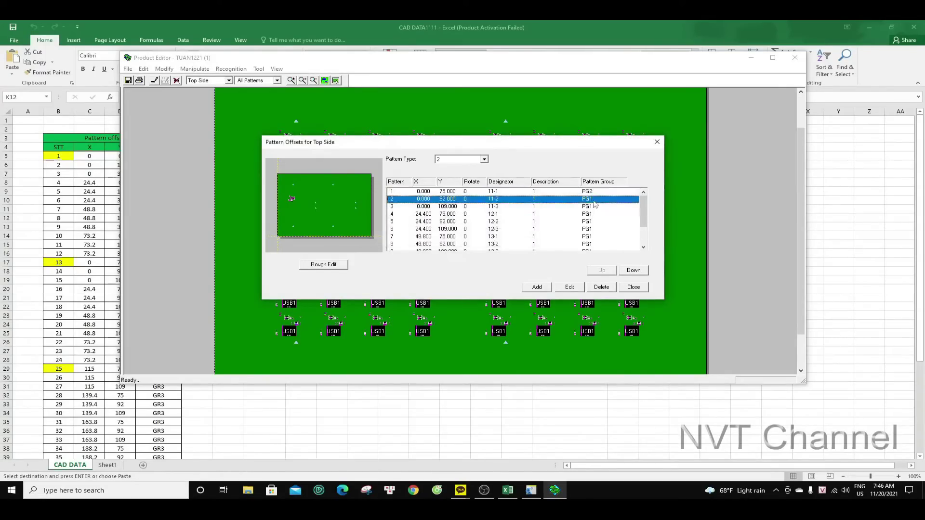
click(614, 206)
click(472, 218)
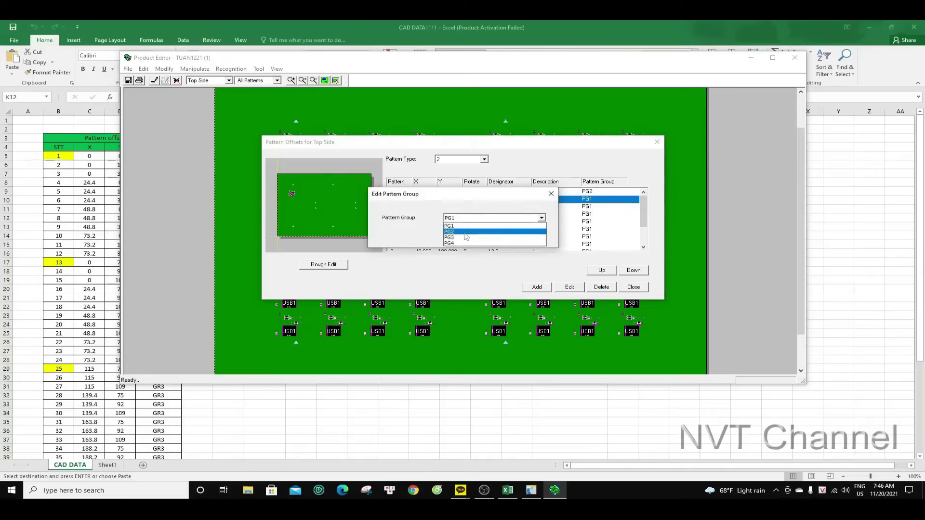
click(449, 228)
click(489, 233)
Assign pattern 3 of pattern type 2 to pattern group PG2
right_click(588, 206)
click(604, 211)
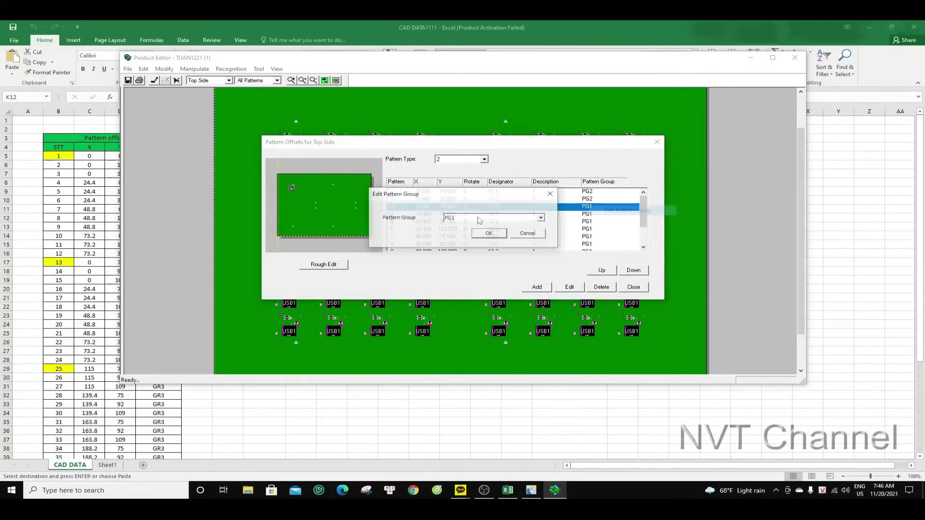
click(541, 218)
click(453, 228)
click(489, 233)
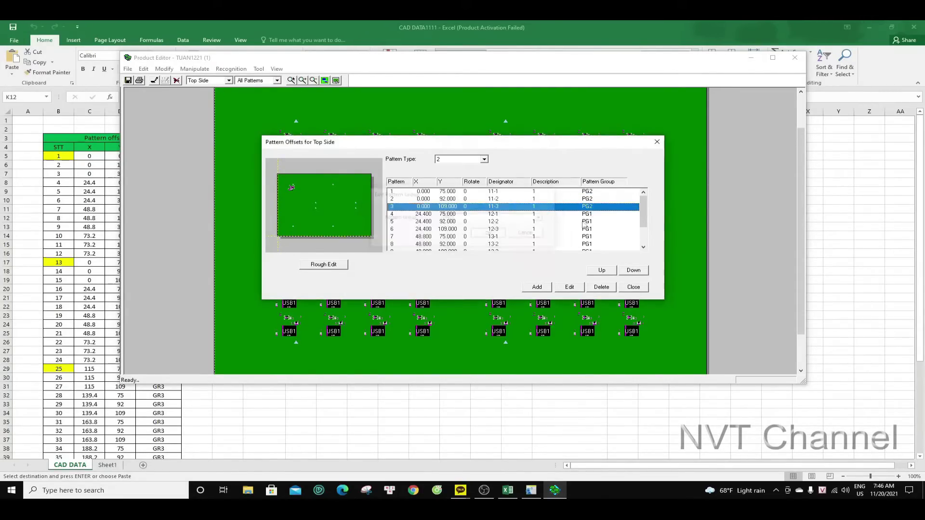
Assign patterns 4 and 5 of pattern type 2 to pattern group PG2
right_click(592, 214)
click(608, 221)
click(461, 218)
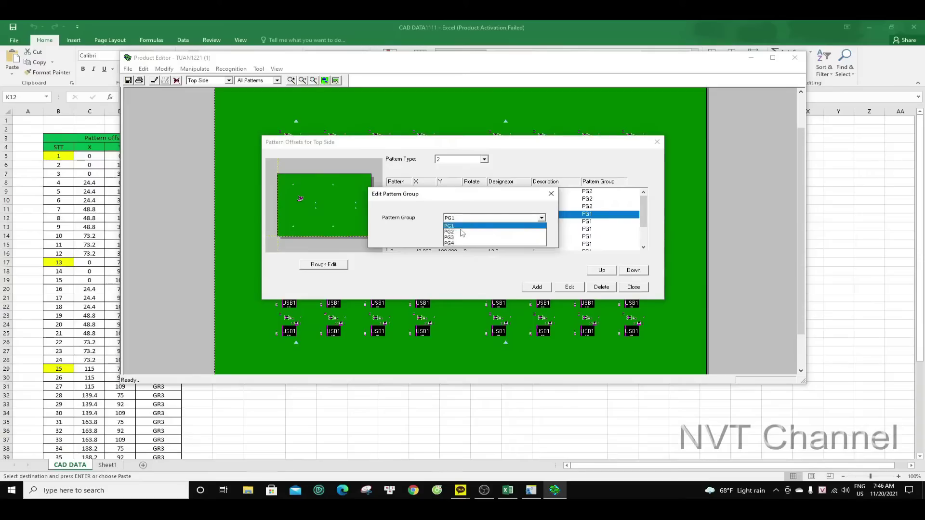
click(458, 233)
click(488, 233)
right_click(591, 221)
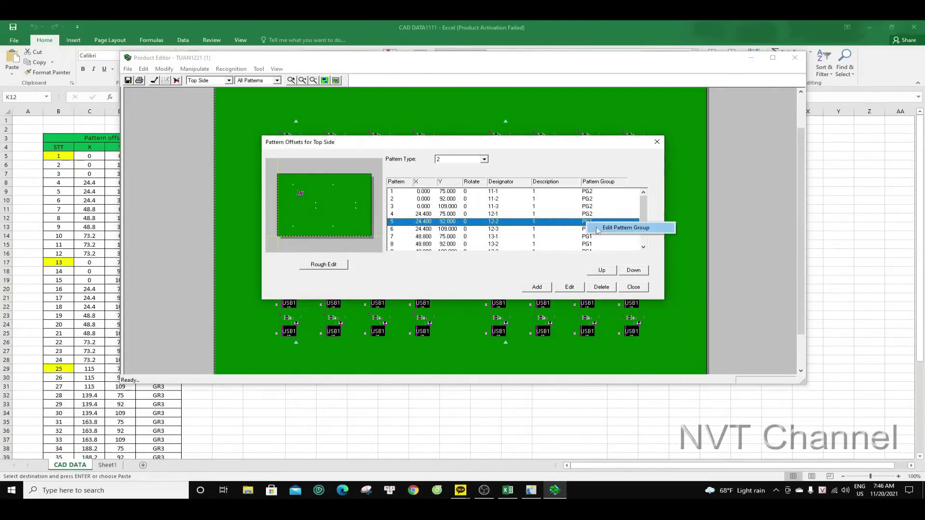
click(608, 228)
click(479, 220)
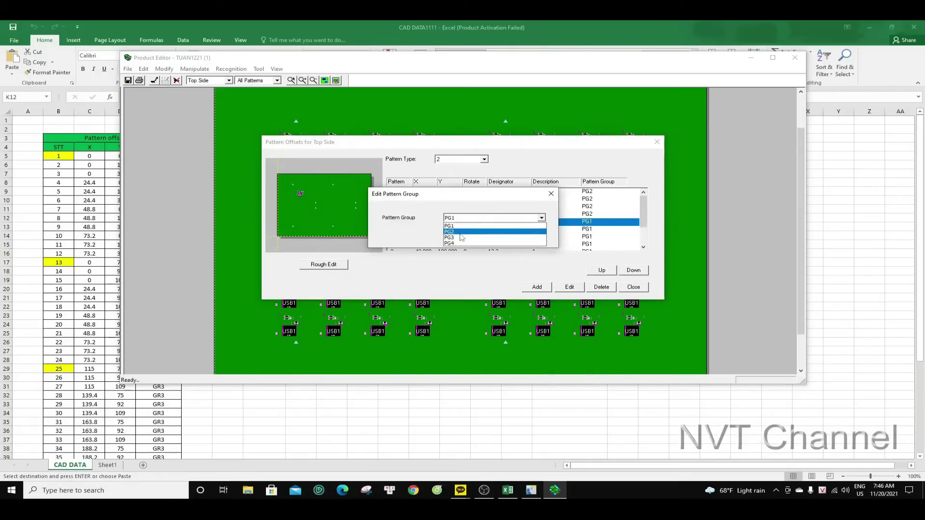
click(489, 233)
Assign patterns 6 and 7 of pattern type 2 to pattern group PG2
click(591, 229)
right_click(592, 229)
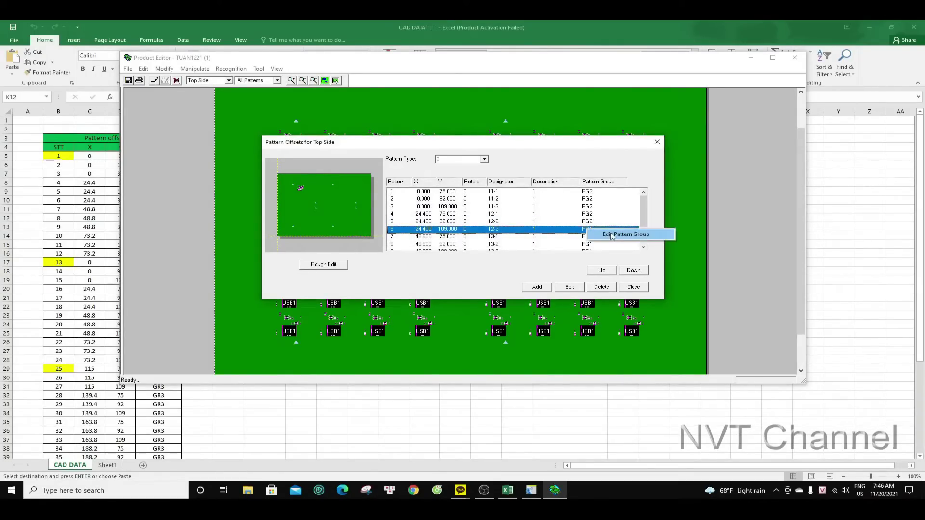
click(607, 236)
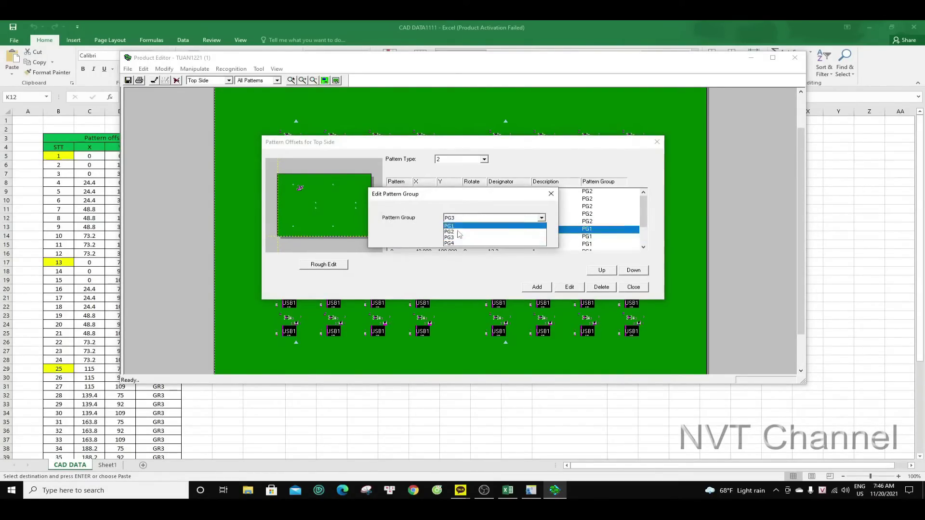
click(489, 233)
click(591, 237)
right_click(591, 237)
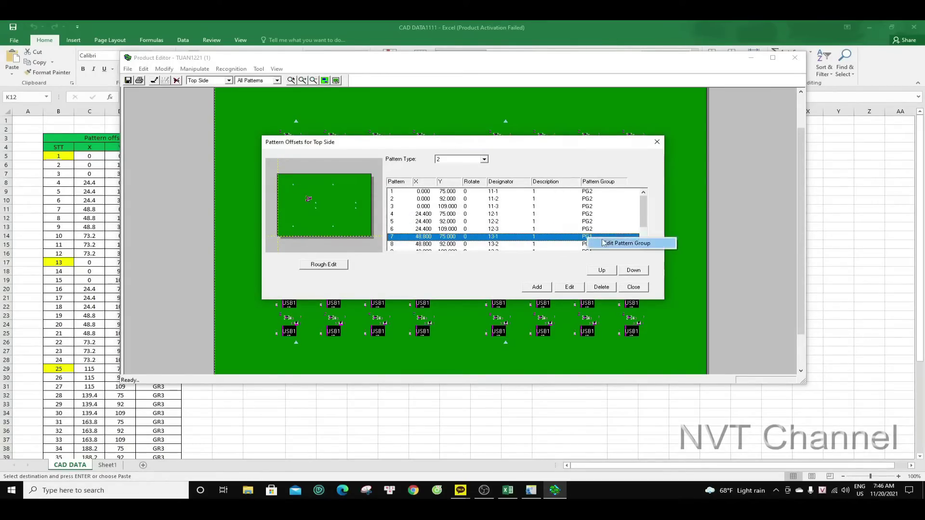
click(609, 244)
click(496, 217)
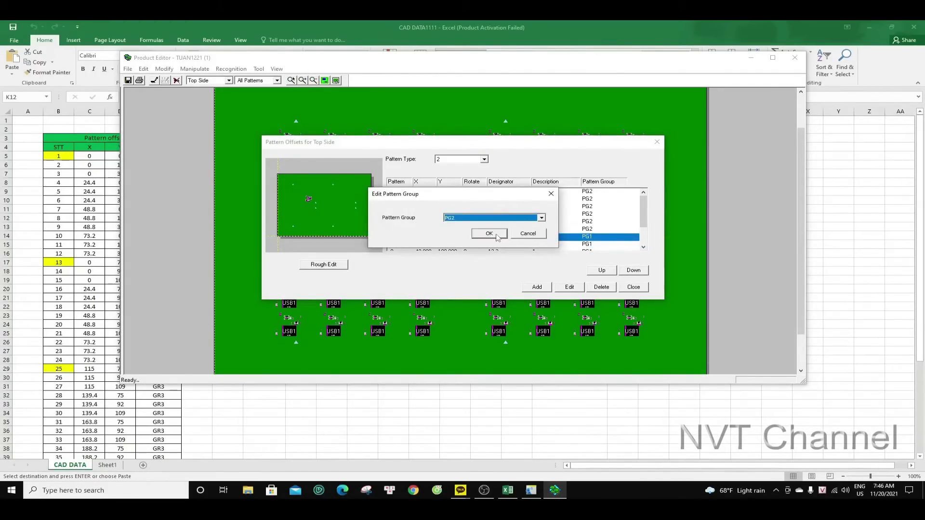
click(489, 233)
Assign patterns 8 and 9 of pattern type 2 to pattern group PG2
scroll(593, 227, down, 1)
click(593, 214)
right_click(594, 213)
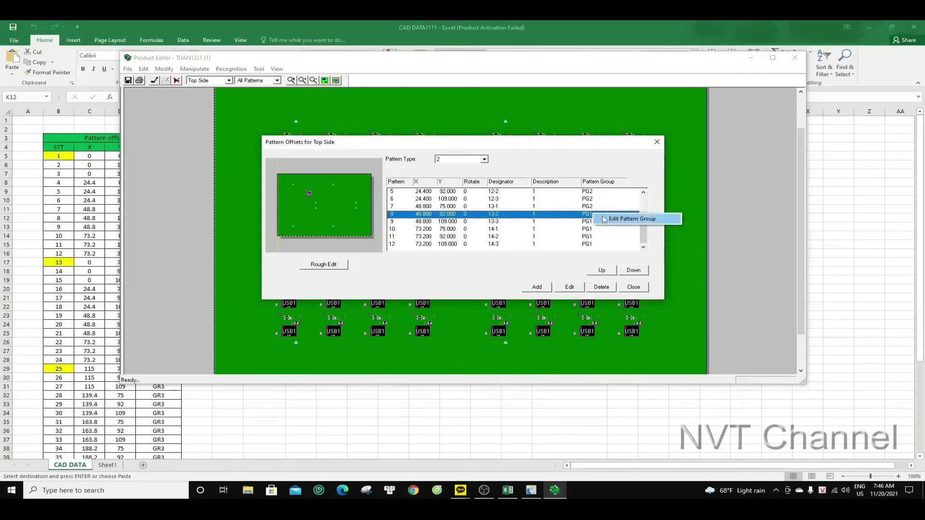
click(605, 219)
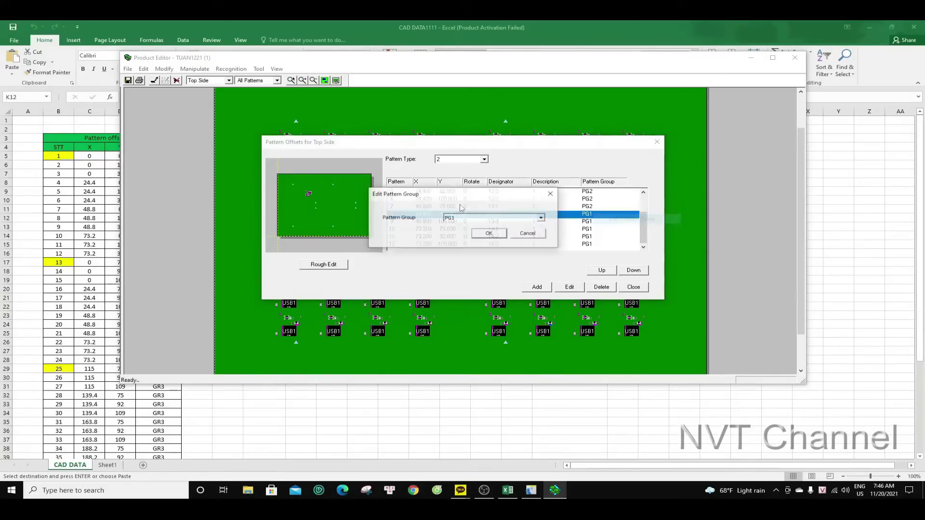
click(486, 233)
right_click(587, 221)
click(621, 228)
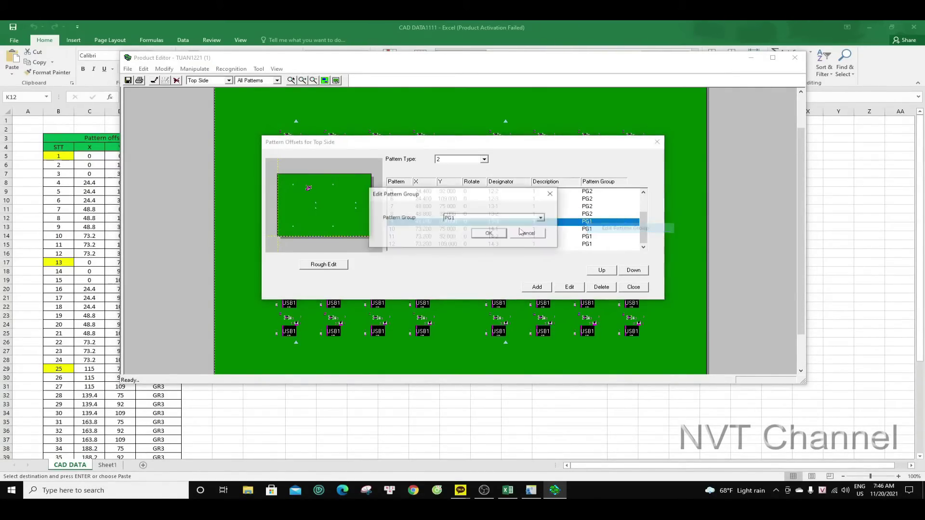
click(479, 218)
click(489, 233)
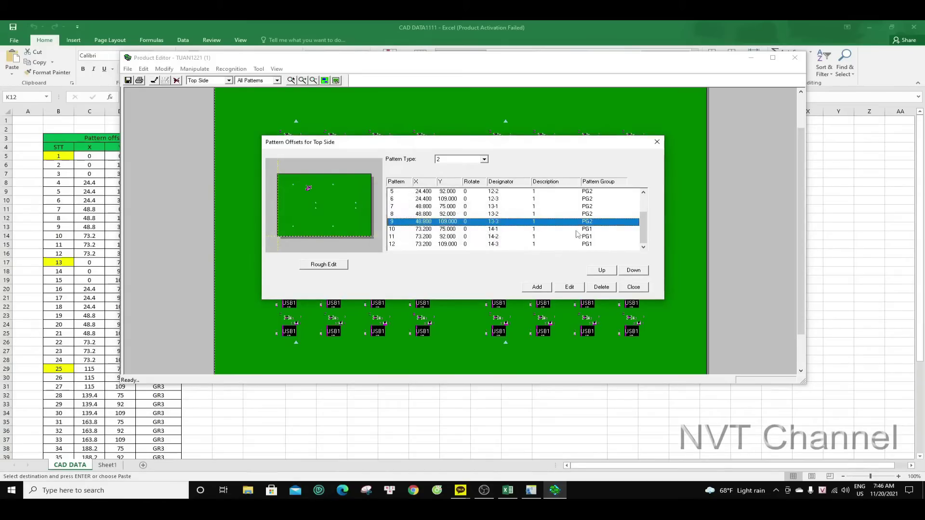
Assign patterns 10, 11 and 12 of pattern type 2 to pattern group PG2
right_click(590, 229)
click(621, 236)
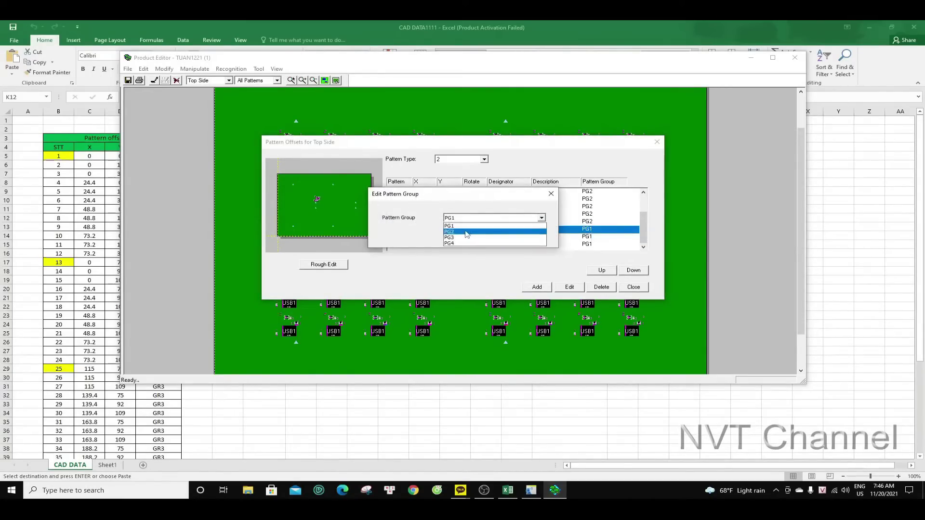
click(488, 234)
right_click(597, 236)
click(626, 243)
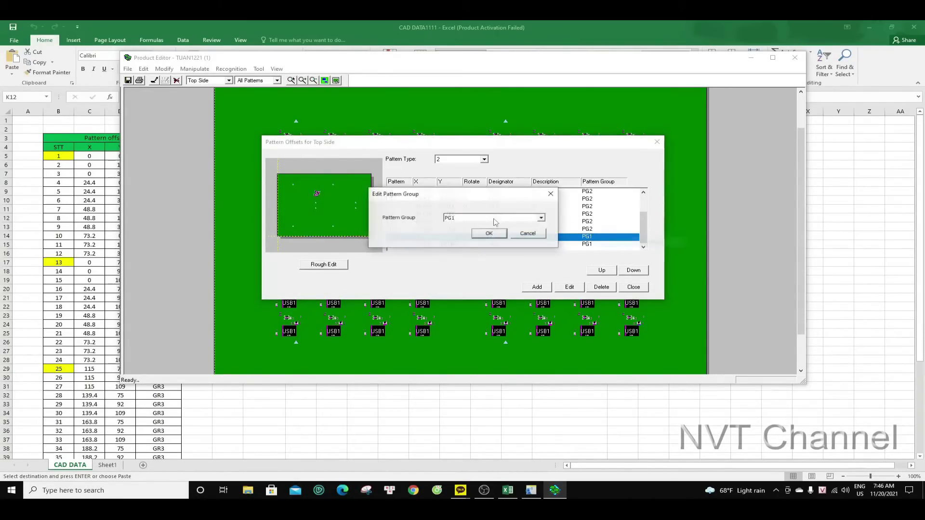
click(484, 218)
click(489, 234)
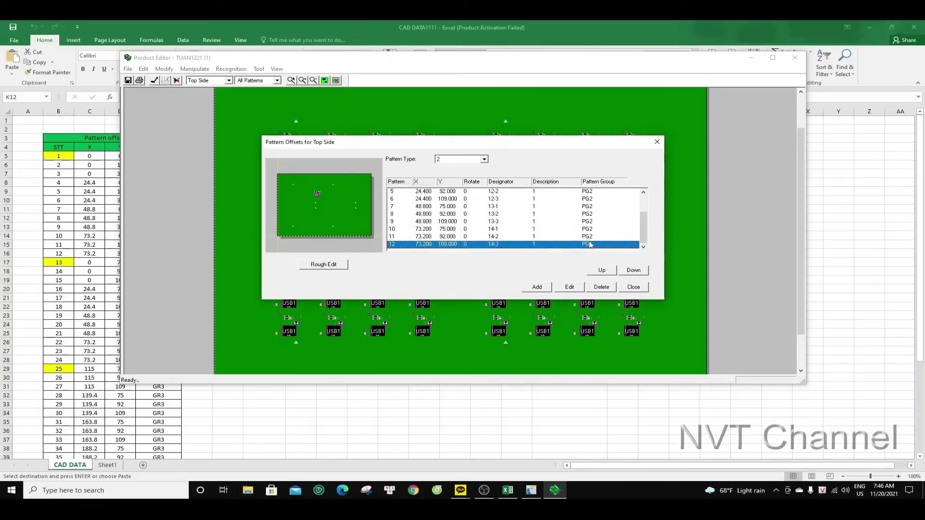
right_click(590, 244)
click(621, 248)
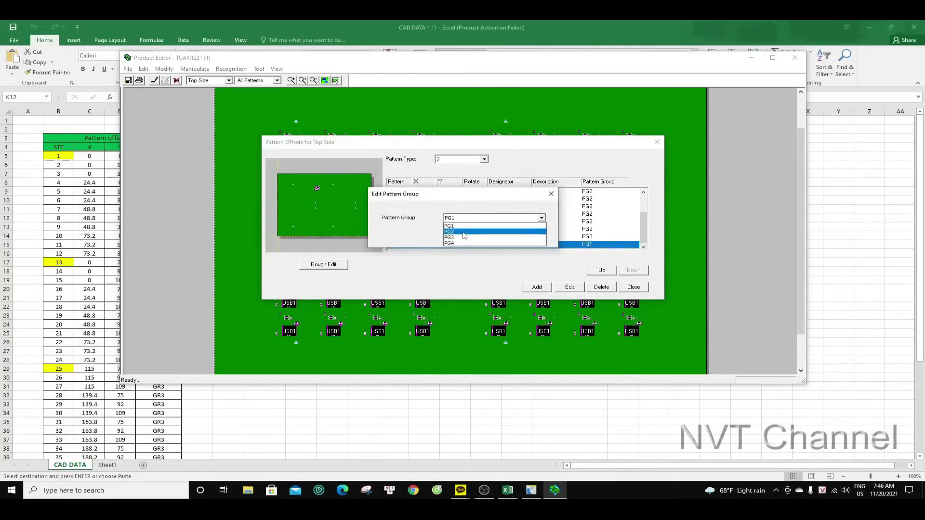
click(463, 232)
click(488, 234)
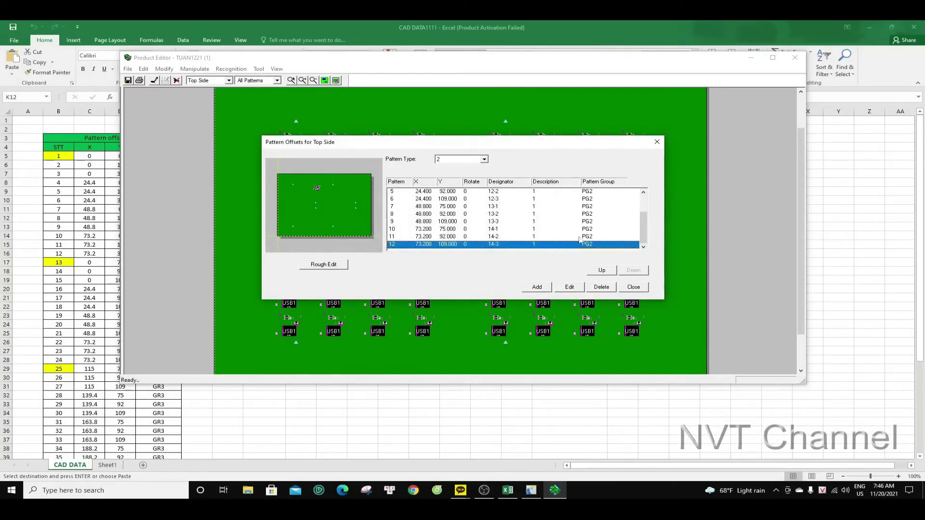
Show the offsets of pattern type 3 and assign its patterns 1 and 2 to pattern group PG3
click(485, 160)
click(445, 180)
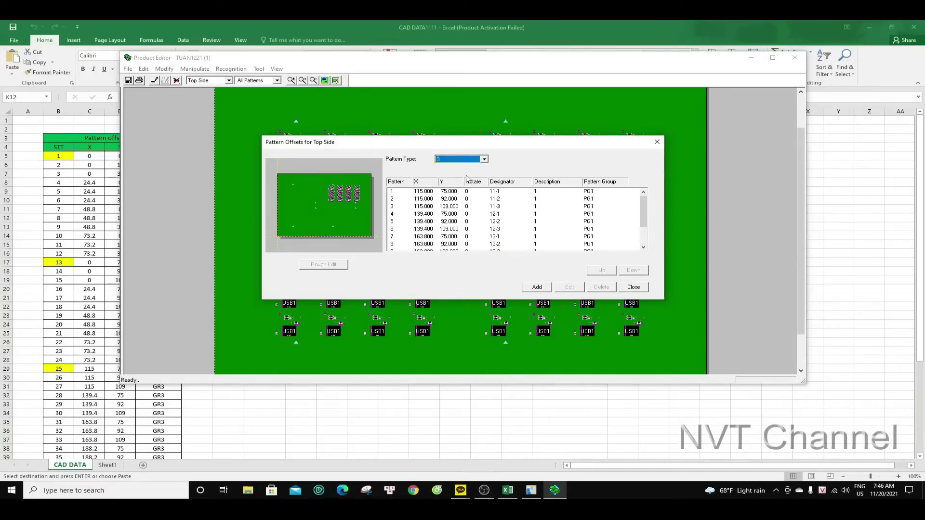
click(598, 192)
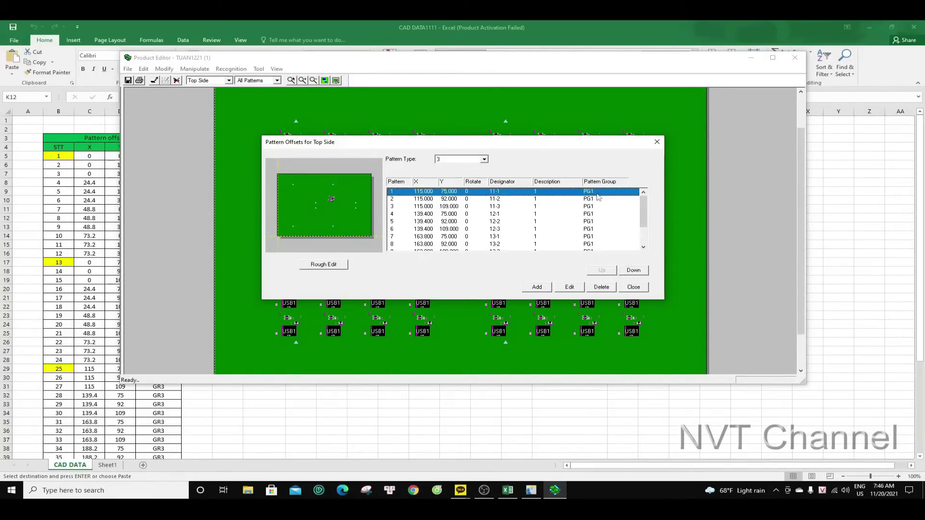
right_click(597, 193)
click(626, 198)
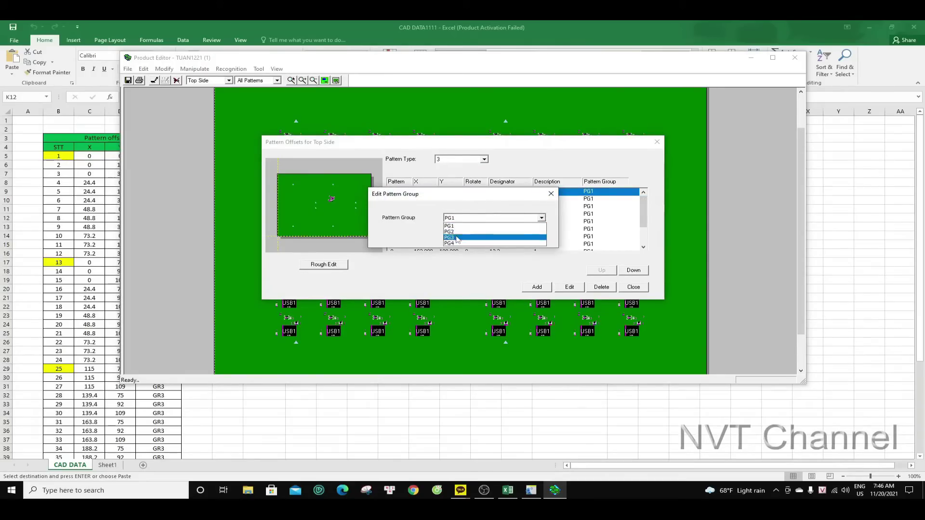
click(504, 238)
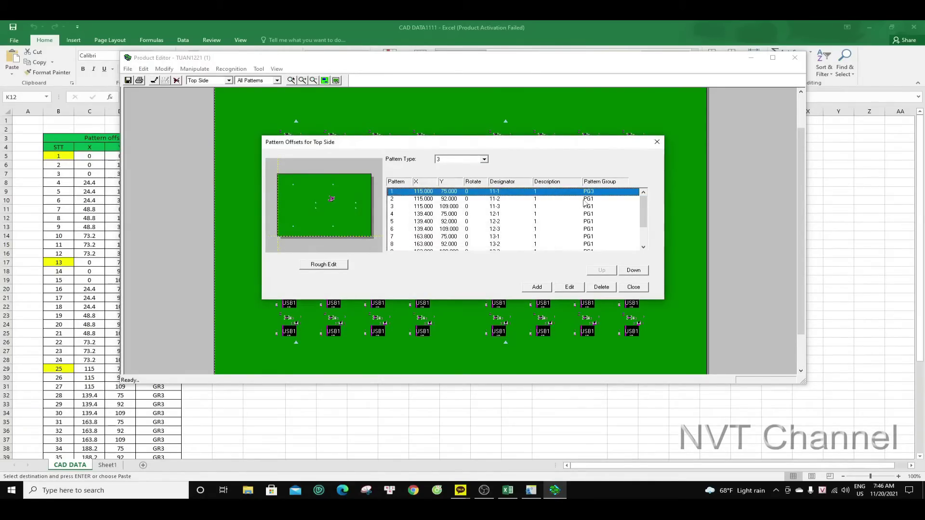
click(584, 198)
right_click(585, 199)
click(610, 205)
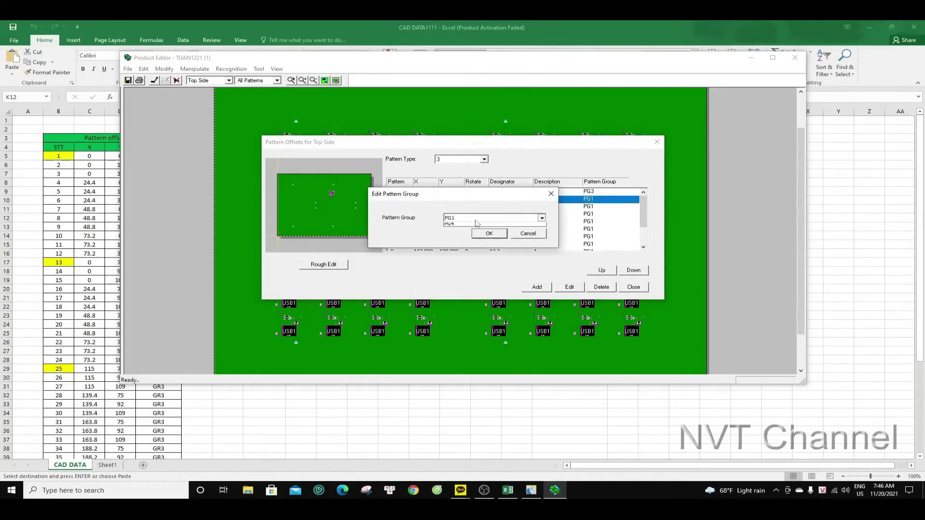
click(482, 236)
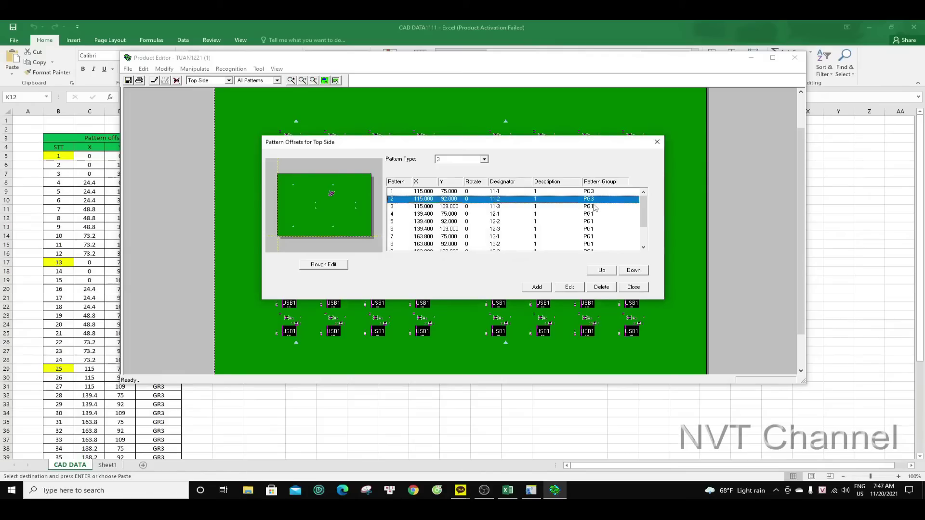
Assign patterns 3 and 4 of pattern type 3 to pattern group PG3
click(587, 206)
right_click(587, 207)
click(609, 211)
click(472, 218)
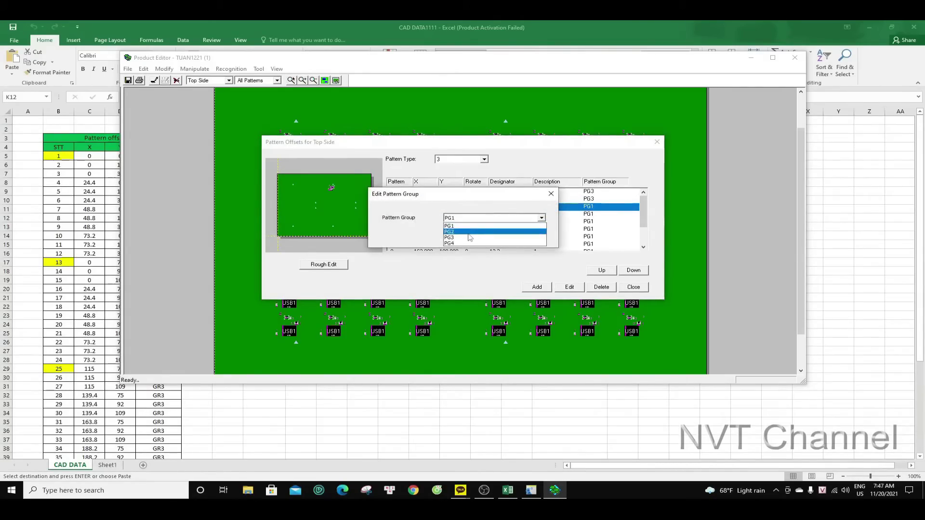
click(487, 234)
click(598, 214)
right_click(599, 214)
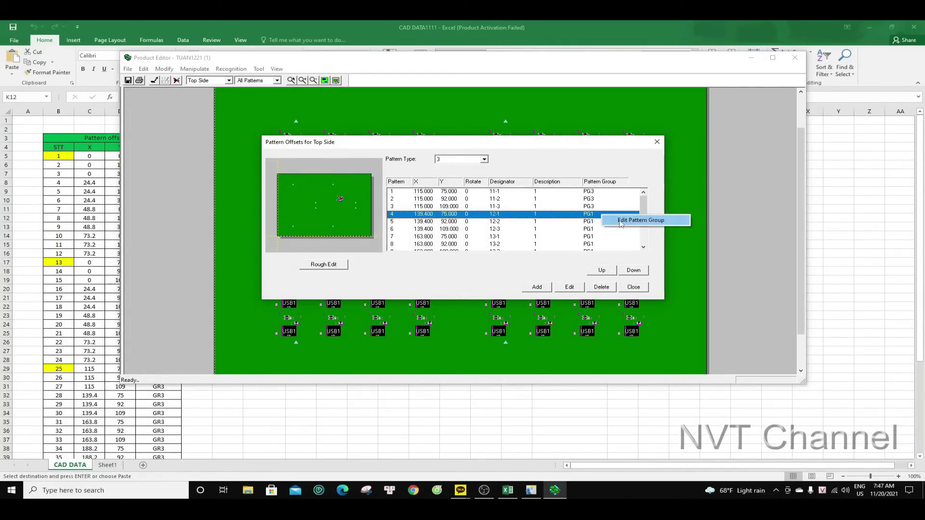
click(626, 219)
click(474, 235)
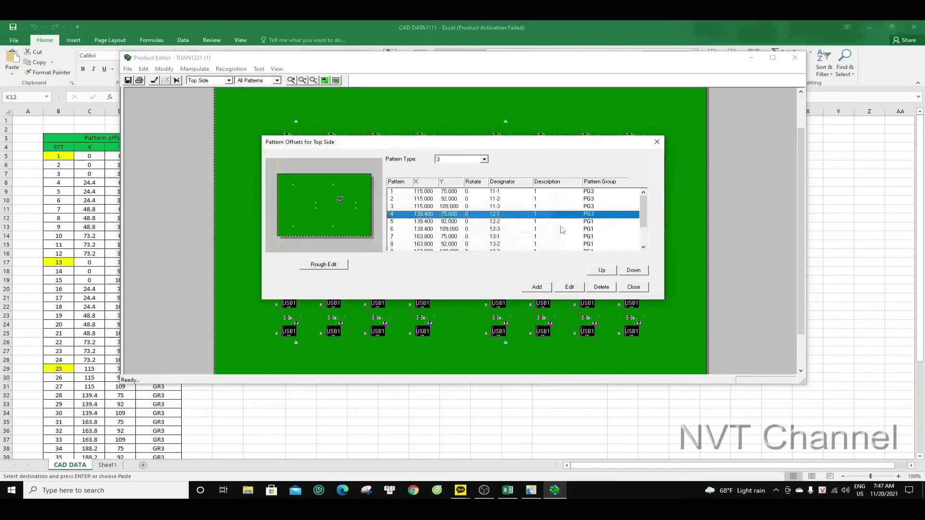
Assign patterns 5 and 6 of pattern type 3 to pattern group PG3
click(593, 221)
right_click(593, 222)
click(621, 229)
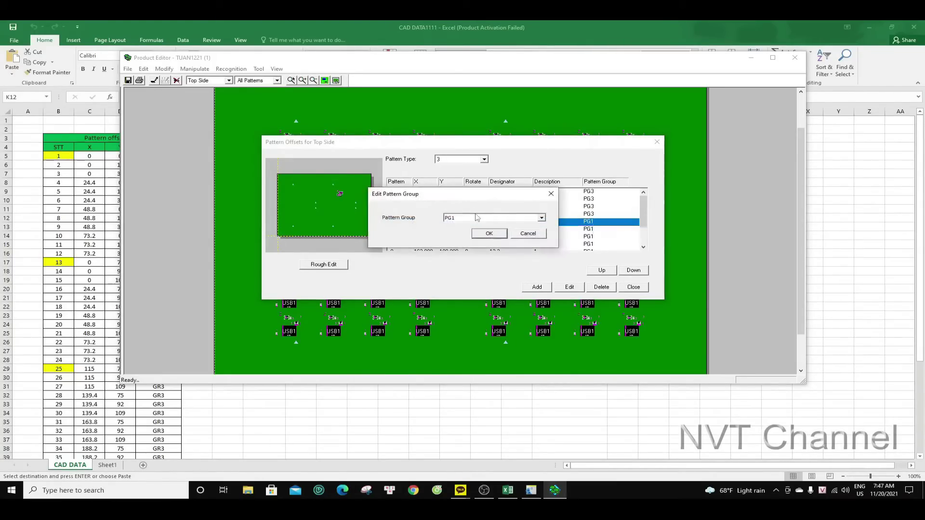
click(485, 235)
click(590, 229)
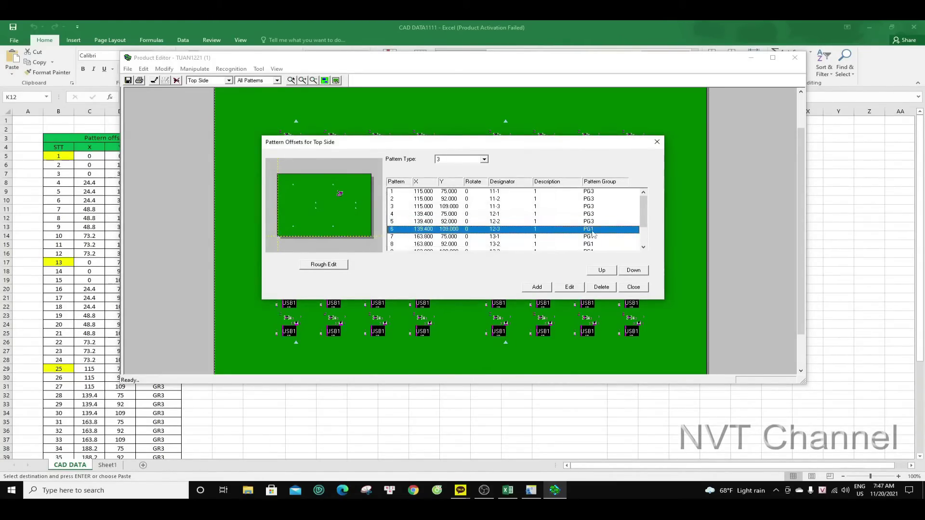
right_click(596, 230)
click(602, 236)
click(541, 218)
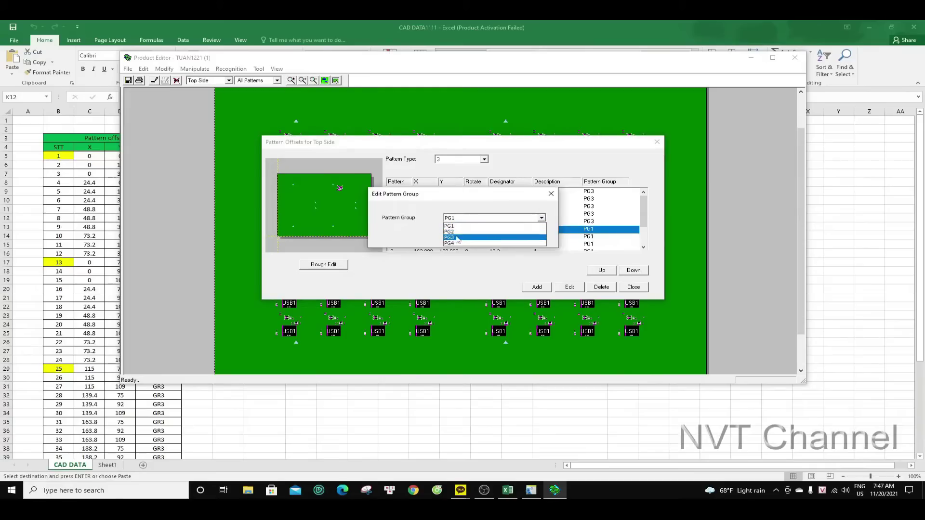
click(489, 233)
Assign patterns 7 and 8 of pattern type 3 to pattern group PG3
click(589, 237)
right_click(596, 237)
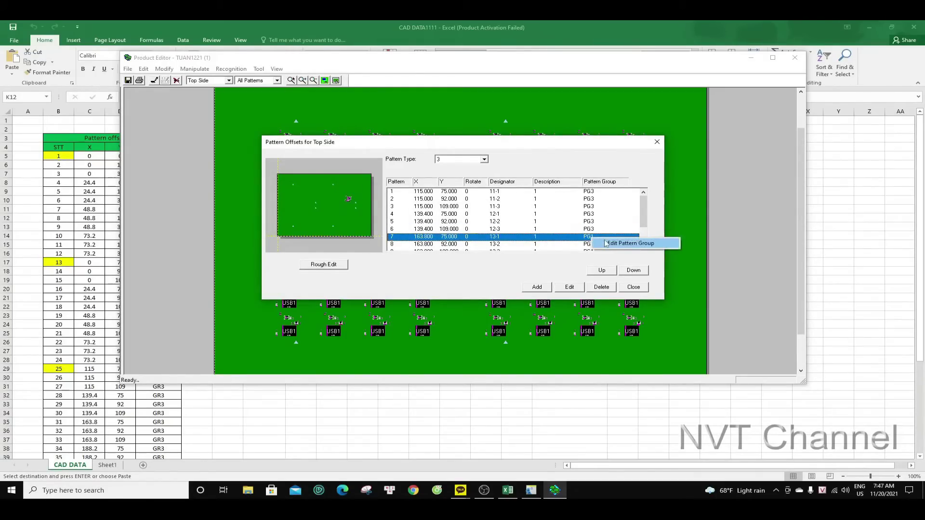
click(608, 243)
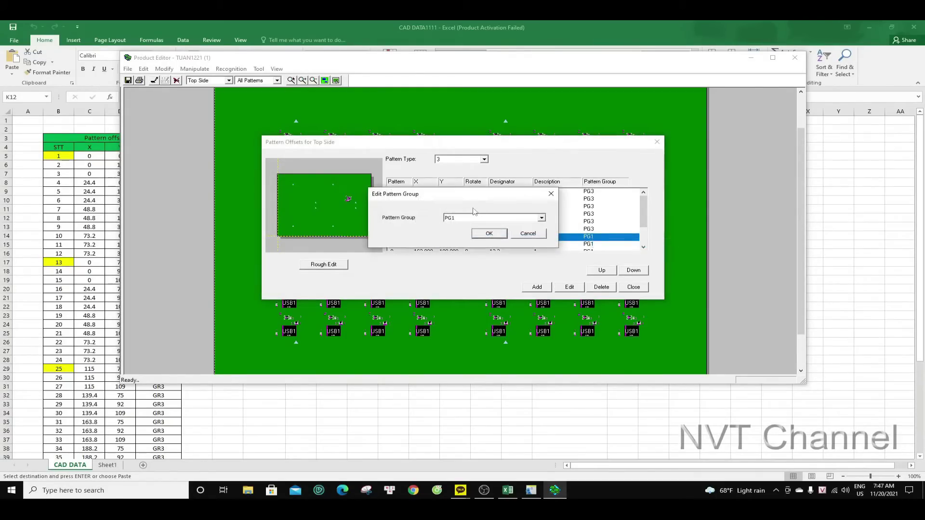
click(488, 233)
click(590, 244)
right_click(595, 244)
click(608, 251)
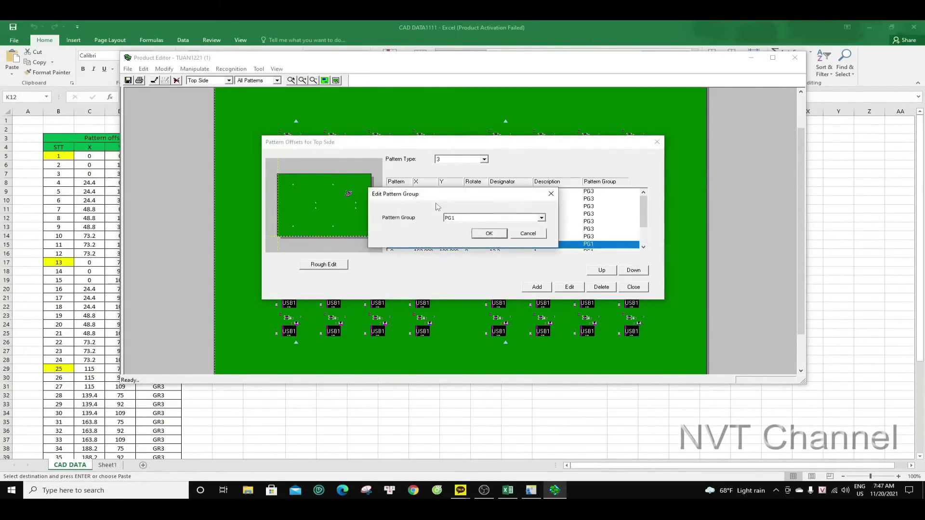
click(489, 233)
Assign patterns 9 and 10 of pattern type 3 to pattern group PG3
scroll(590, 231, down, 2)
click(589, 221)
right_click(588, 222)
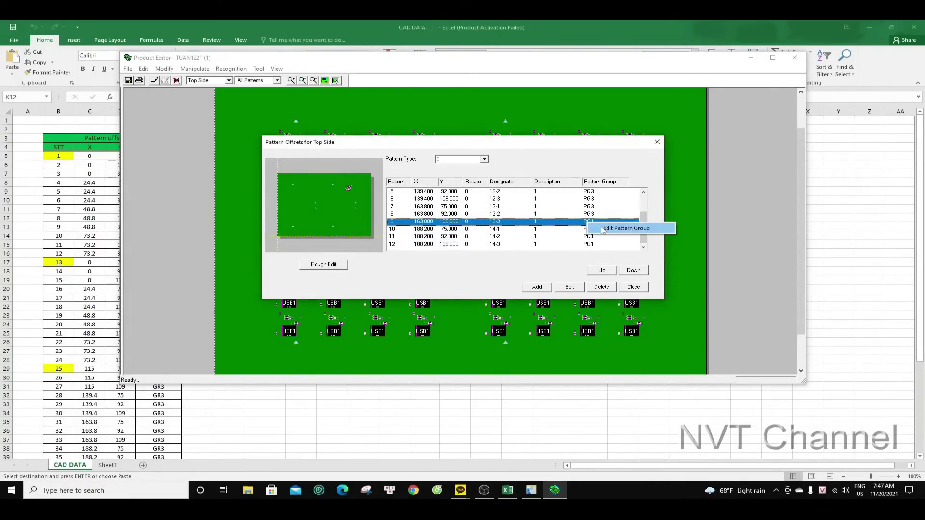
click(603, 228)
click(482, 218)
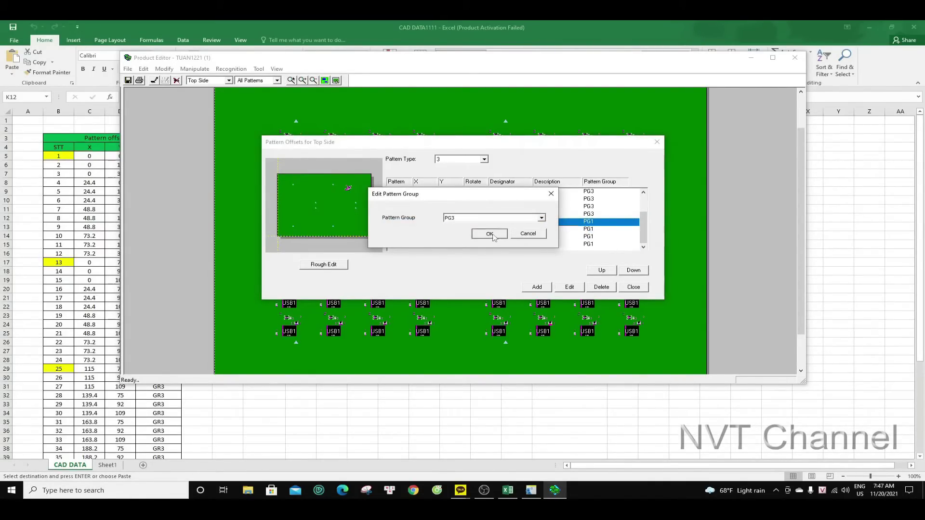
click(489, 234)
click(588, 229)
right_click(589, 229)
click(612, 235)
click(481, 217)
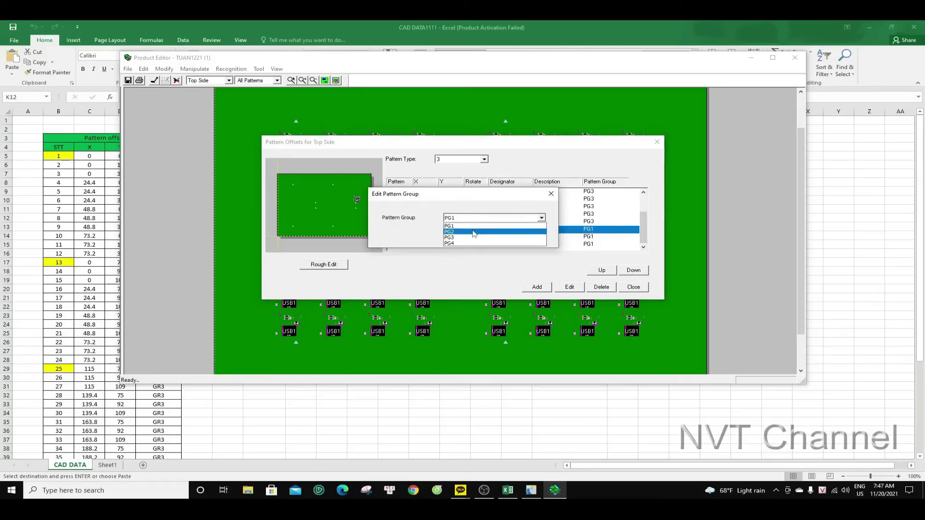
click(489, 233)
Assign patterns 11 and 12 of pattern type 3 to pattern group PG3
click(588, 236)
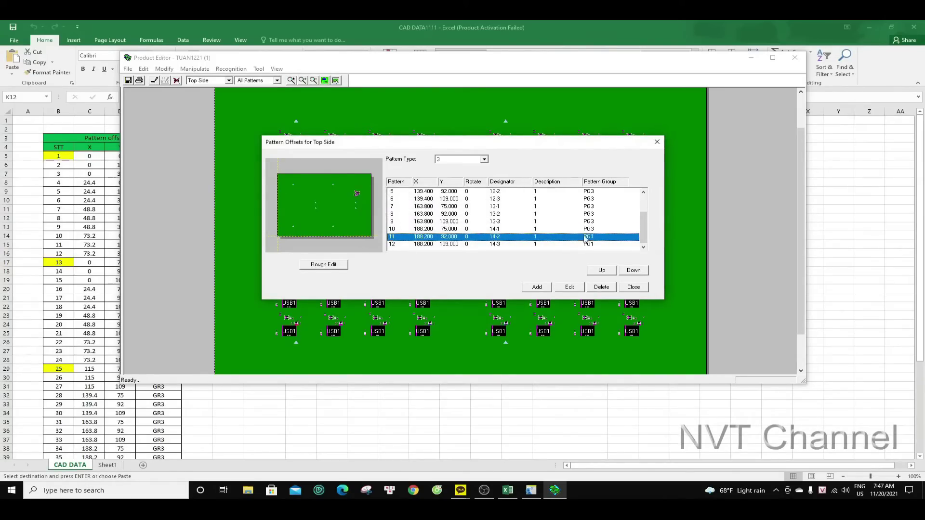
right_click(589, 236)
click(614, 242)
click(491, 218)
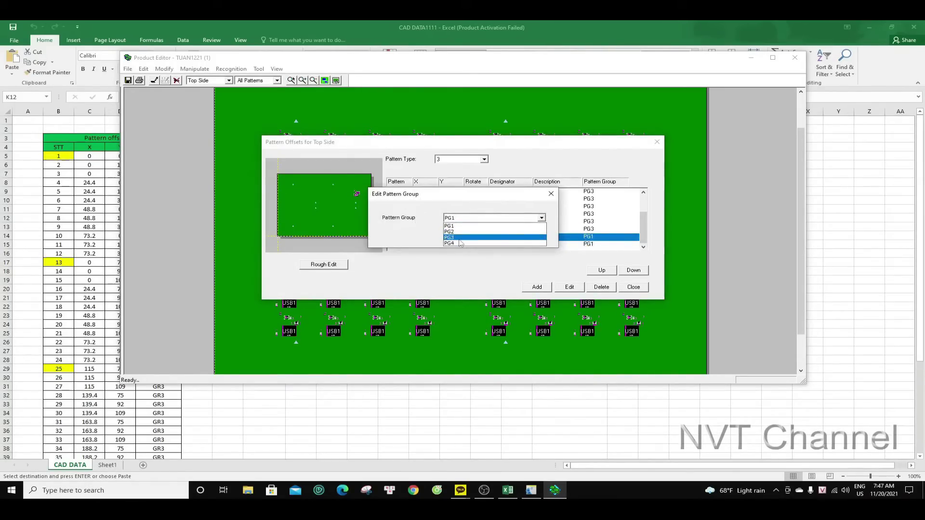
click(453, 238)
click(489, 233)
click(589, 244)
right_click(588, 244)
click(614, 249)
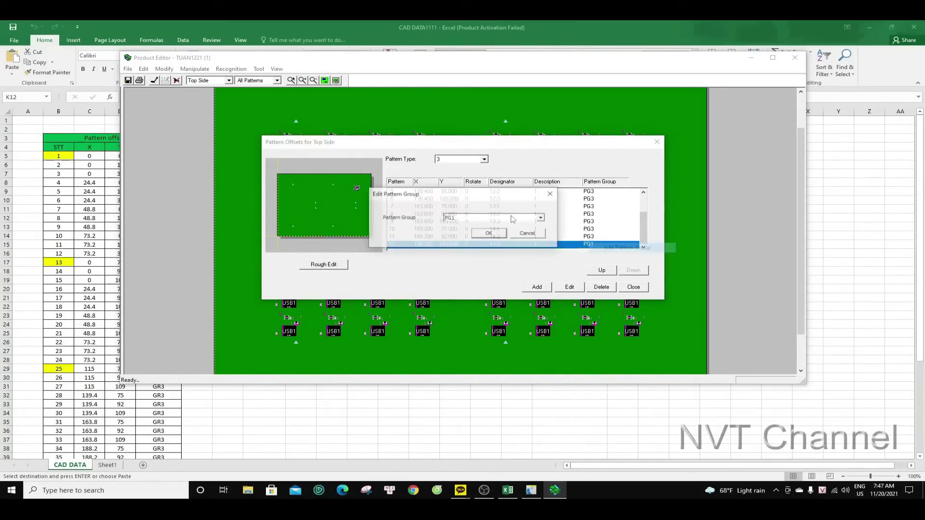
click(491, 217)
click(453, 237)
click(489, 233)
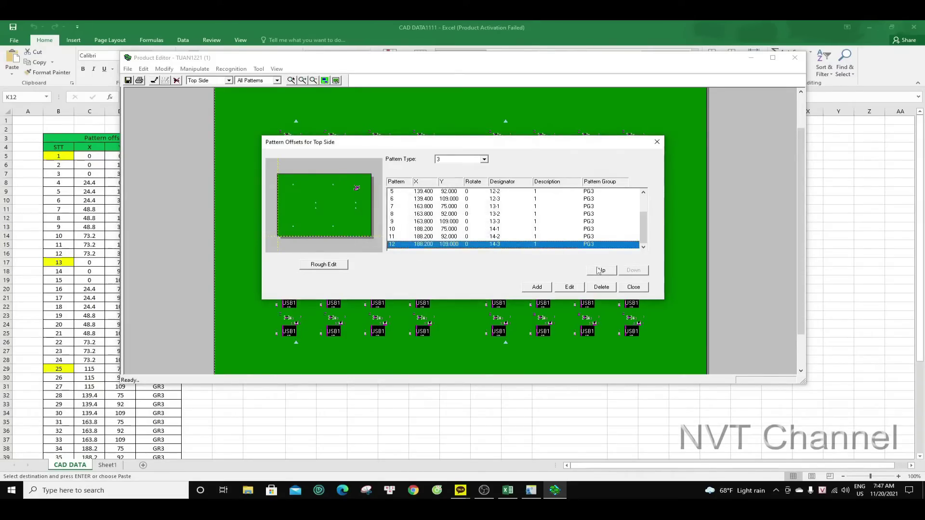
Switch to pattern type 4 and assign its patterns 1 and 2 to pattern group PG4
click(484, 159)
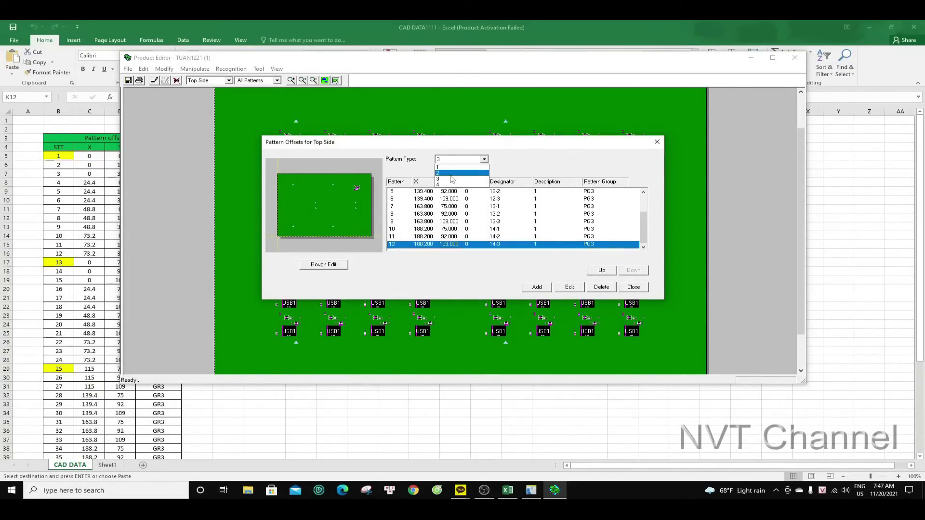
click(458, 183)
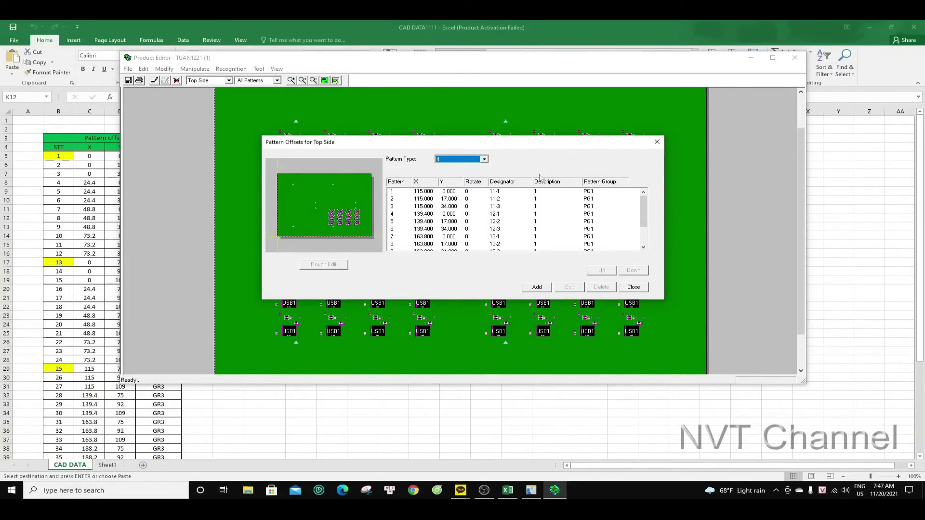
click(595, 191)
right_click(595, 192)
click(622, 197)
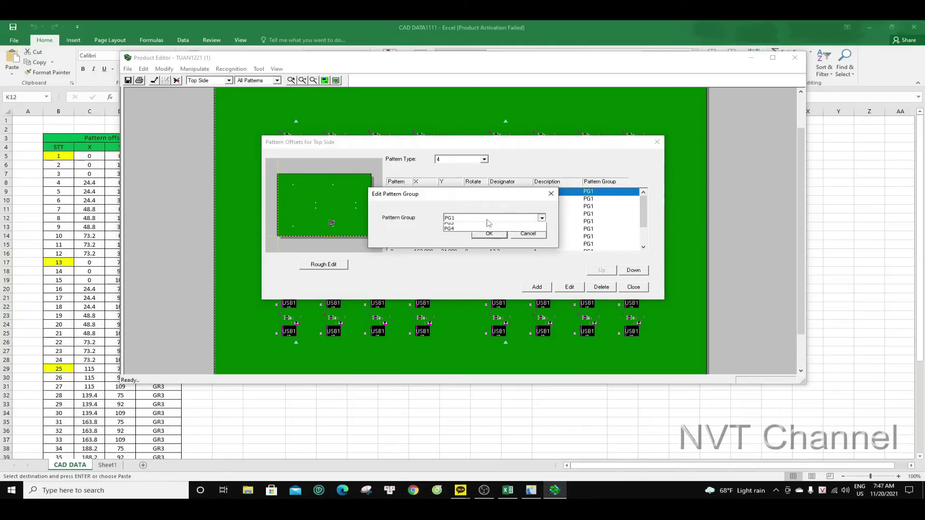
click(489, 233)
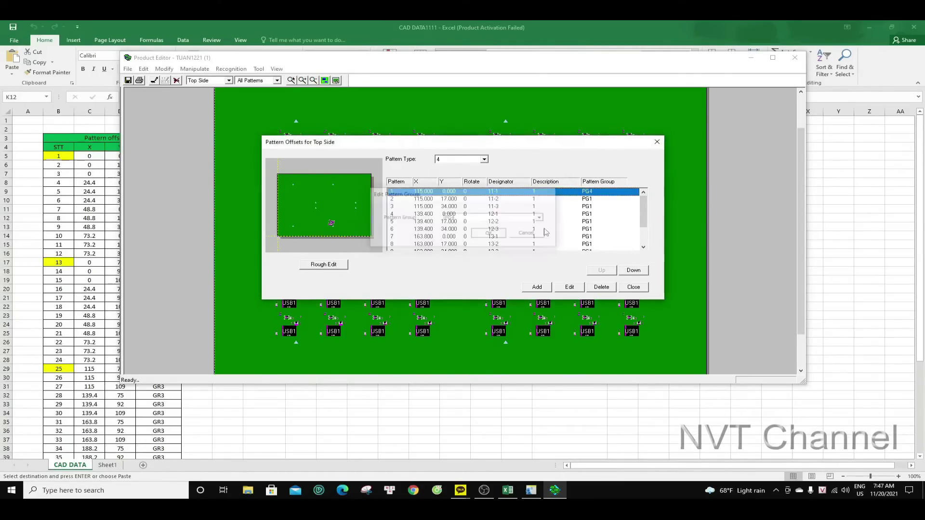
click(595, 199)
right_click(595, 199)
click(626, 205)
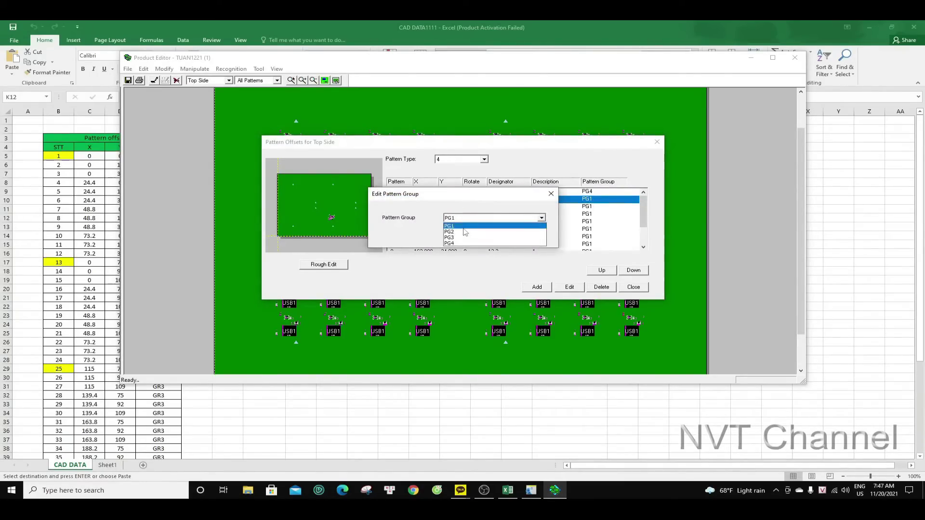
click(487, 234)
Assign patterns 3 and 4 of pattern type 4 to pattern group PG4
click(595, 206)
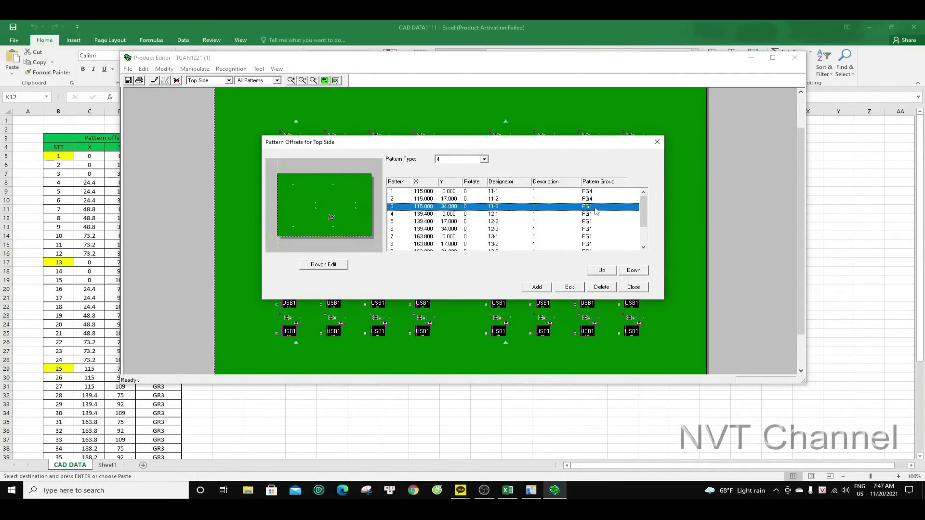
right_click(597, 206)
click(626, 213)
click(540, 218)
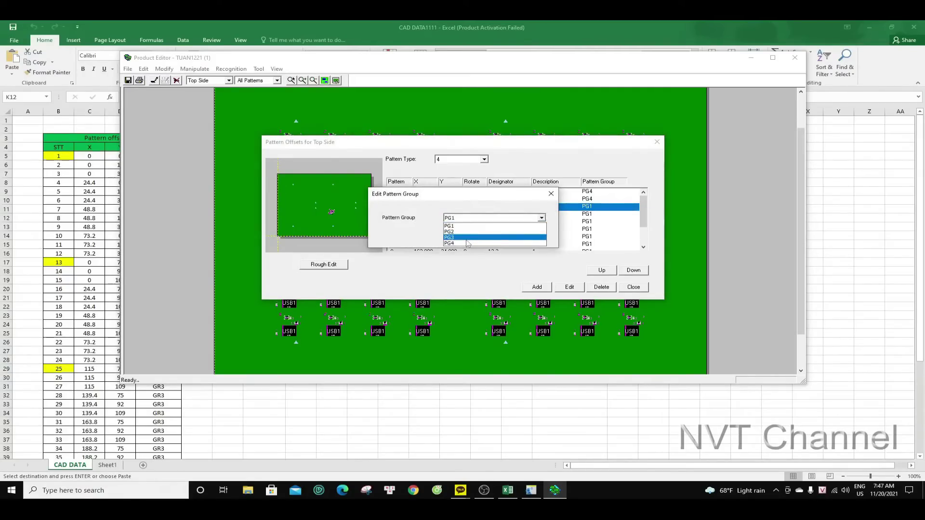
click(536, 239)
click(489, 233)
click(595, 213)
right_click(597, 213)
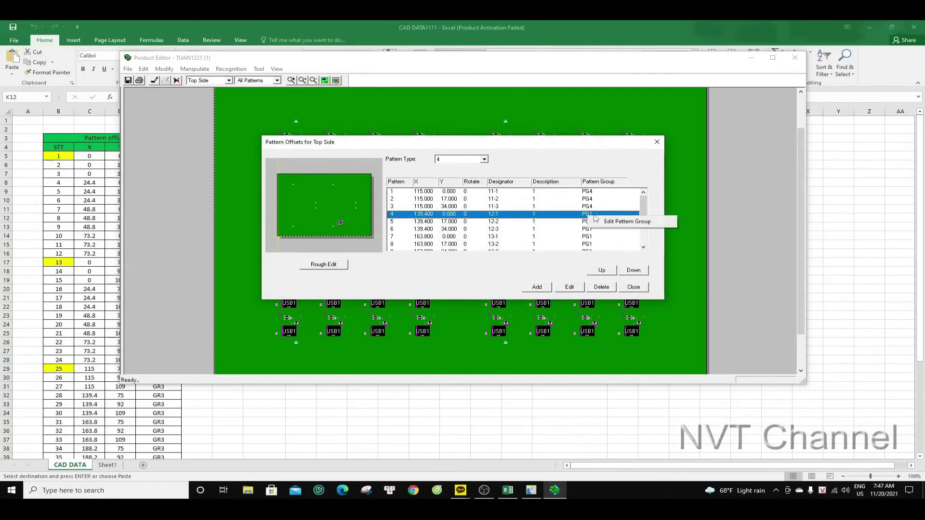
click(627, 220)
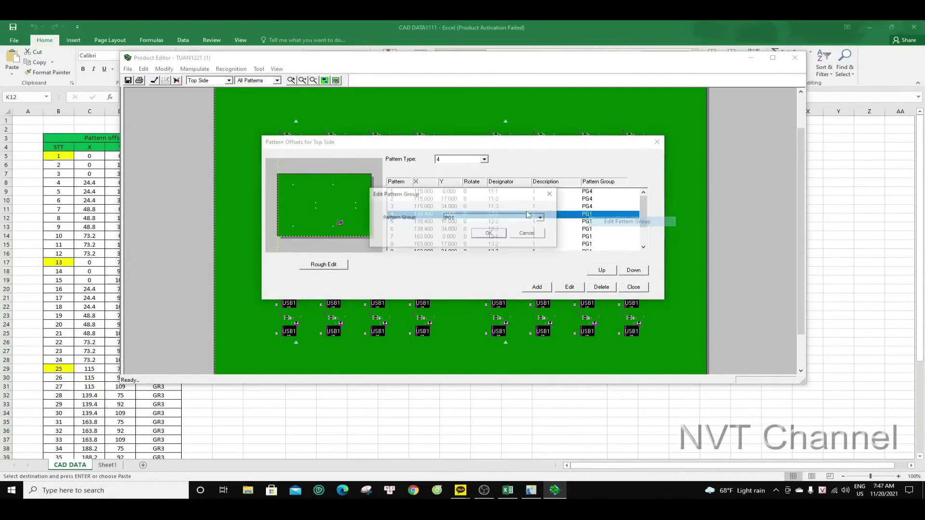
click(488, 233)
Assign patterns 5 and 6 of pattern type 4 to pattern group PG4
click(595, 221)
right_click(598, 221)
click(626, 228)
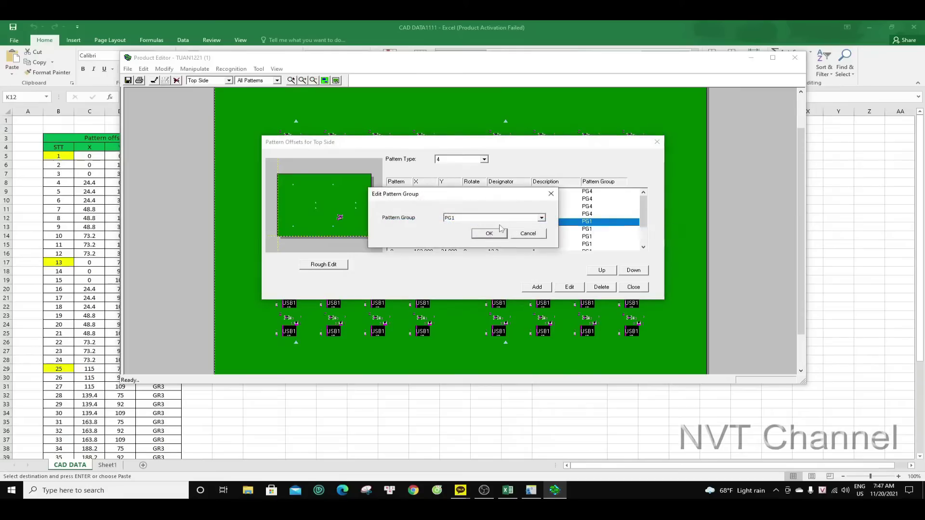
click(489, 233)
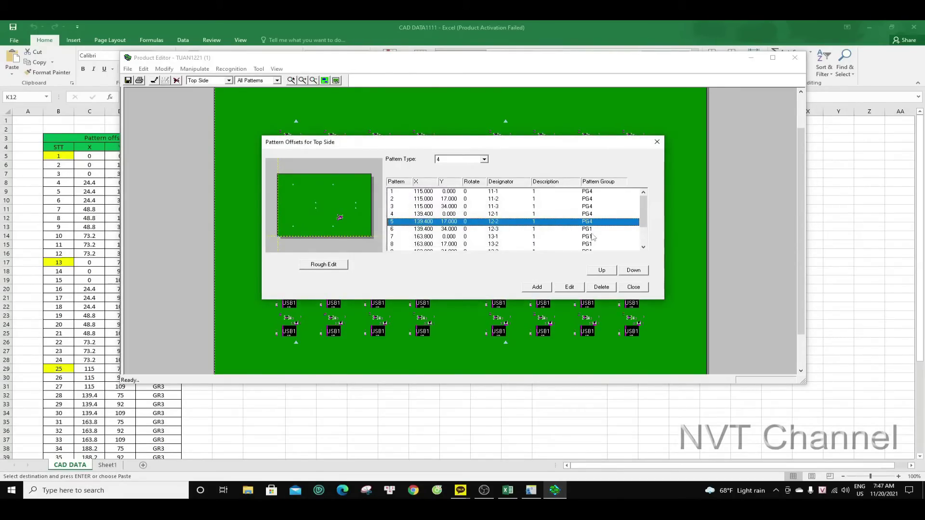
click(595, 228)
right_click(598, 229)
click(626, 236)
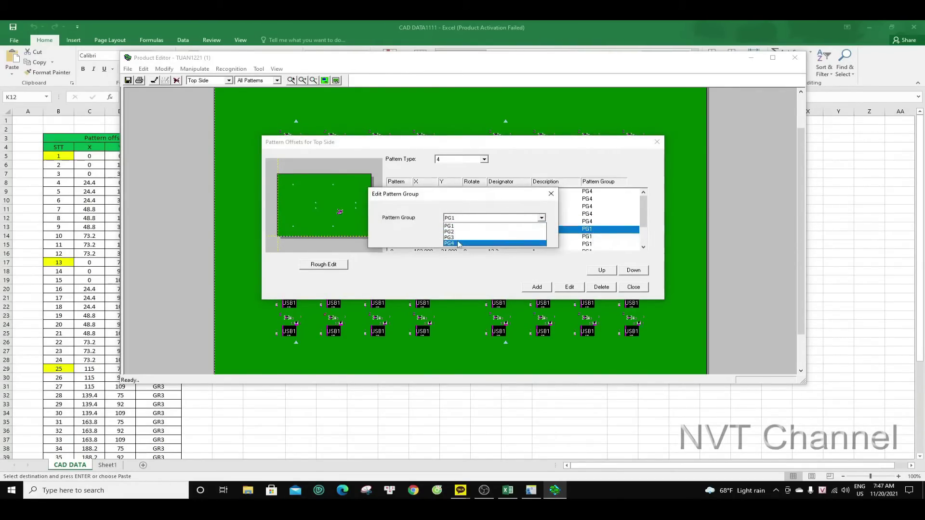
click(489, 233)
Assign patterns 7 and 8 of pattern type 4 to pattern group PG4
click(595, 237)
right_click(597, 236)
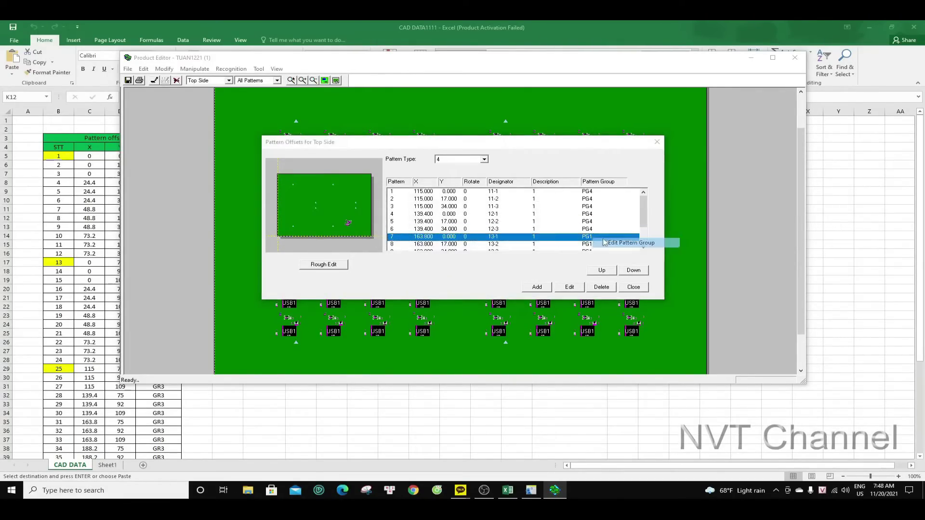
click(626, 244)
click(467, 217)
click(487, 233)
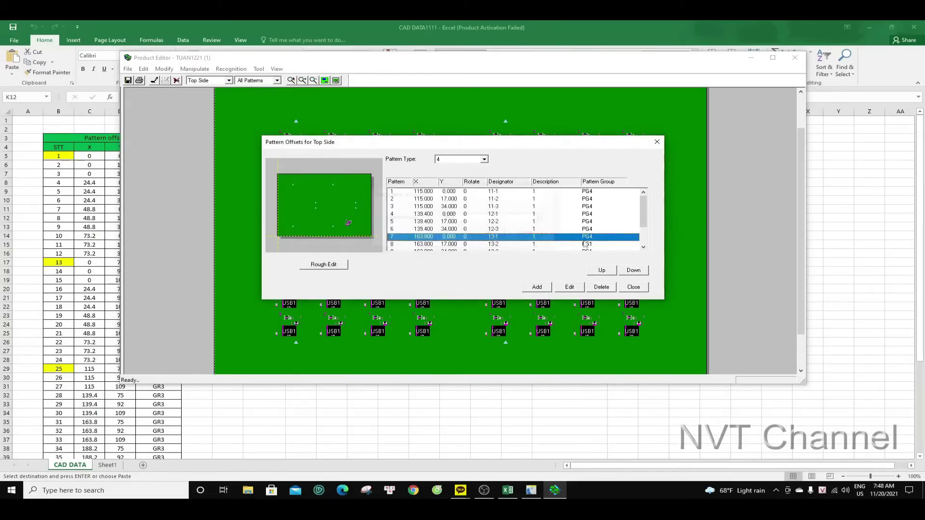
click(590, 245)
right_click(590, 244)
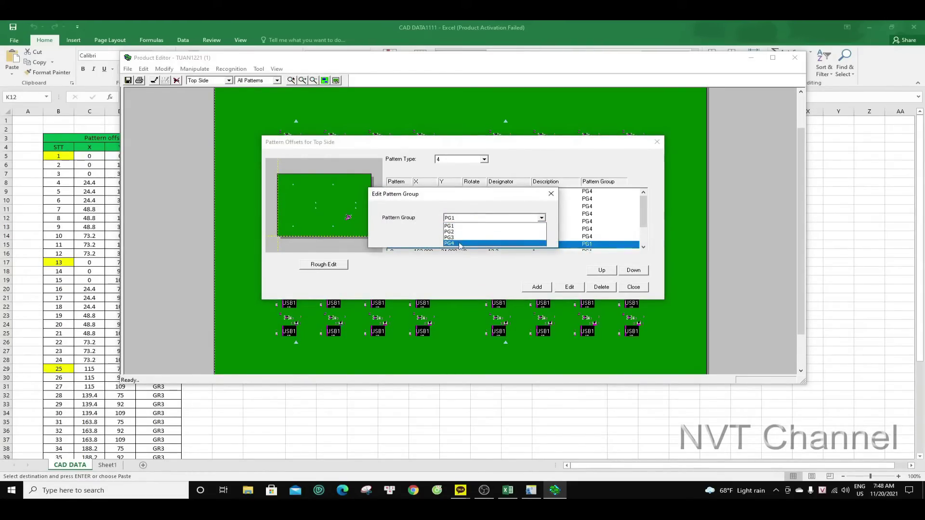
click(489, 234)
Assign patterns 9 and 10 of pattern type 4 to pattern group PG4
scroll(604, 240, down, 2)
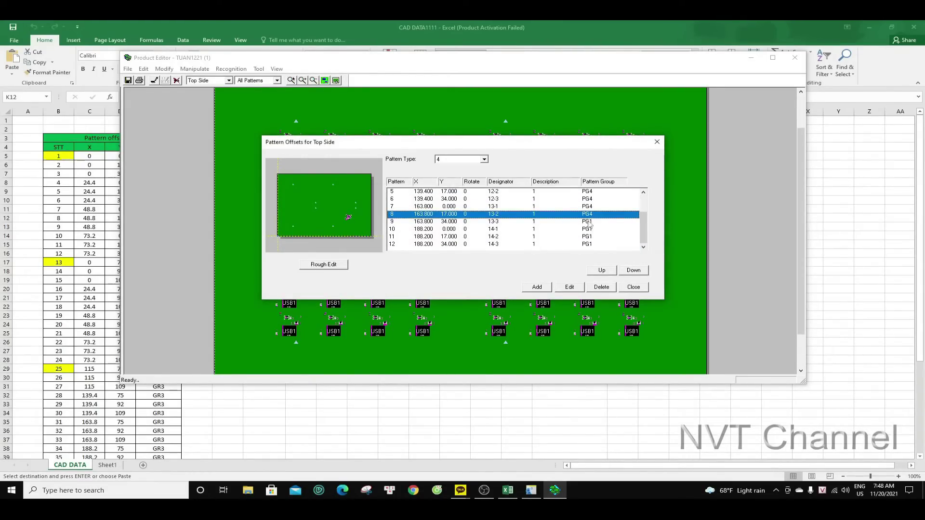
double_click(590, 221)
click(541, 218)
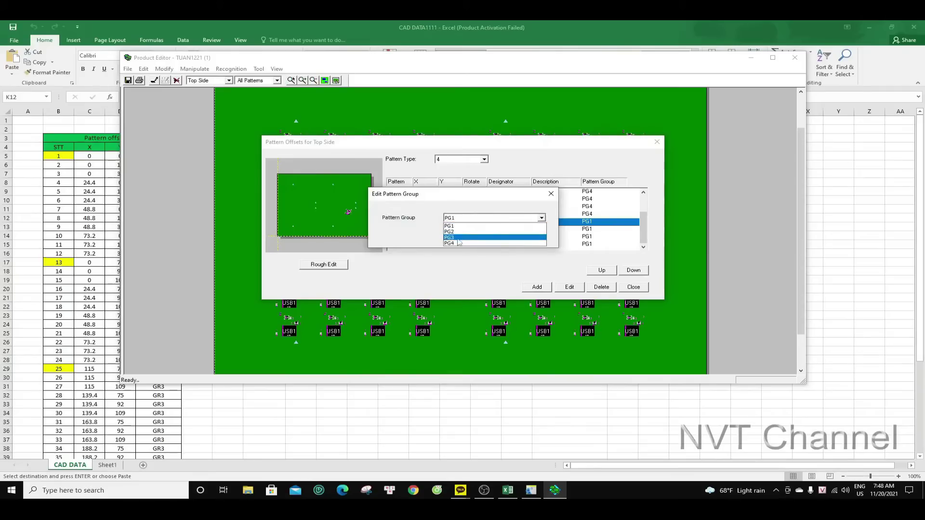
click(459, 242)
click(488, 233)
click(589, 231)
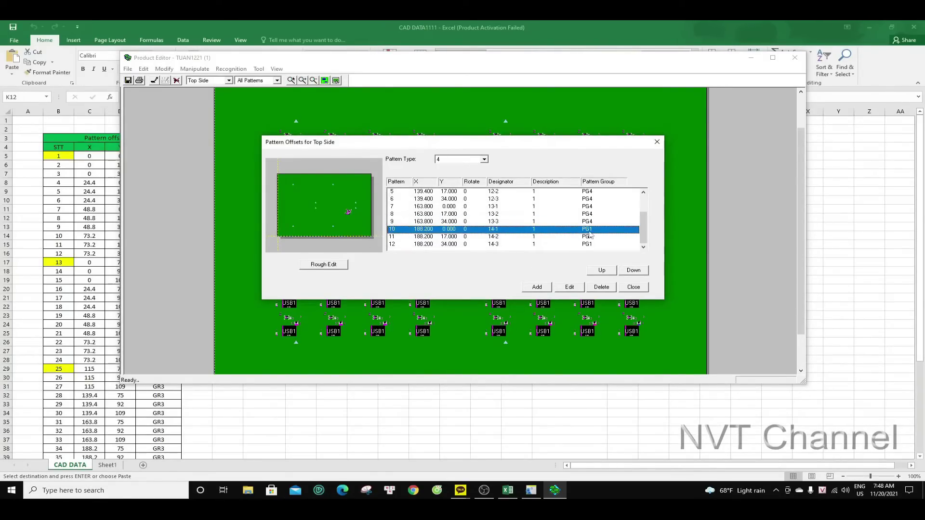
right_click(590, 233)
click(609, 236)
click(541, 218)
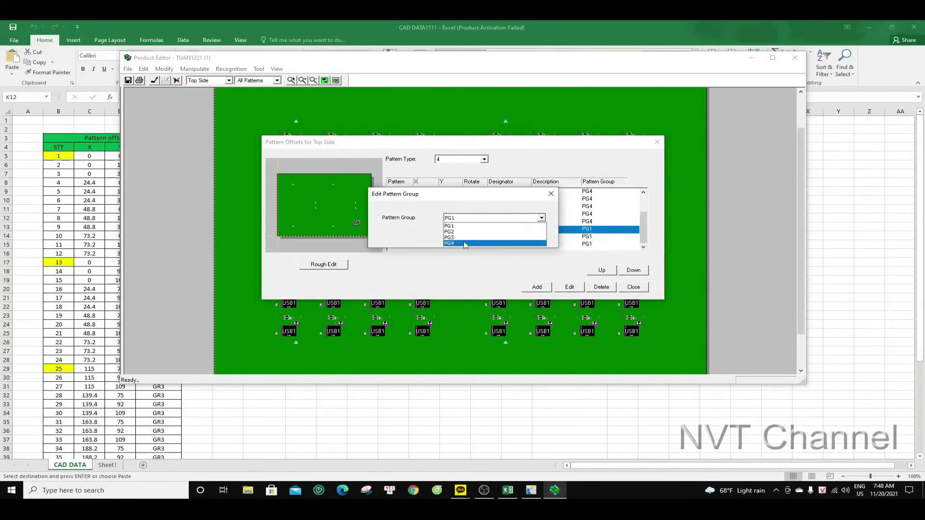
click(465, 244)
click(487, 233)
Assign patterns 11 and 12 of pattern type 4 to pattern group PG4
click(587, 237)
right_click(587, 238)
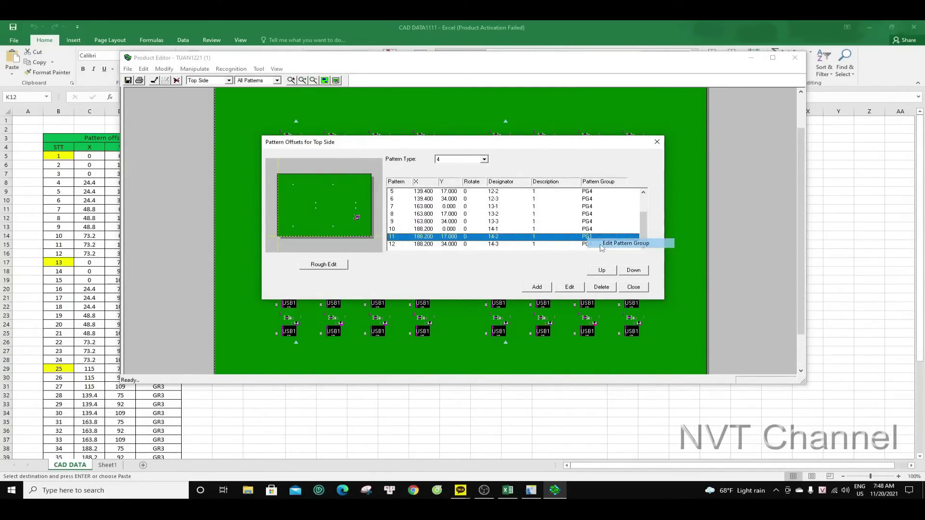
click(603, 243)
click(541, 217)
click(476, 243)
click(487, 233)
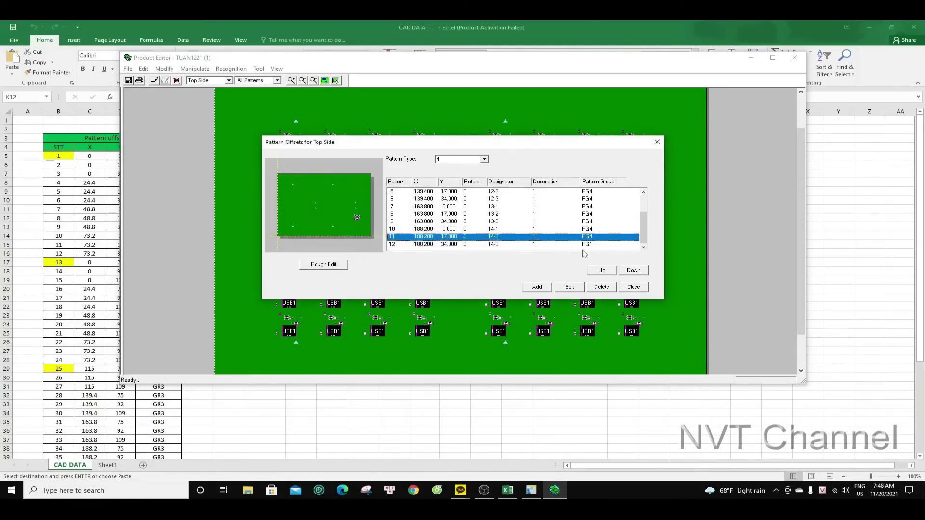
click(585, 244)
right_click(587, 244)
click(606, 248)
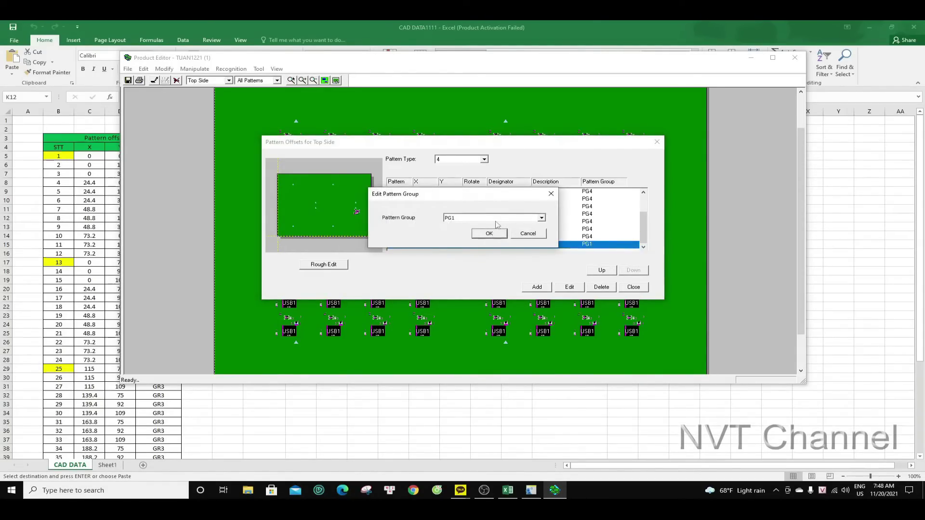
click(542, 218)
click(476, 243)
click(487, 233)
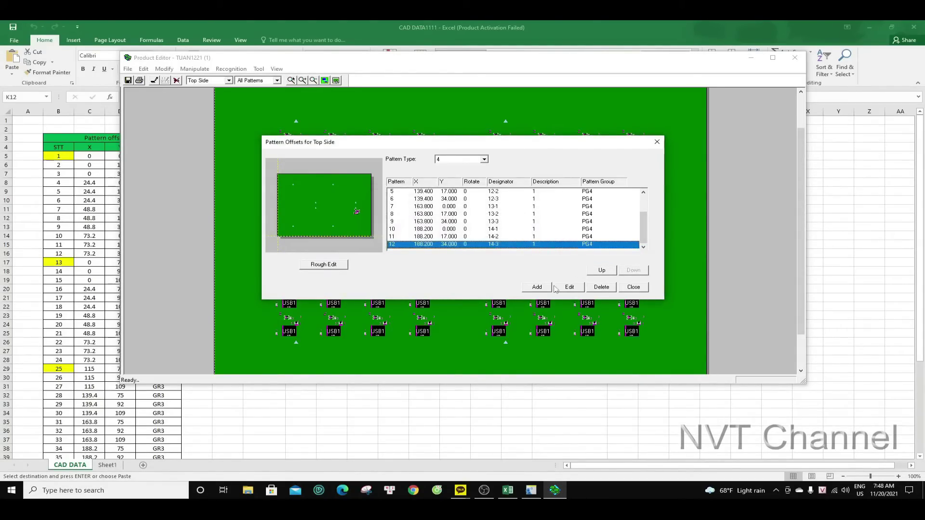
Review the pattern group assignments of pattern types 1, 2, 3 and 4 in turn
click(484, 159)
click(452, 173)
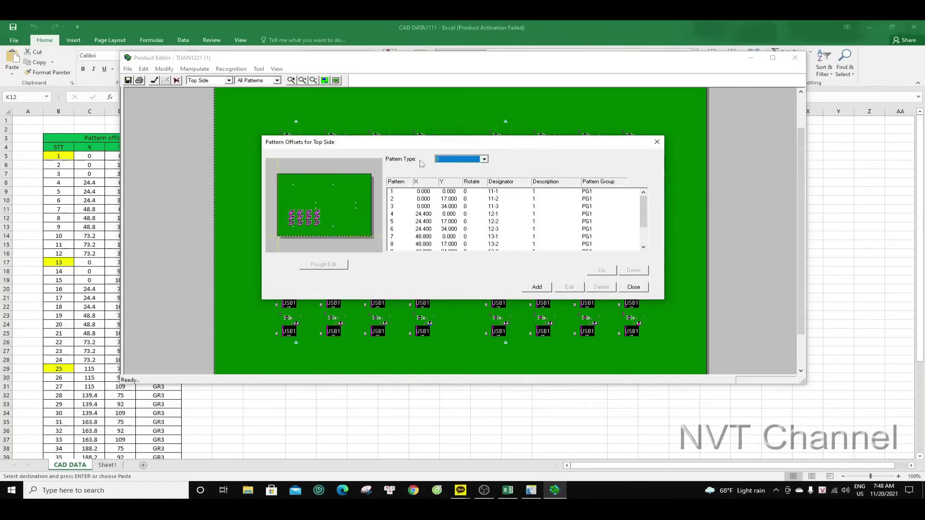
click(484, 160)
click(452, 179)
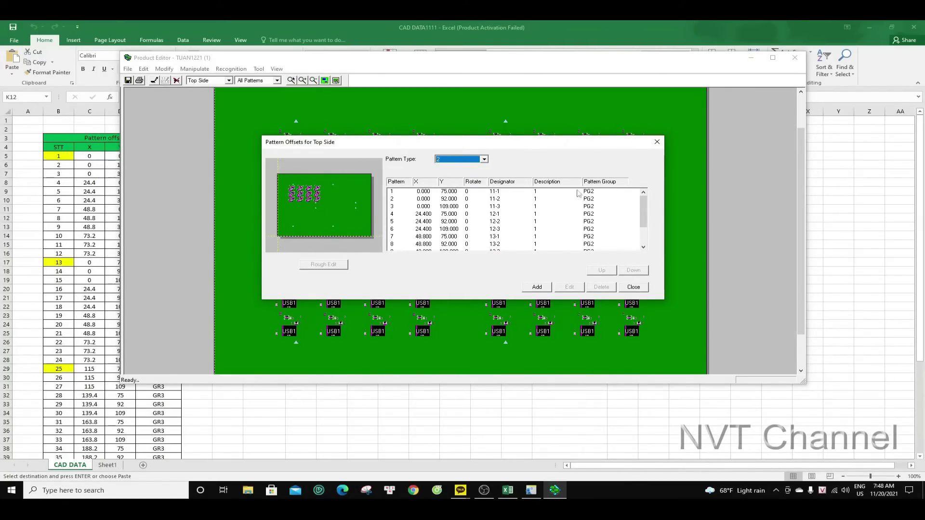
click(597, 191)
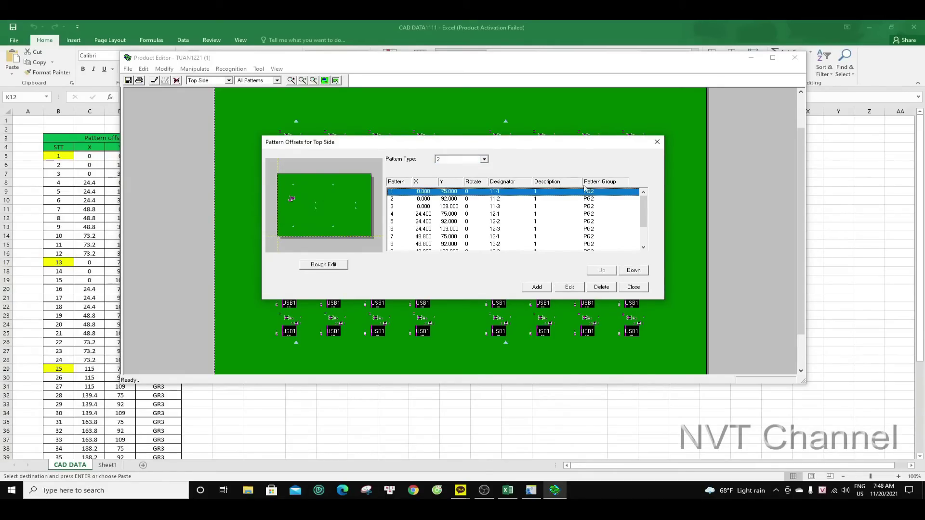
click(484, 159)
click(461, 182)
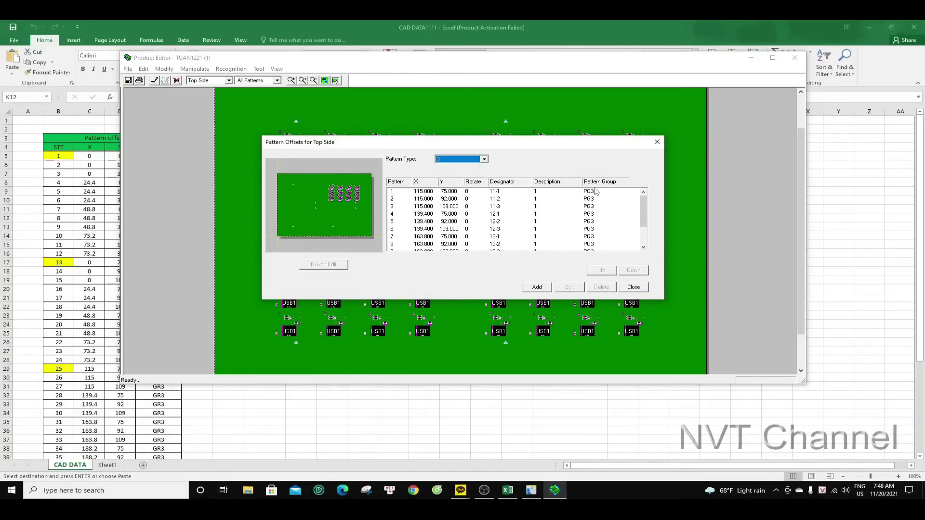
click(483, 159)
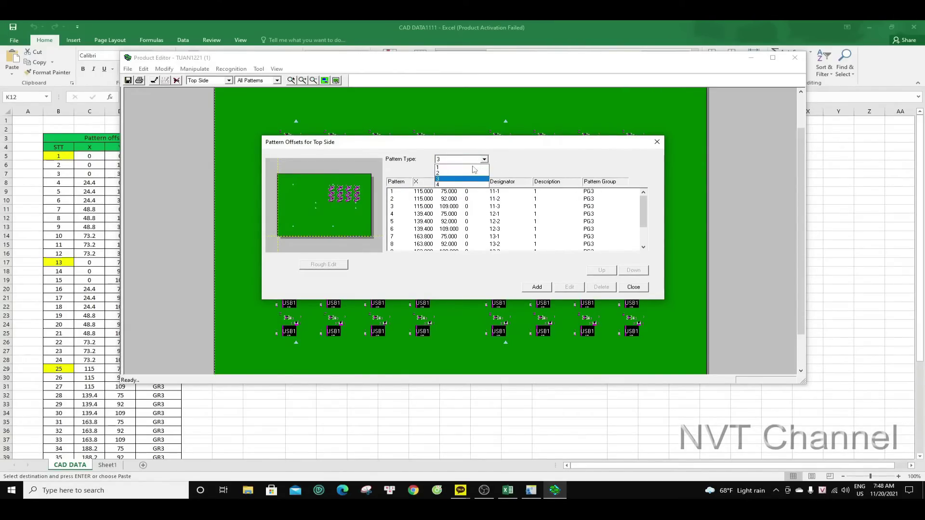
click(461, 190)
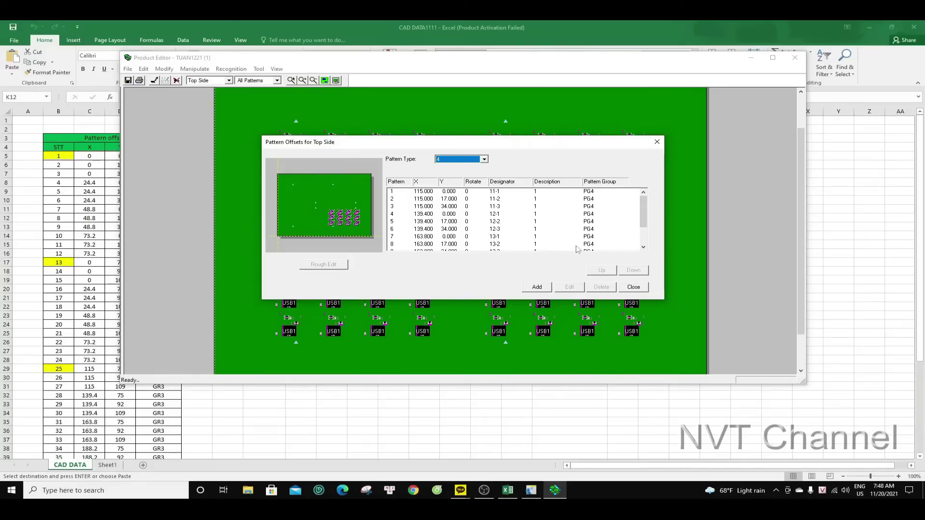
Close the top-side pattern offsets and minimize the CAD DATA1111 workbook behind the editor
click(634, 288)
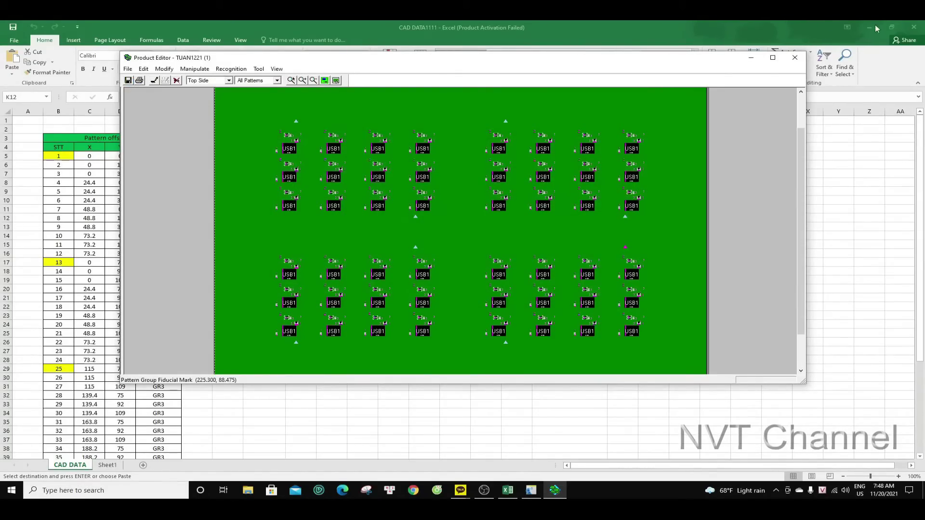
click(871, 42)
click(881, 27)
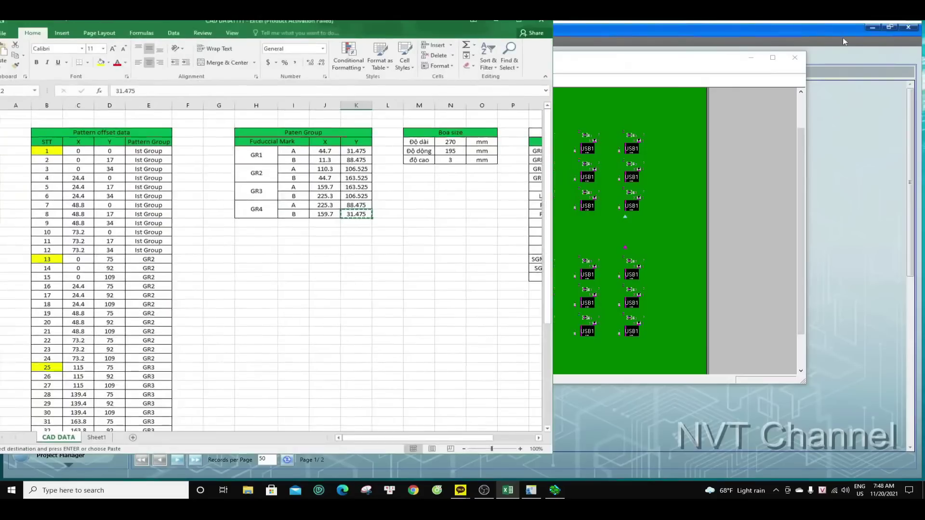
Close the TUAN1221 product editor and show the projects of virtual line TUAN in Project Manager
click(501, 27)
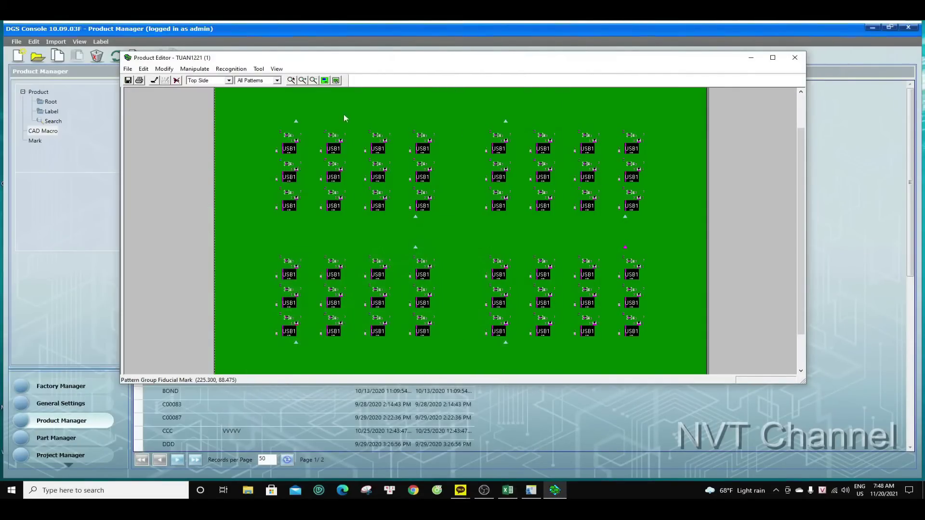
click(794, 58)
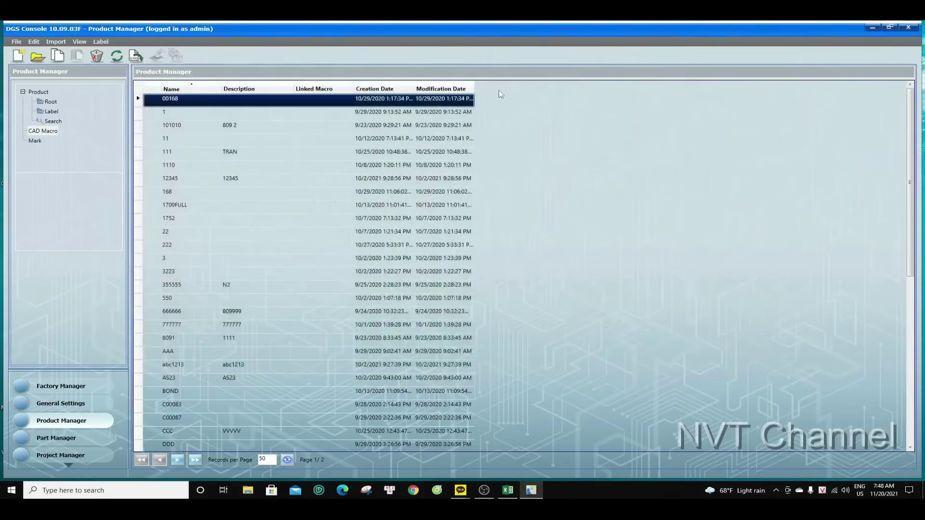
click(65, 456)
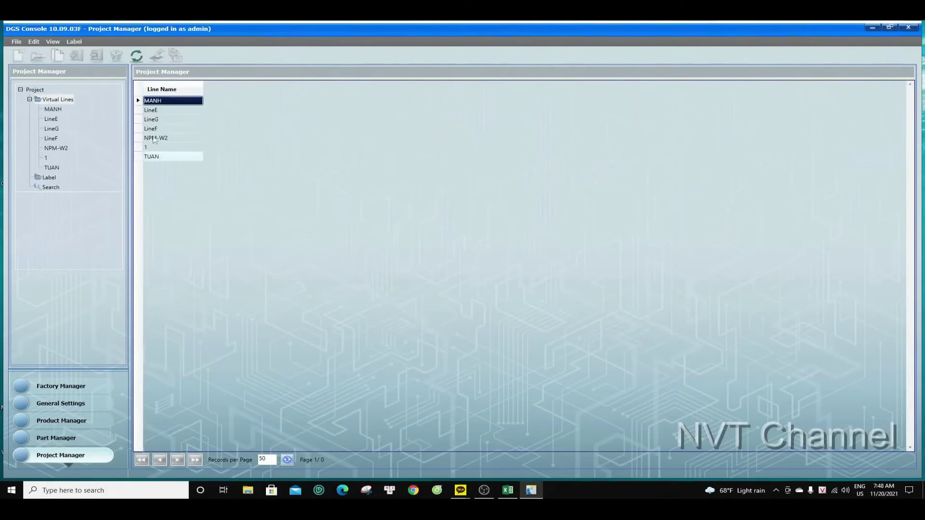
click(159, 157)
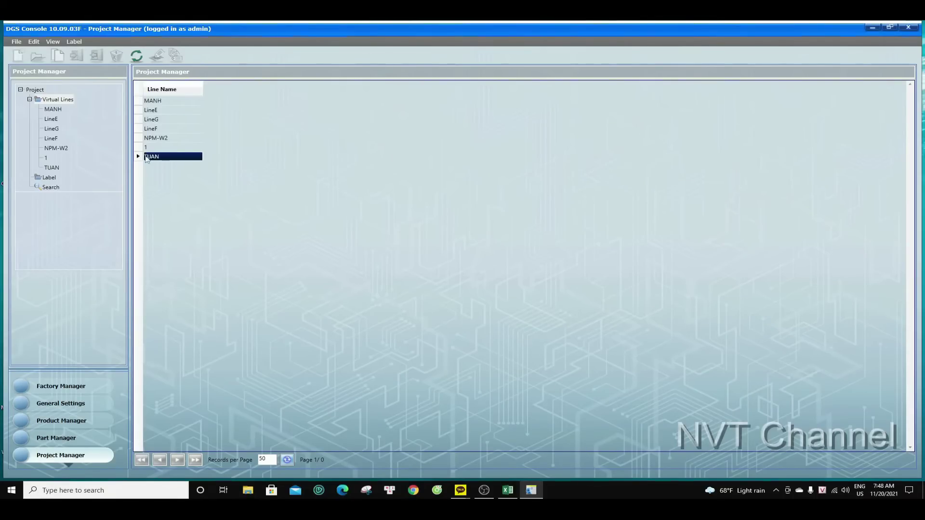
click(140, 158)
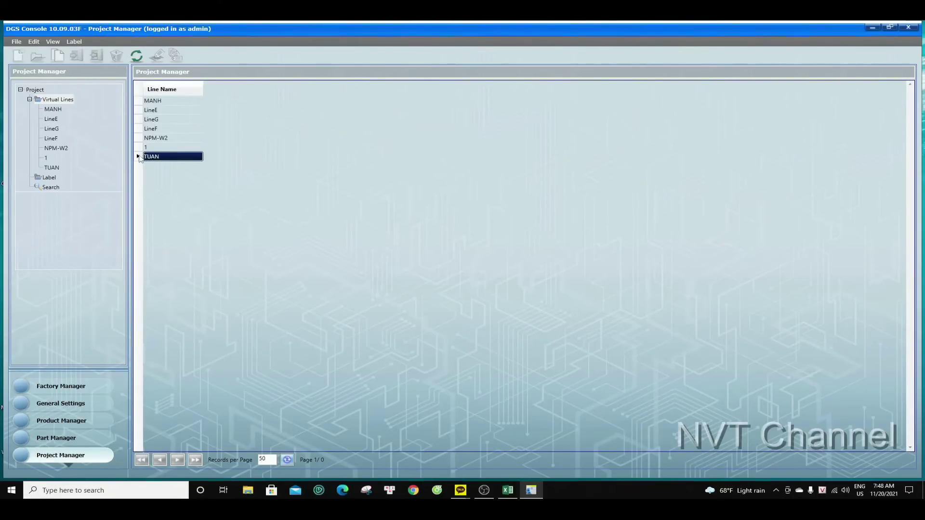
click(52, 168)
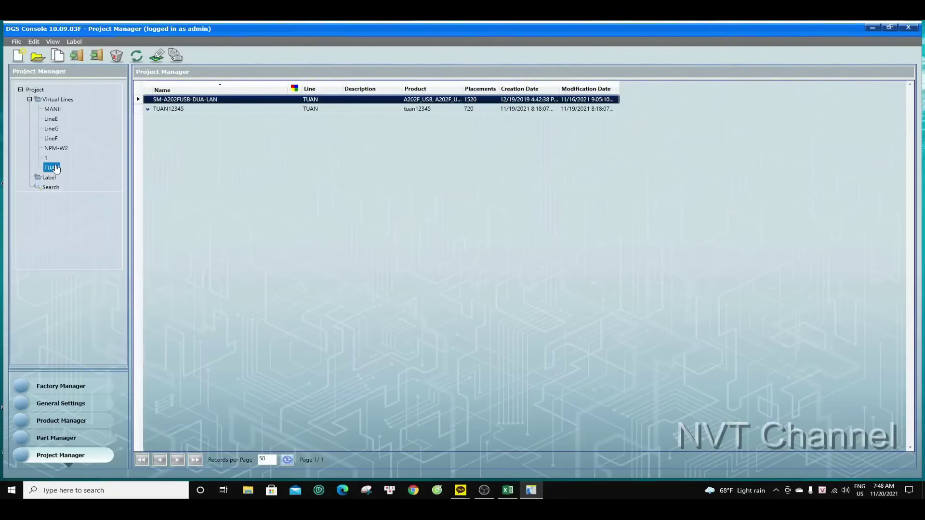
Start a new project on line TUAN and name it TUAN1221
click(18, 56)
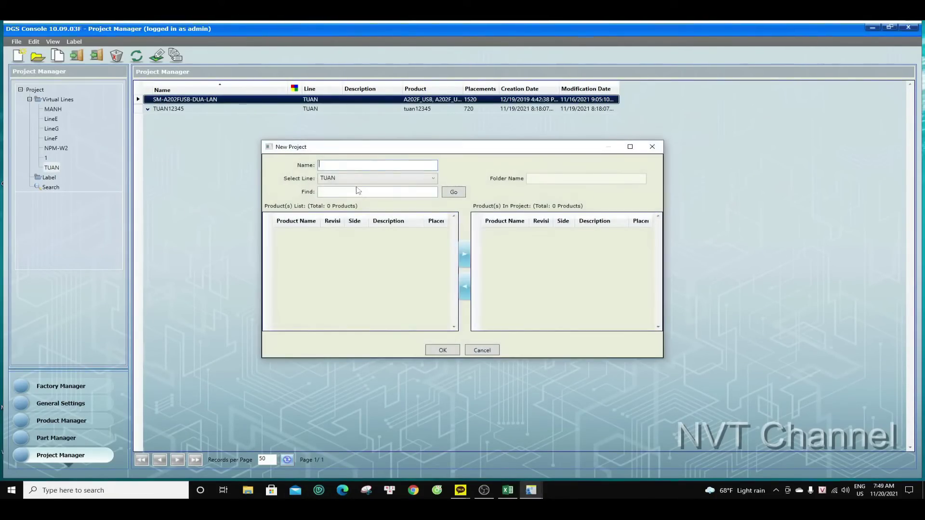
text(31.475)
drag(349, 163, 297, 167)
text(TUAN1221)
click(332, 194)
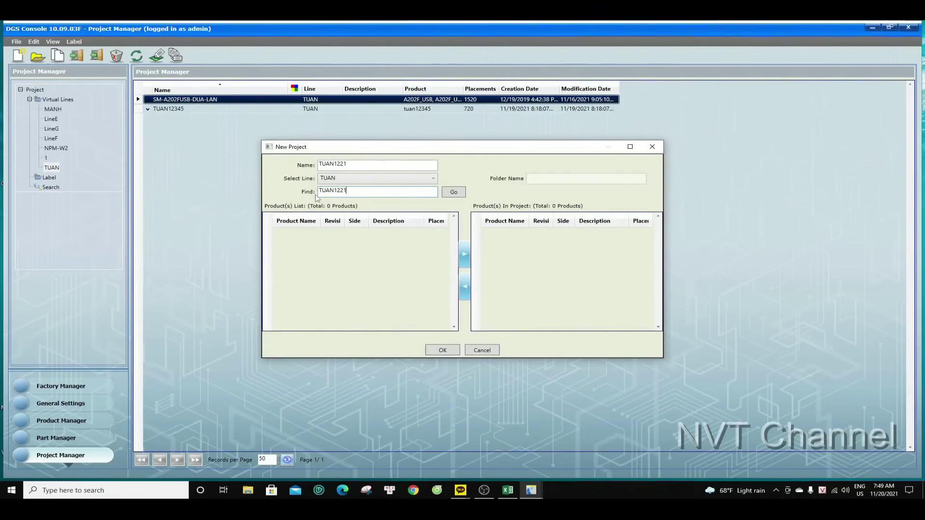
Clear the product search text, list all products and look through them
drag(359, 197, 301, 194)
key(ctrl+c)
key(BackSpace)
click(453, 192)
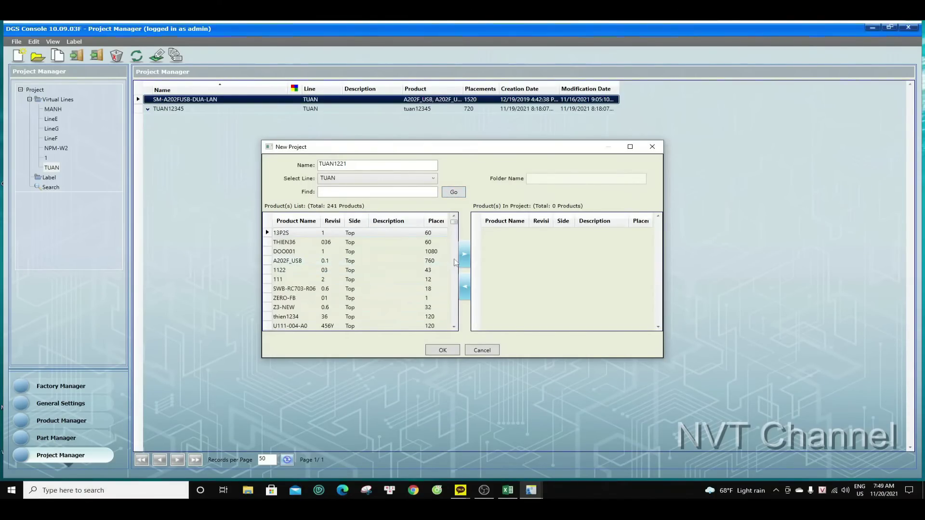
click(454, 327)
click(454, 327)
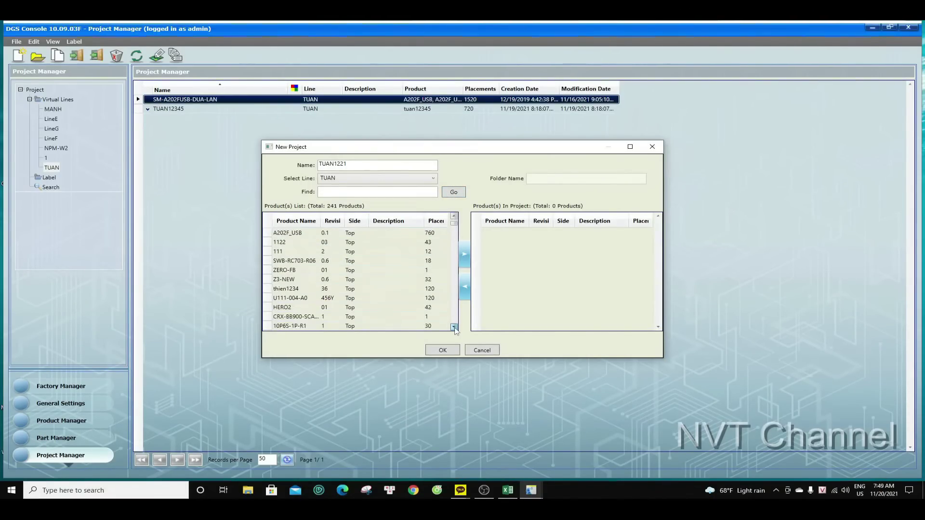
scroll(454, 327, down, 9)
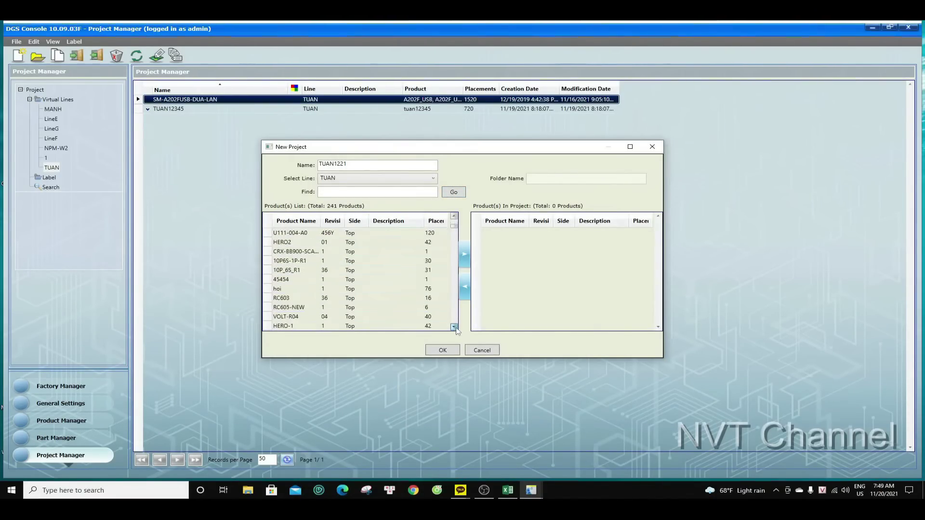
Find product TUAN1221, add it to the new project and create the project
click(341, 193)
key(ctrl+v)
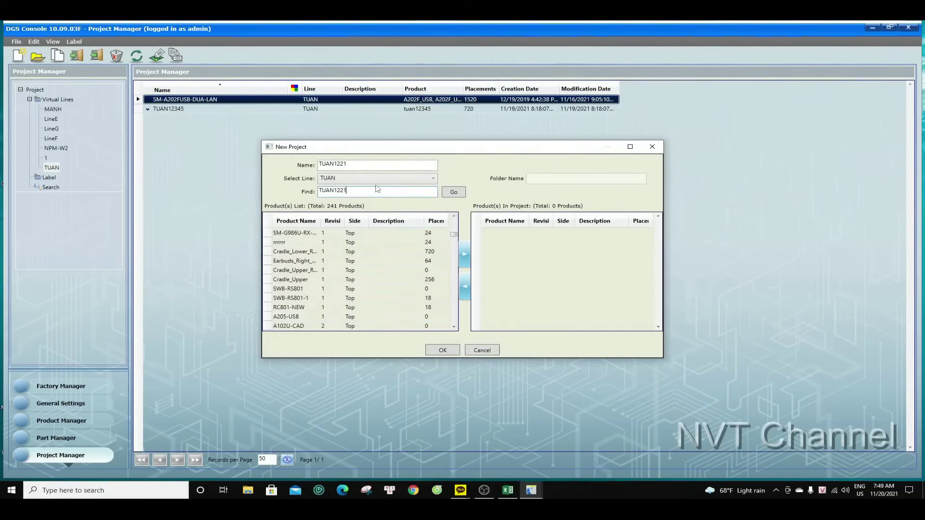
click(454, 193)
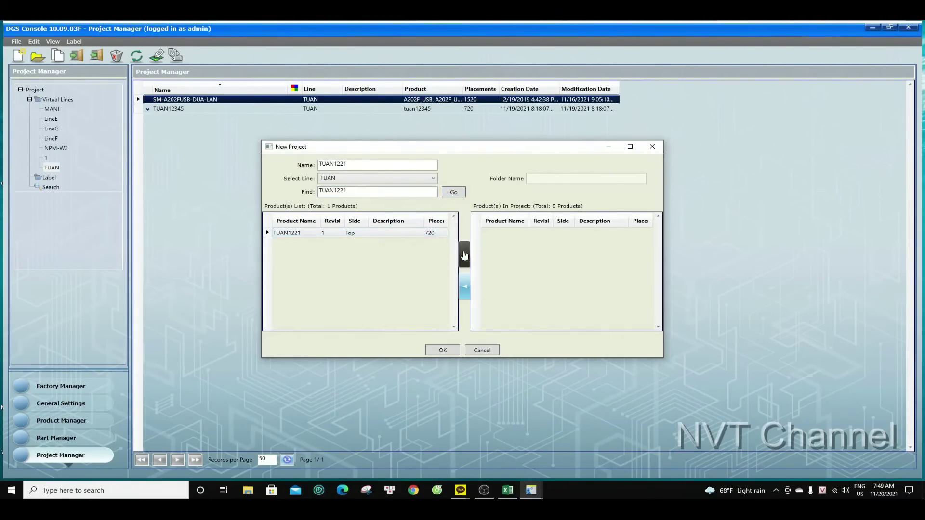
click(464, 255)
click(442, 350)
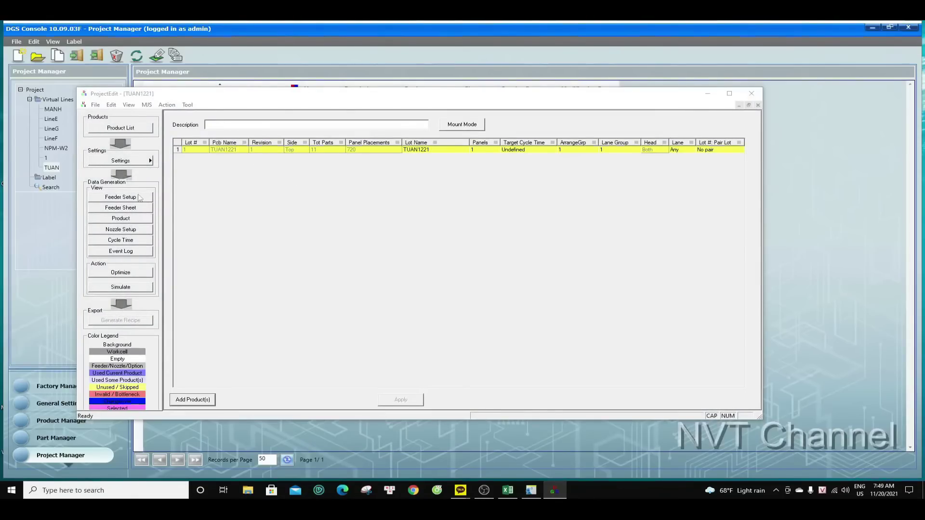
Look at the project's product layout and feeder setup, ending at the product list
click(120, 219)
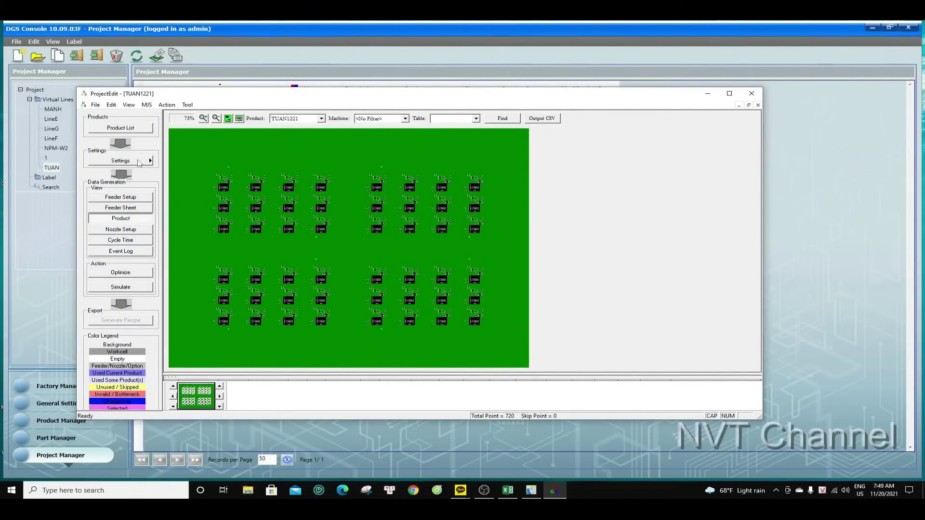
click(134, 198)
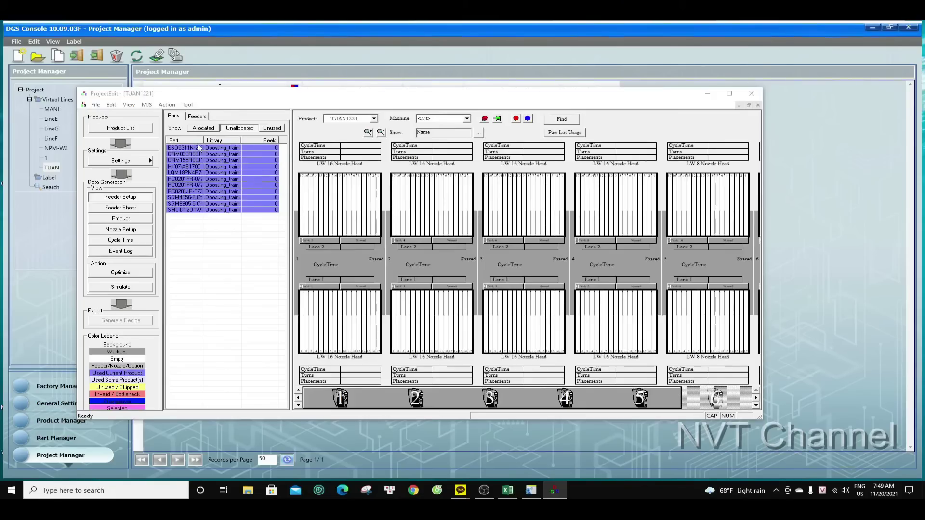
click(146, 129)
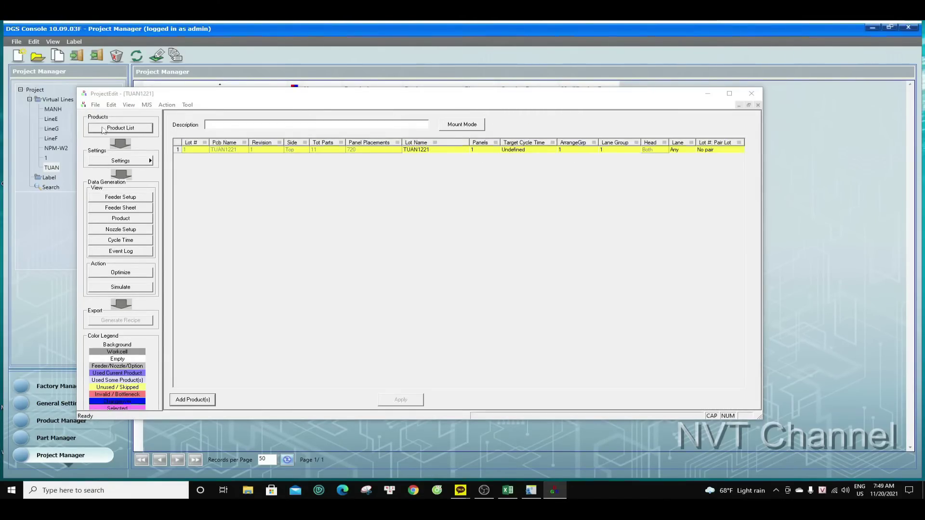
Try the Independent mount mode for machine 1 and set it back to Shared
click(469, 127)
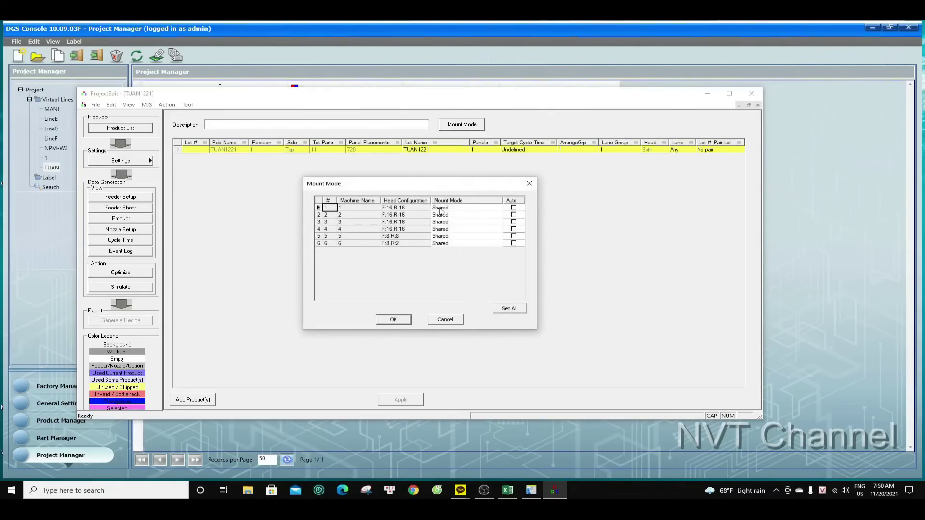
click(440, 210)
click(453, 211)
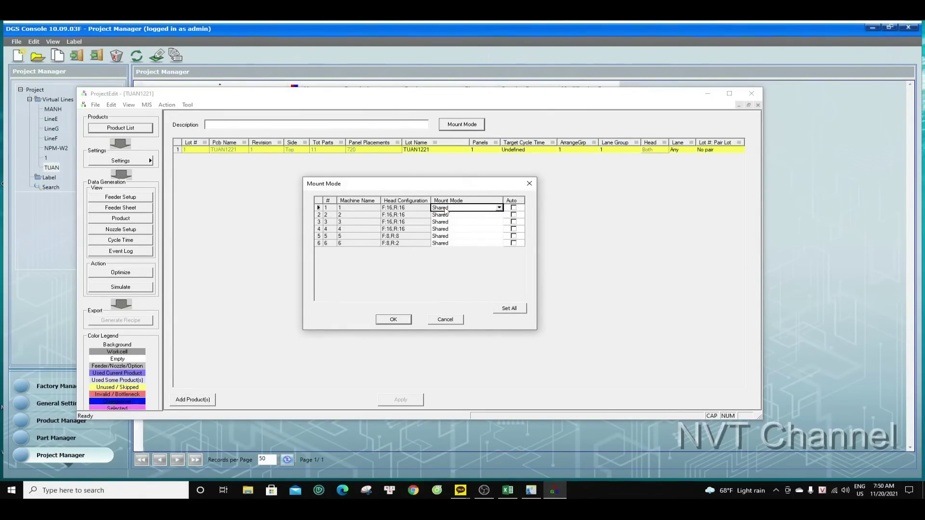
click(450, 211)
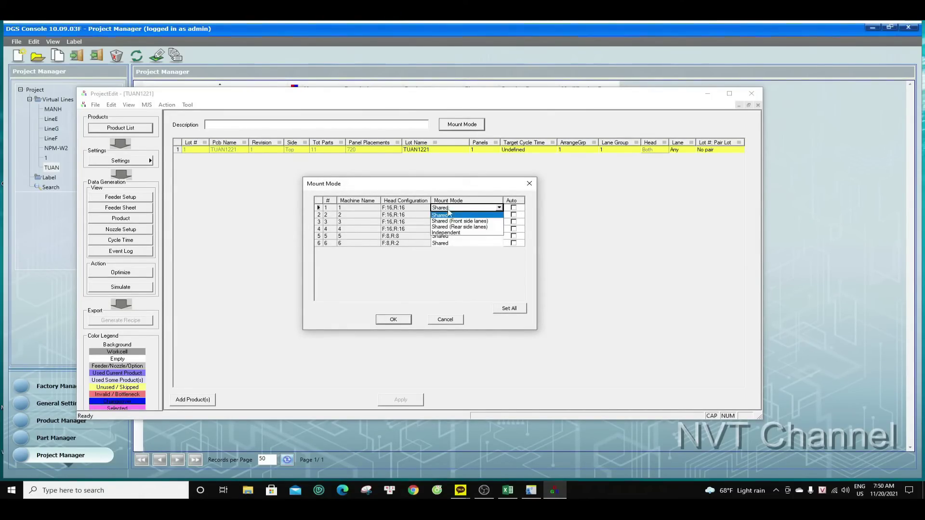
click(456, 236)
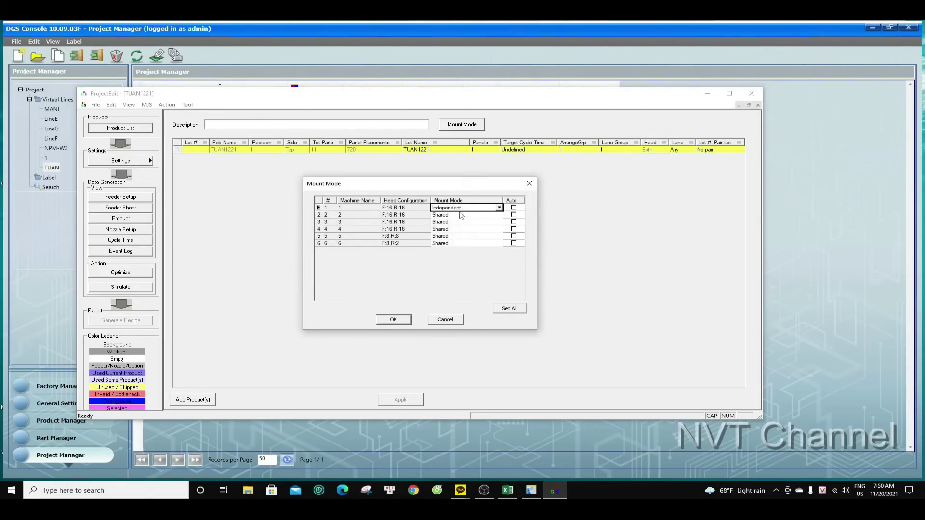
click(461, 208)
click(451, 216)
click(393, 320)
In the machine settings for all machines, set Panel/Pattern Fiducial Usage to Pattern Group Fiducials
click(143, 165)
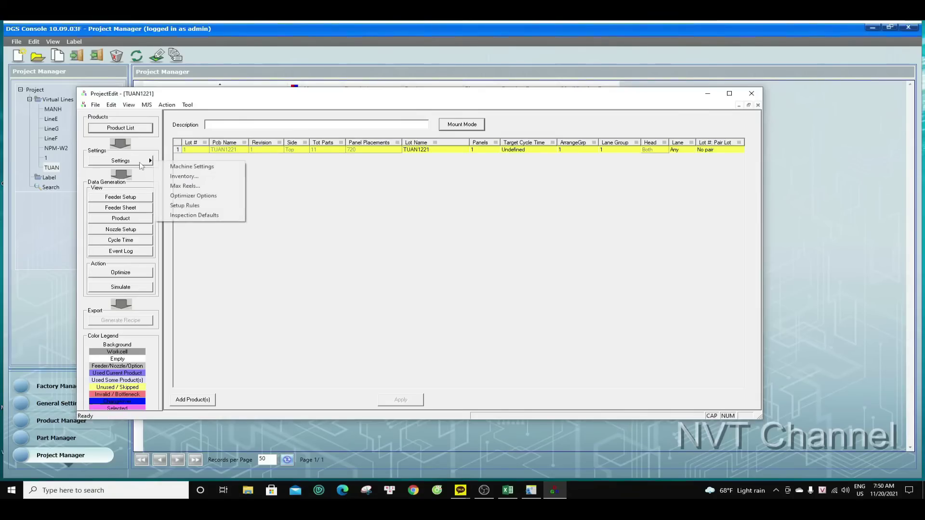
click(197, 165)
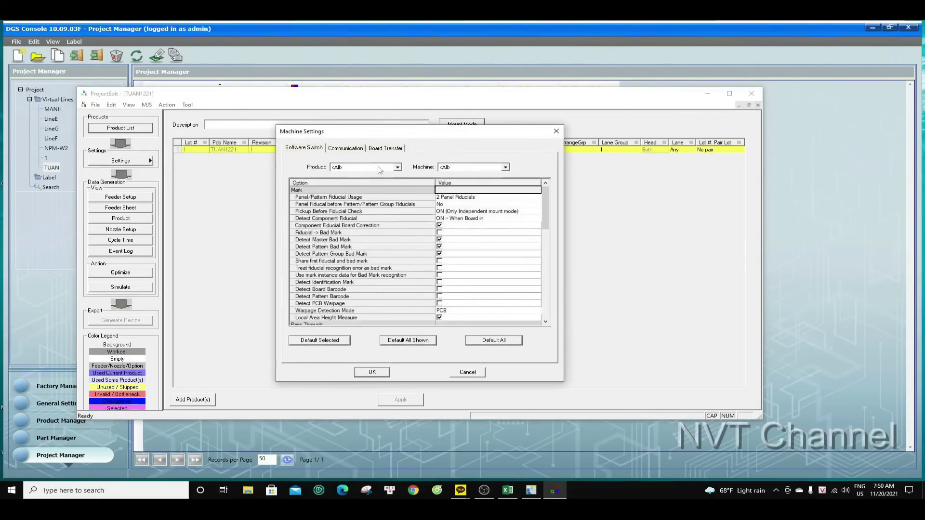
click(455, 198)
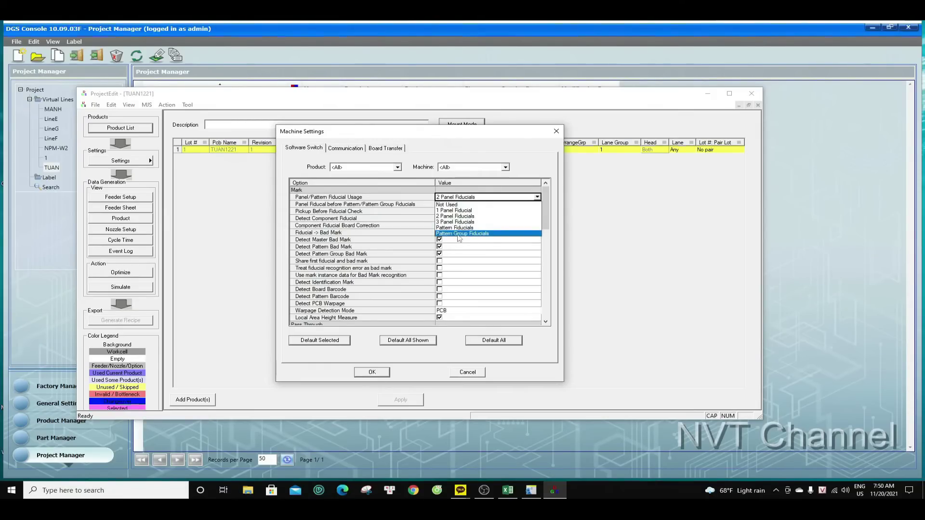
click(476, 234)
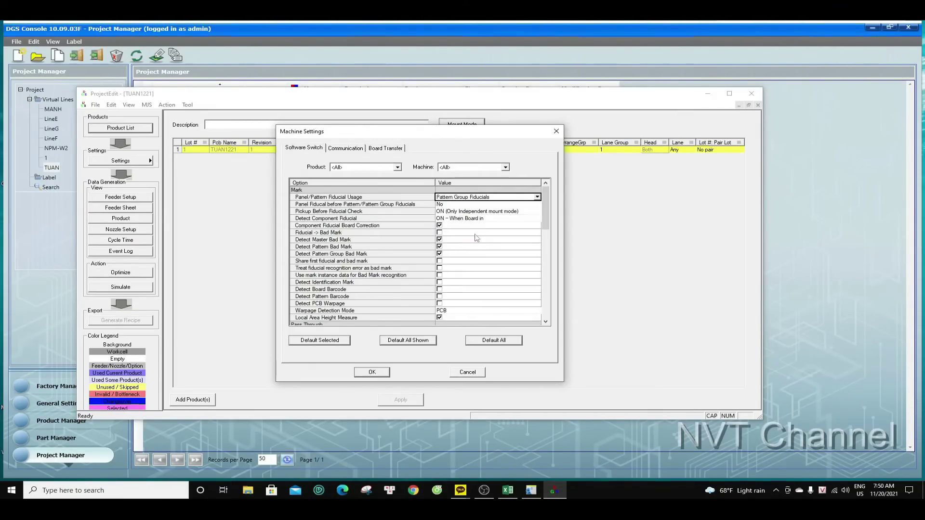
Enable both receiving and sending of Bad Mark Results and Pattern Fiducial Results for all machines
click(354, 151)
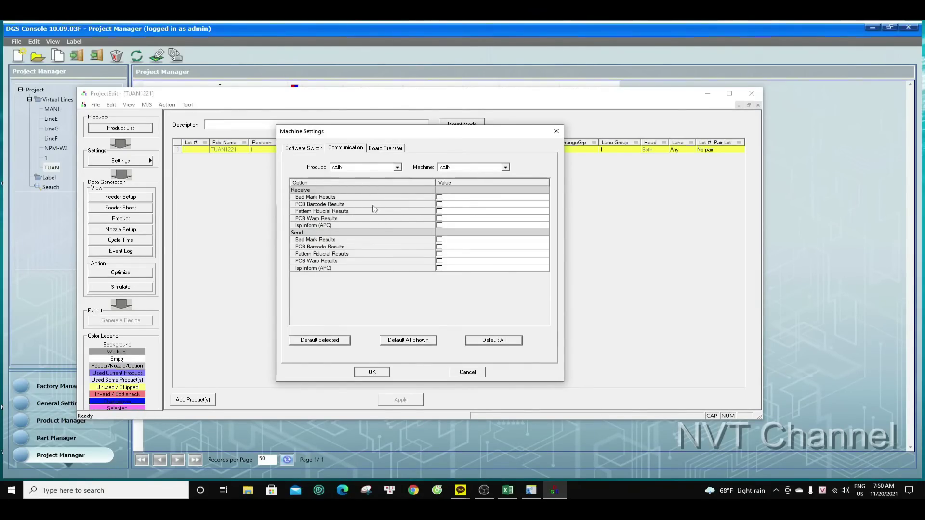
click(439, 198)
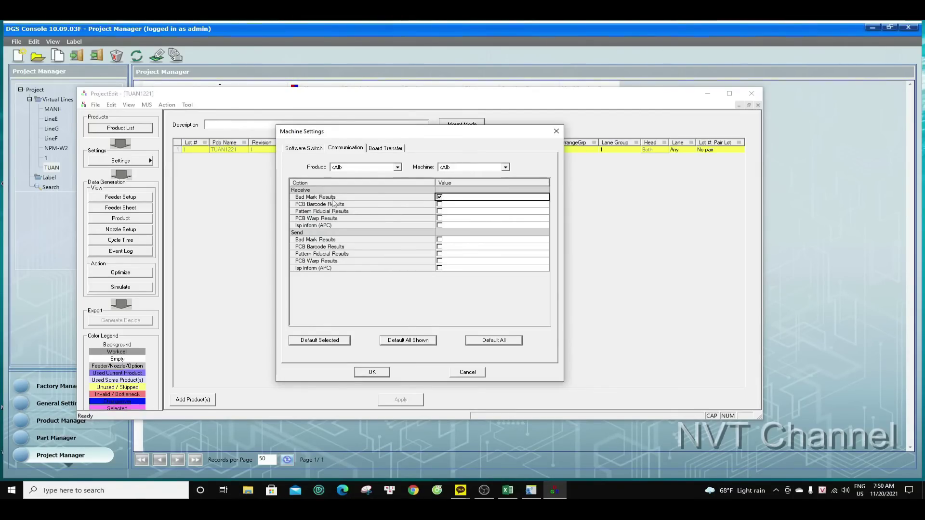
click(439, 212)
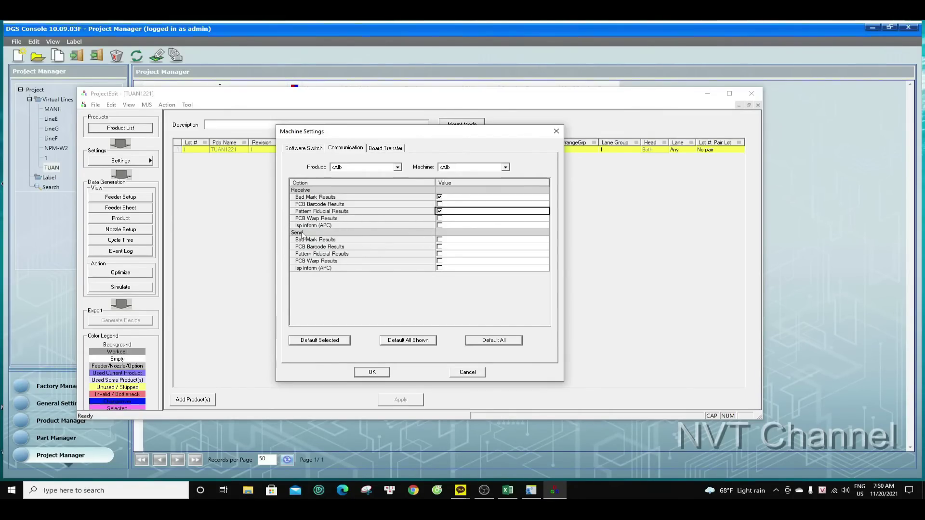
click(440, 239)
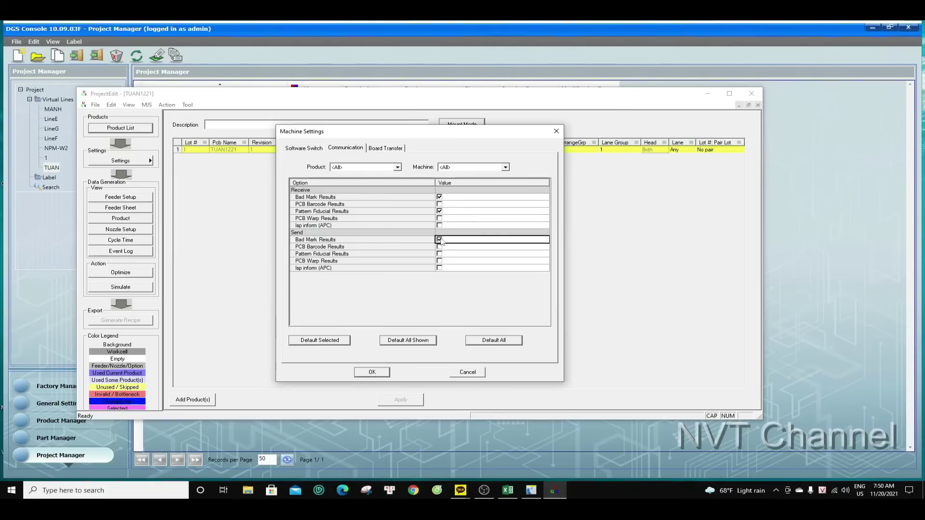
click(440, 255)
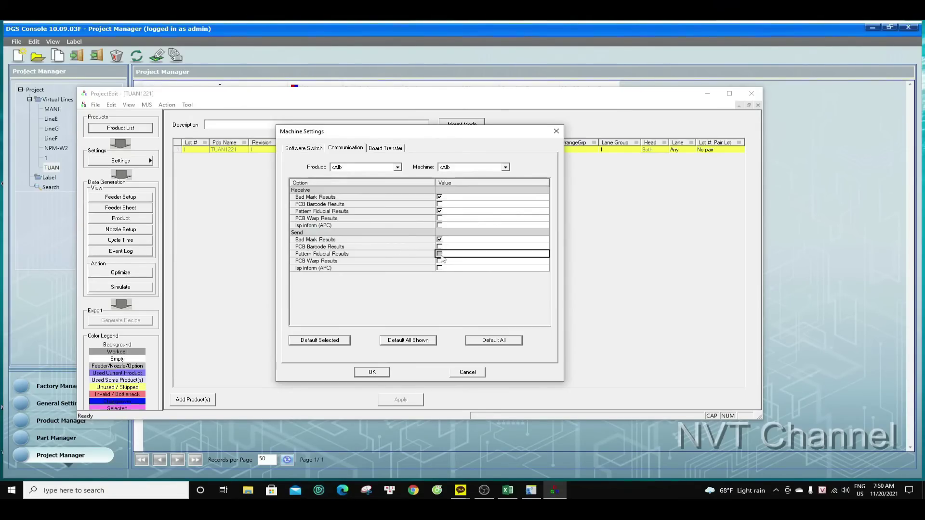
For machine 1, turn off receiving of Bad Mark Results and Pattern Fiducial Results
click(460, 168)
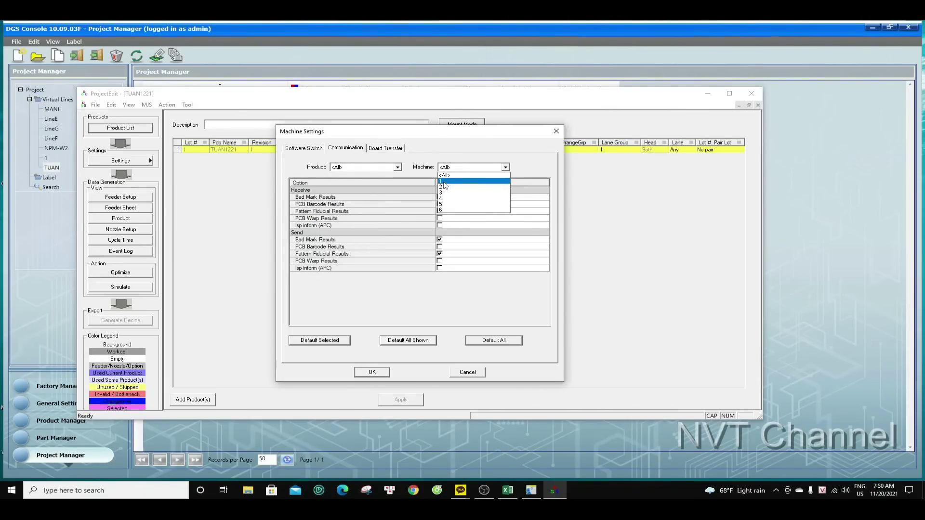
click(452, 181)
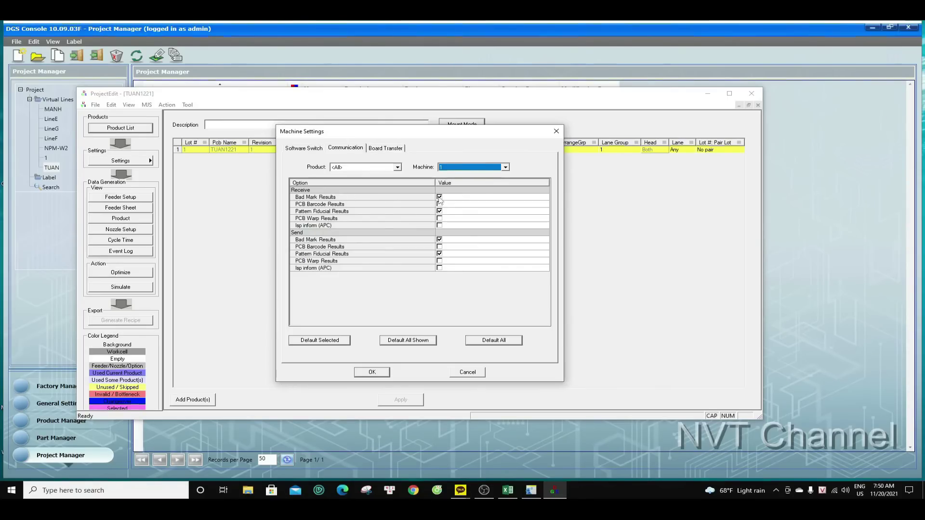
click(439, 197)
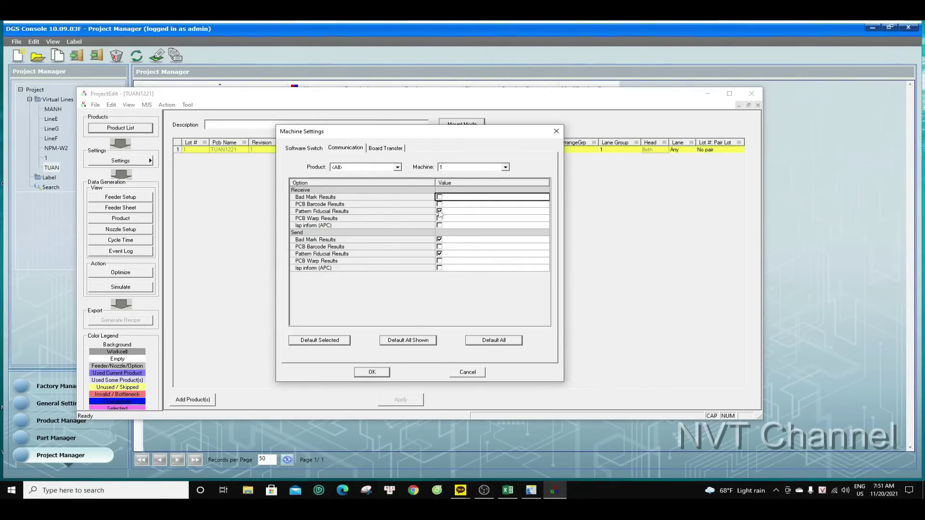
click(439, 212)
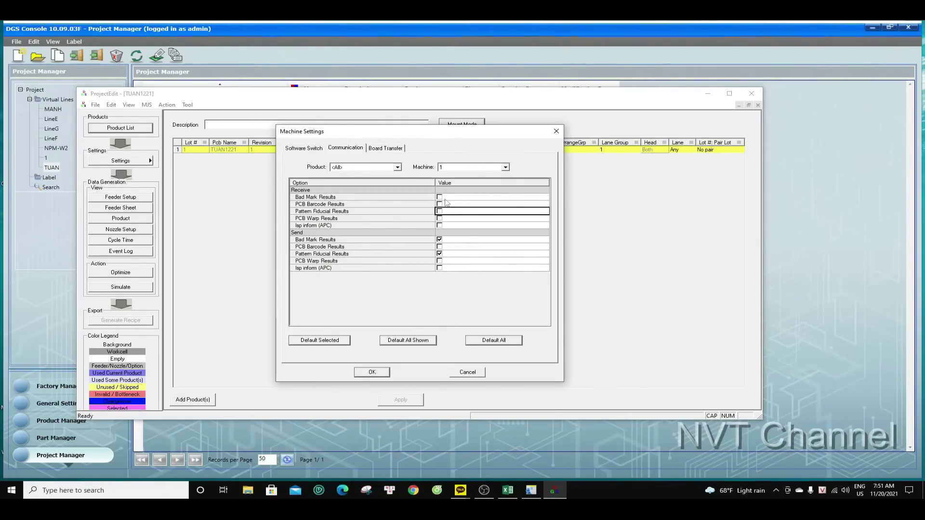
For machine 6, turn off sending of Bad Mark Results and Pattern Fiducial Results and accept the machine settings
click(505, 167)
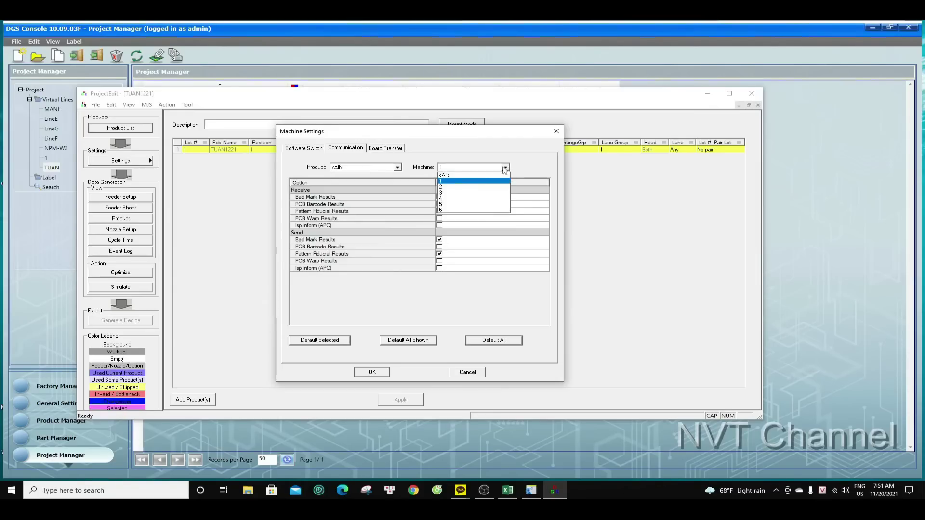
click(444, 210)
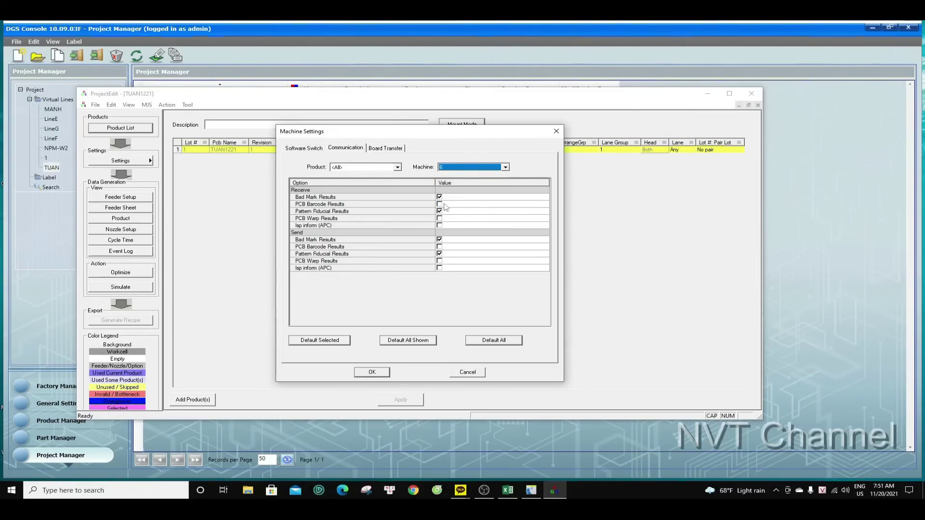
click(439, 240)
click(439, 254)
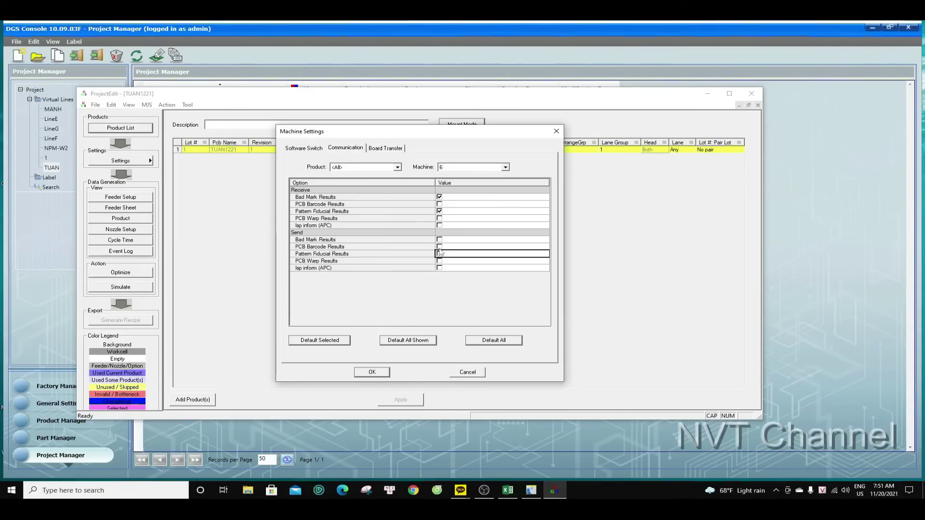
click(375, 376)
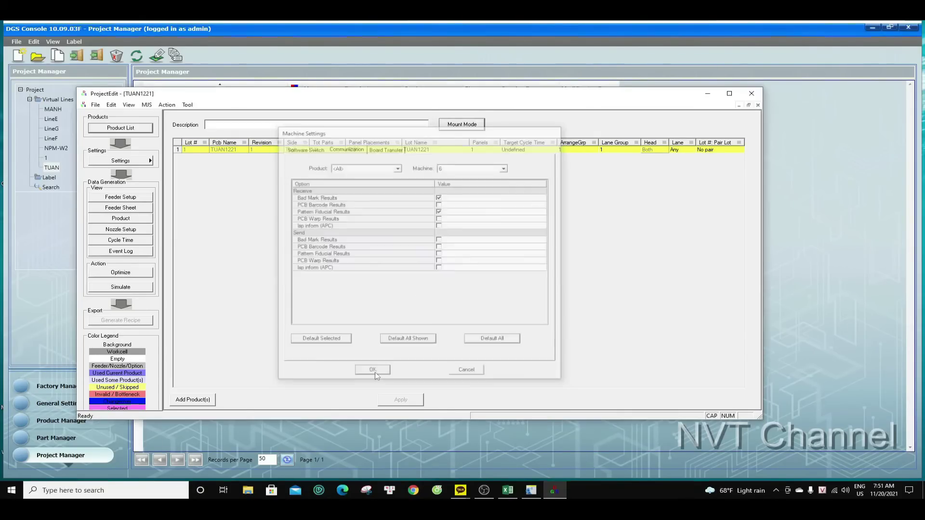
In the project's Max Reels settings, make the reel numbers ideal for all parts
click(134, 160)
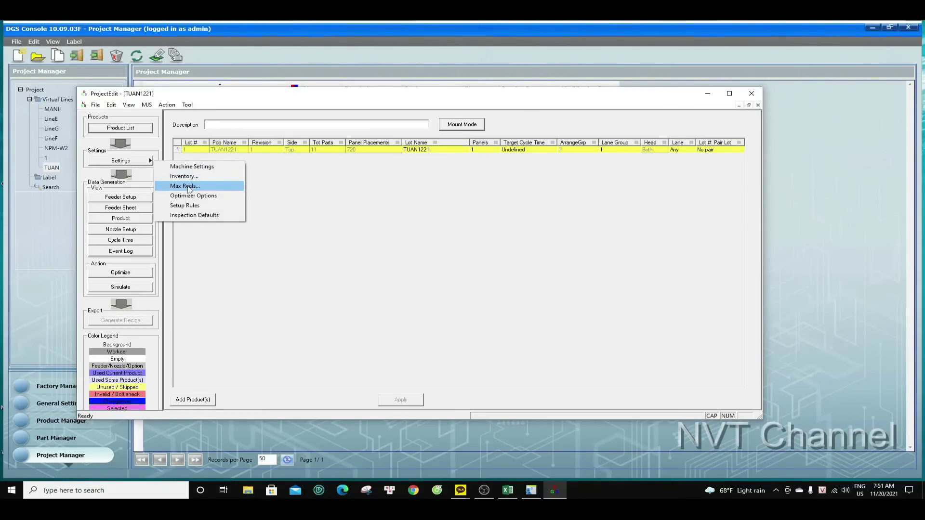
click(185, 185)
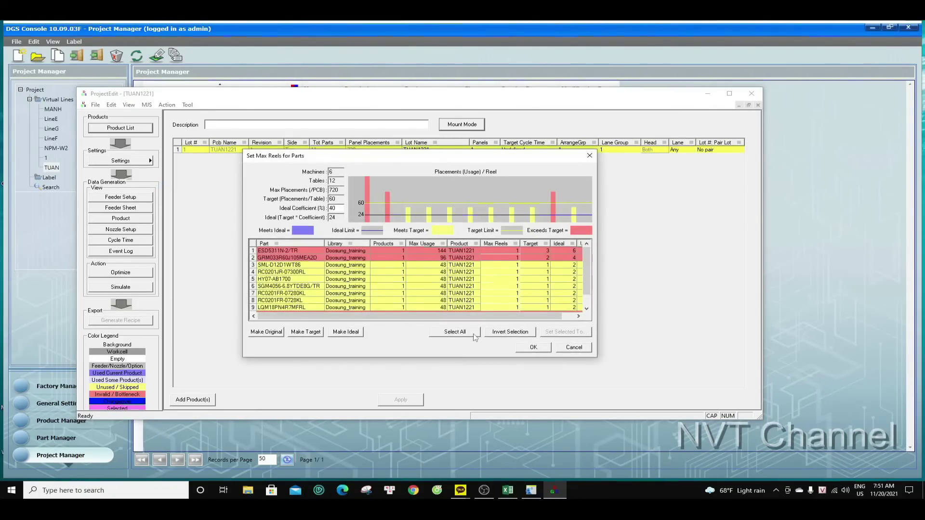
click(344, 333)
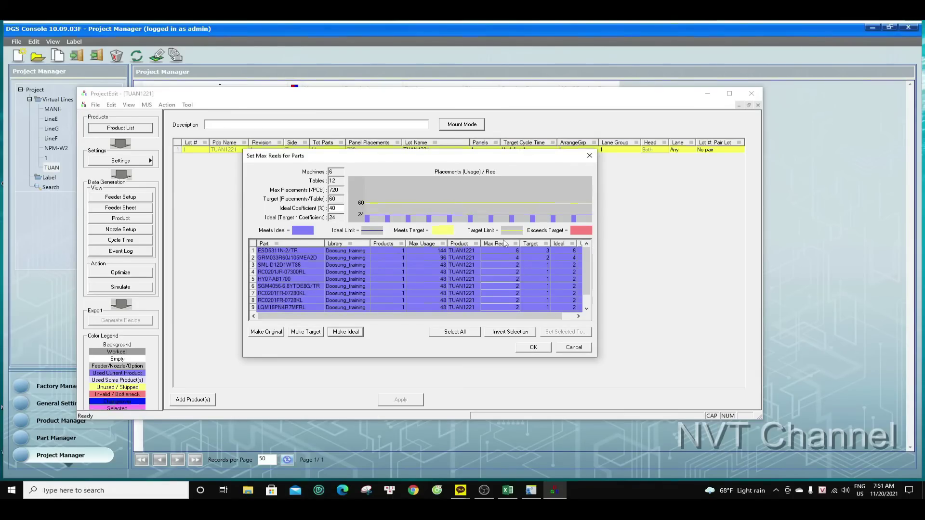
Reset the max reels to their original values and open the values of GRM033R60J105MEA2D and RC0201JR-07300RL for editing
click(266, 332)
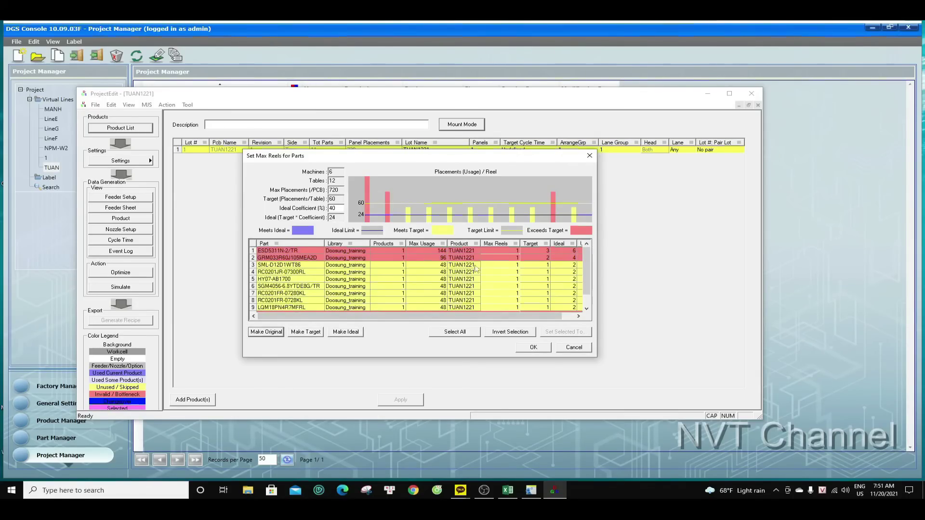
click(505, 253)
double_click(510, 257)
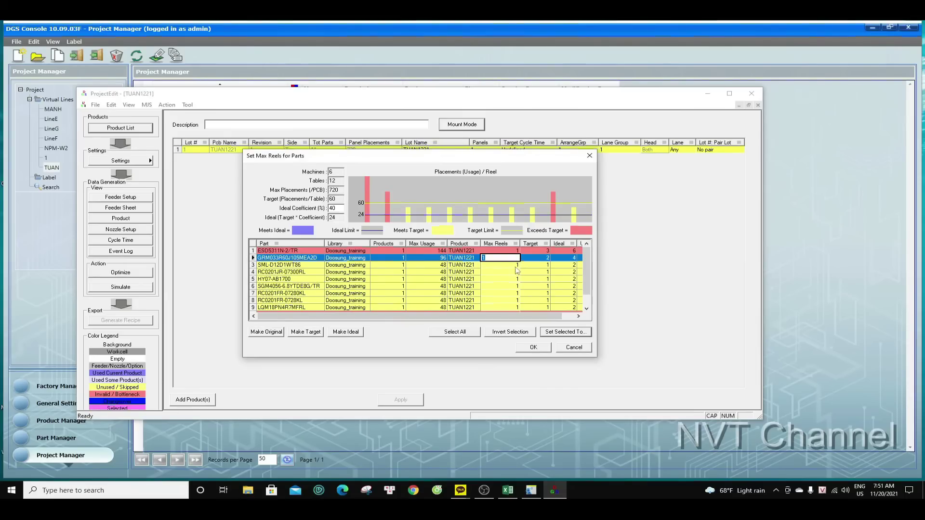
click(515, 271)
double_click(513, 271)
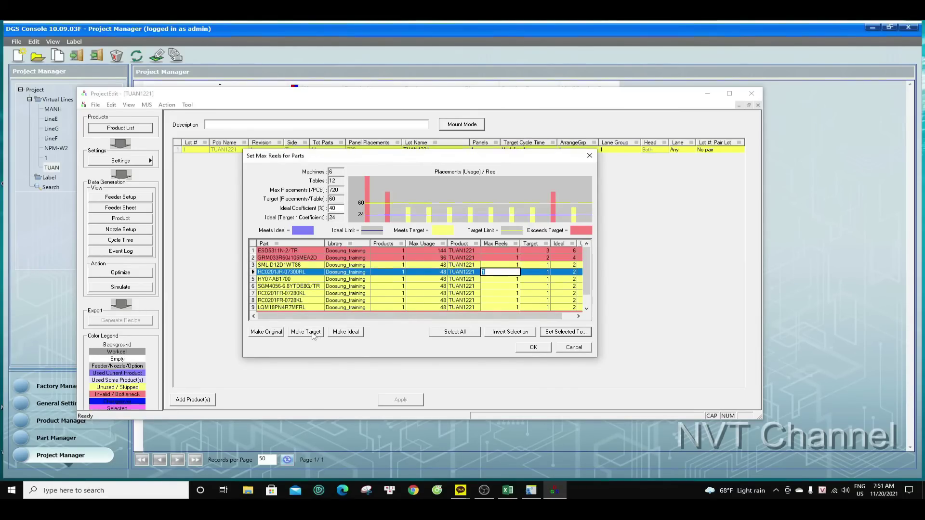
Make the max reels of all parts ideal again, check the part list and accept the settings
click(353, 333)
scroll(510, 253, down, 1)
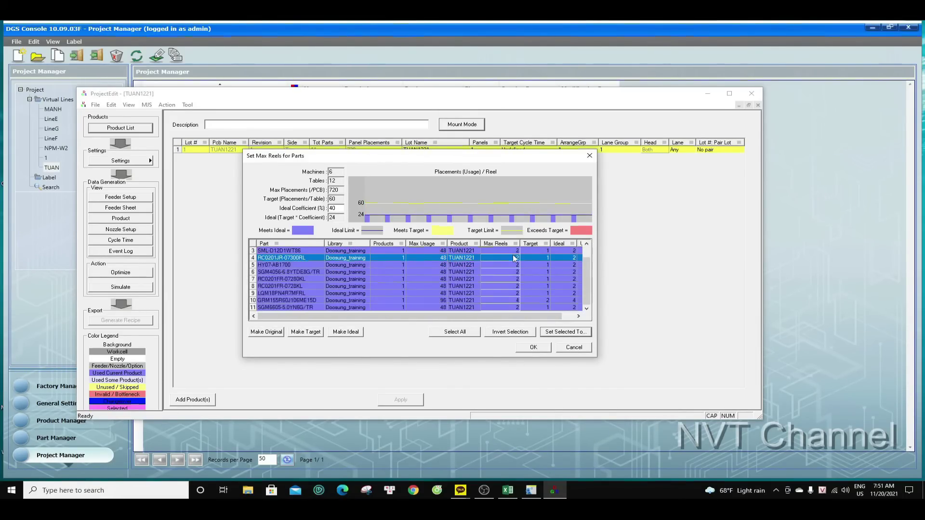
scroll(524, 282, up, 1)
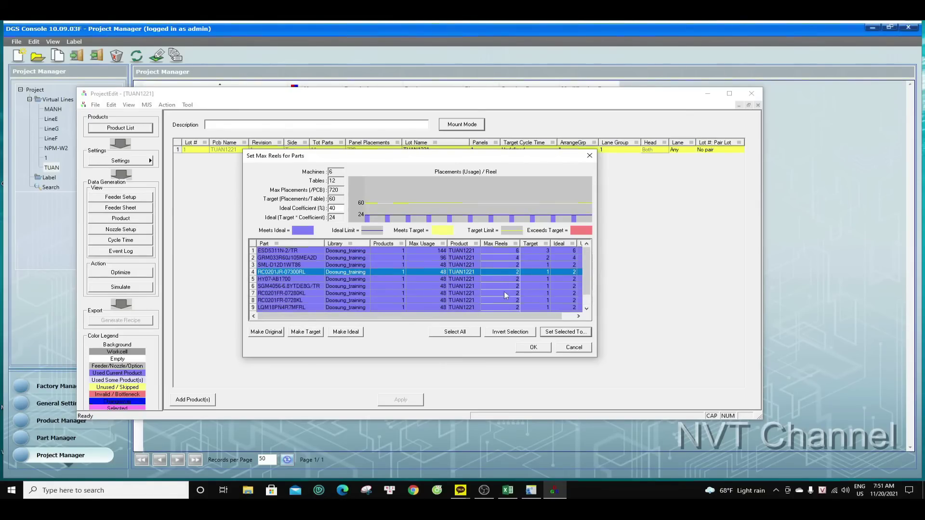
click(533, 347)
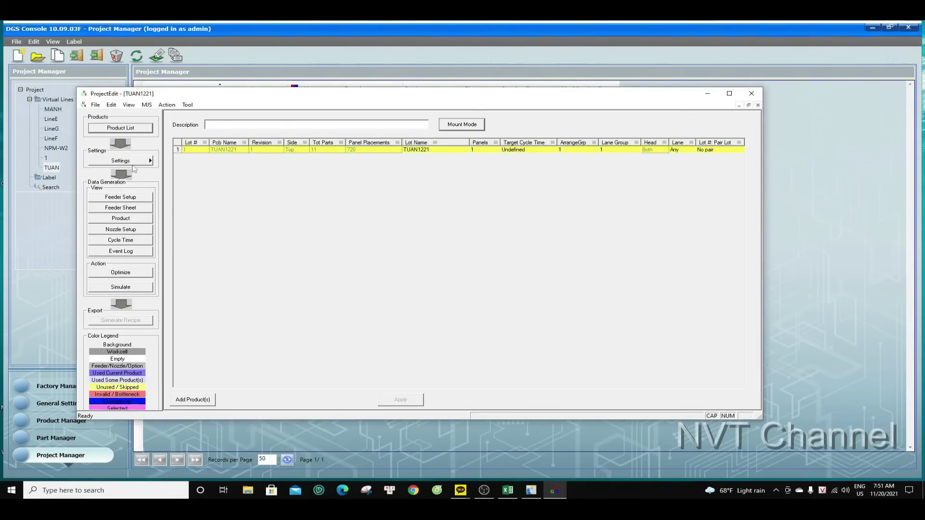
In the optimizer options, set Optimizer Mode to Exhaustive mode and accept the change
click(137, 161)
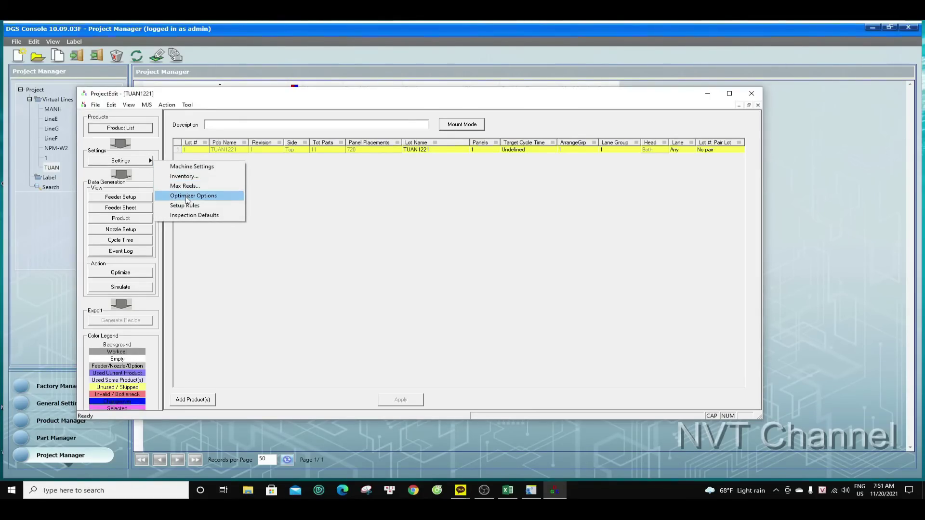
click(202, 196)
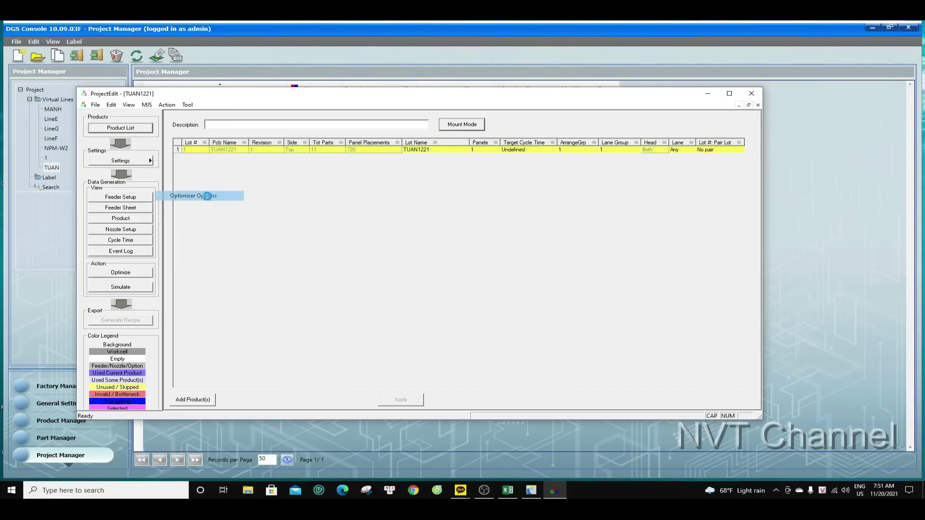
click(461, 188)
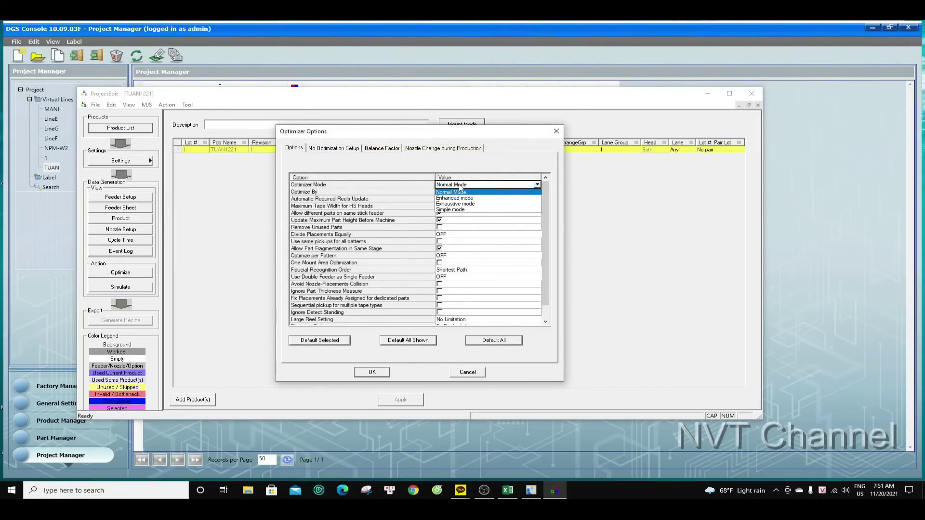
click(461, 188)
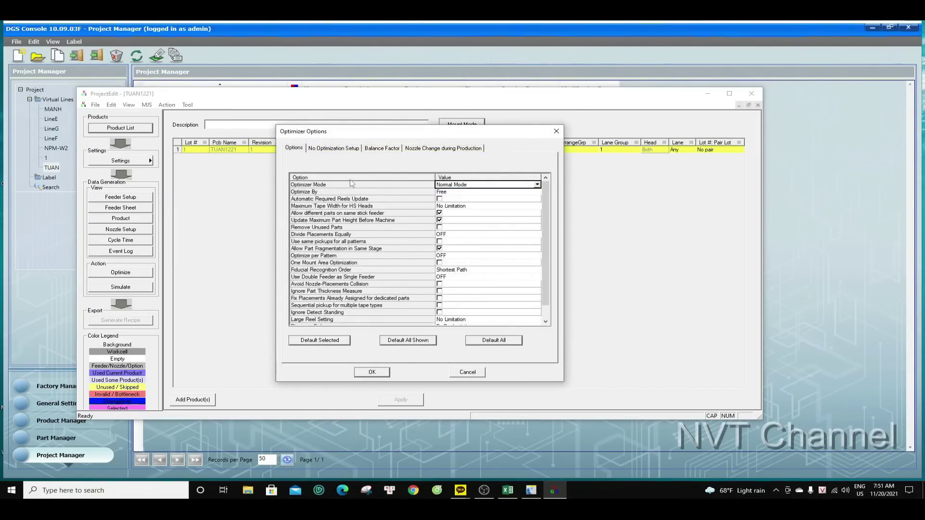
click(457, 185)
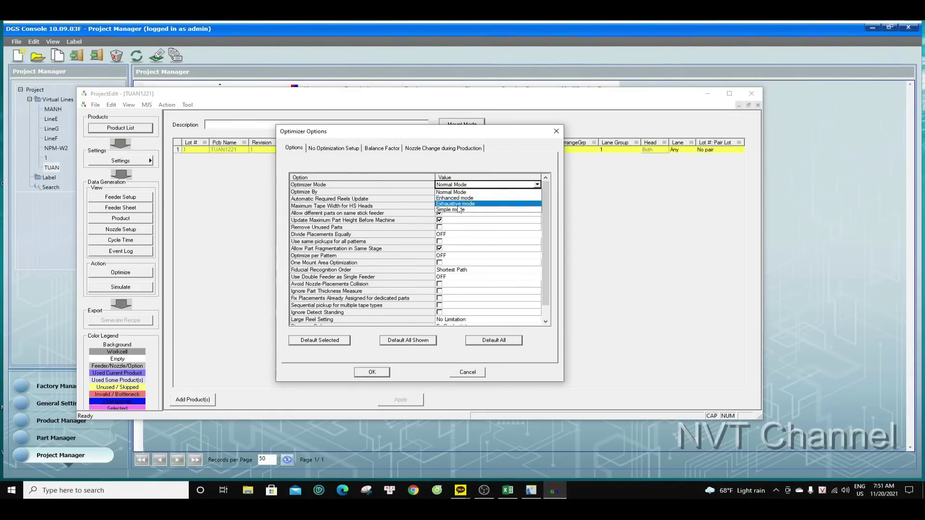
click(468, 205)
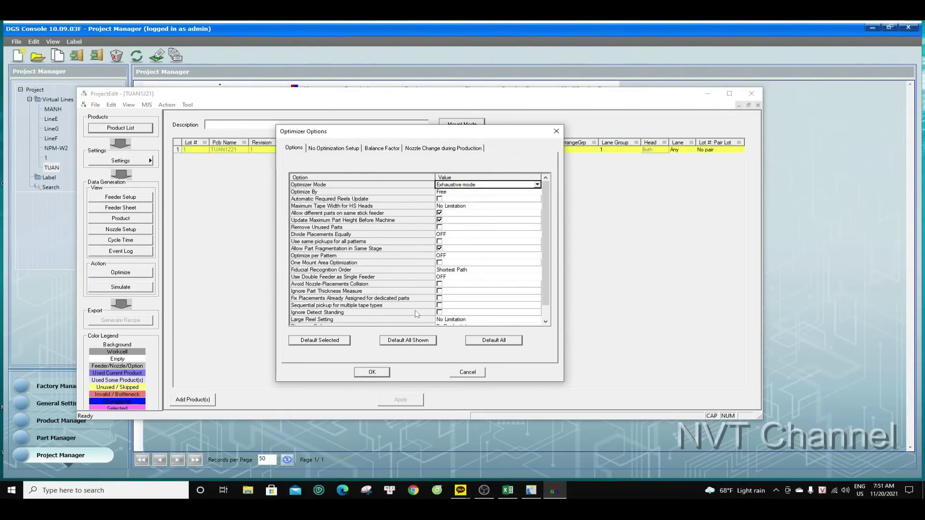
click(372, 372)
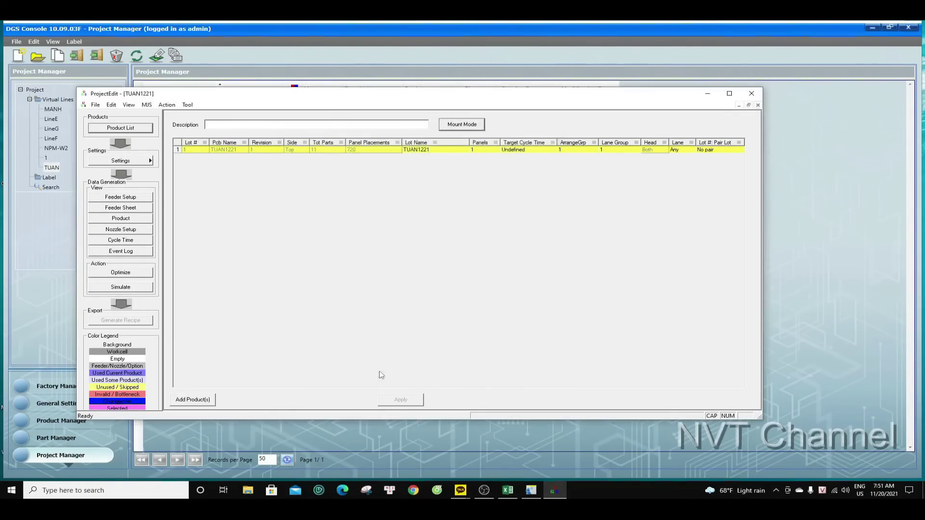
Optimize project TUAN1221 and finish the optimization run after about 30 seconds
click(128, 273)
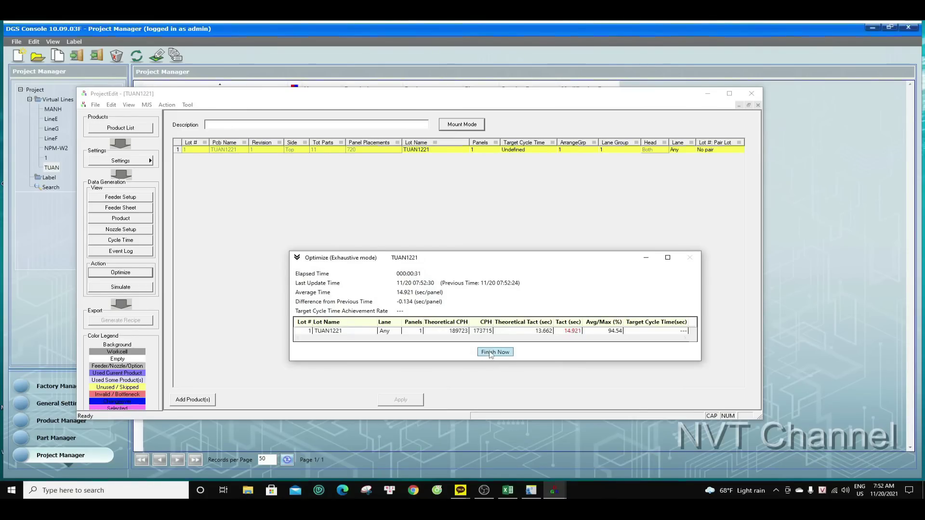
click(490, 353)
click(522, 330)
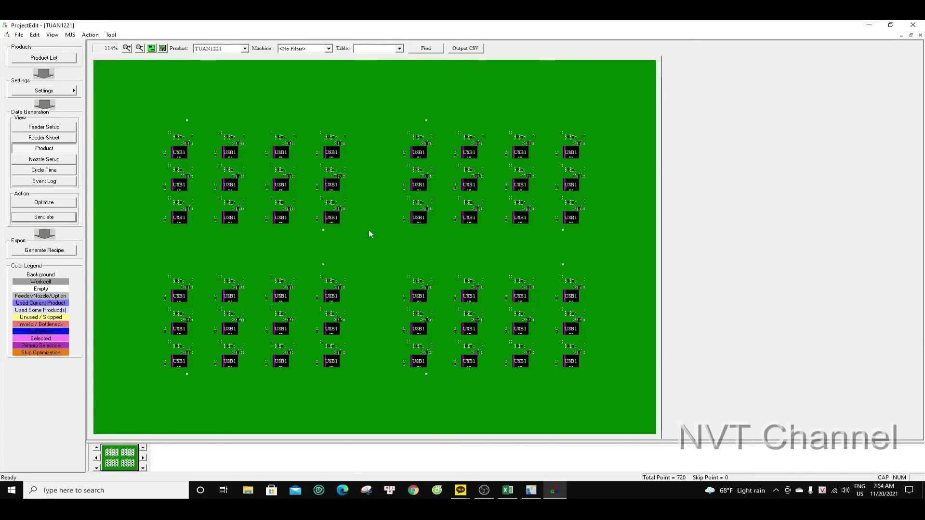
Close the project editor and save the changes to TUAN1221
mouse_move(322, 230)
click(913, 25)
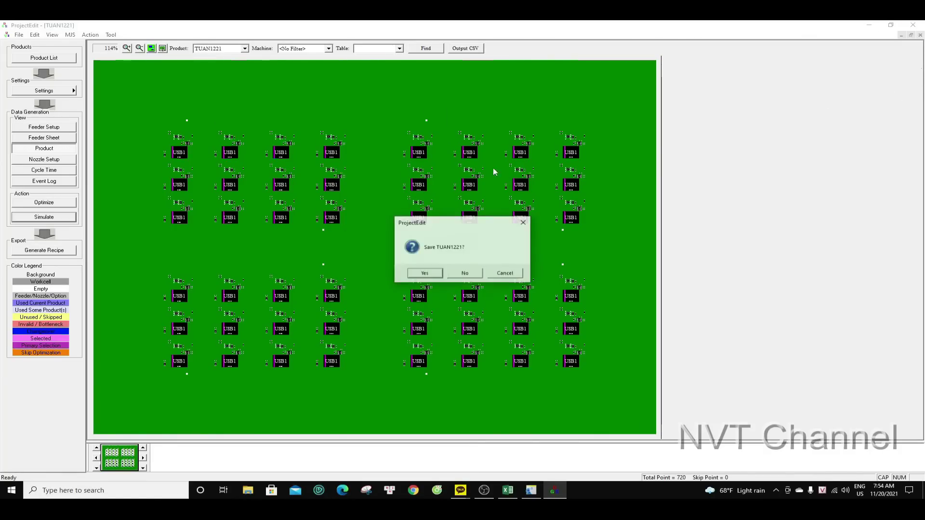
click(430, 277)
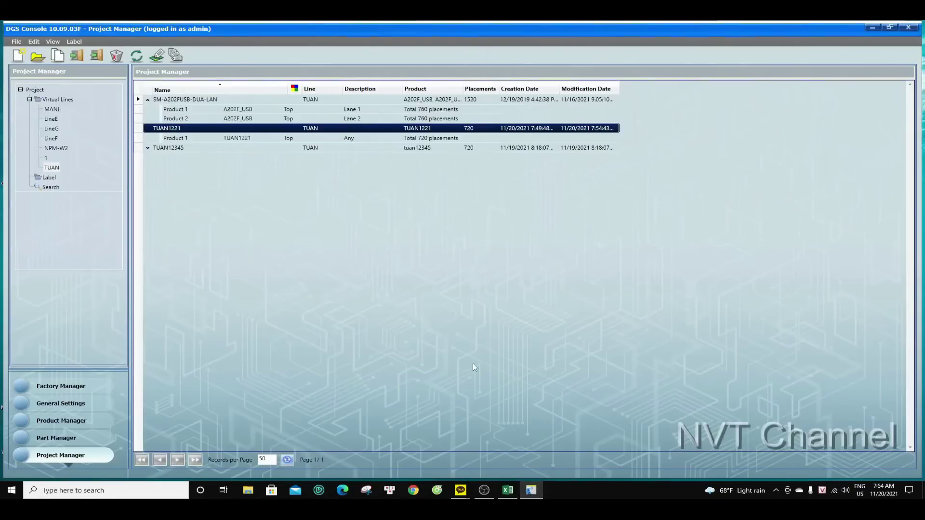
click(484, 489)
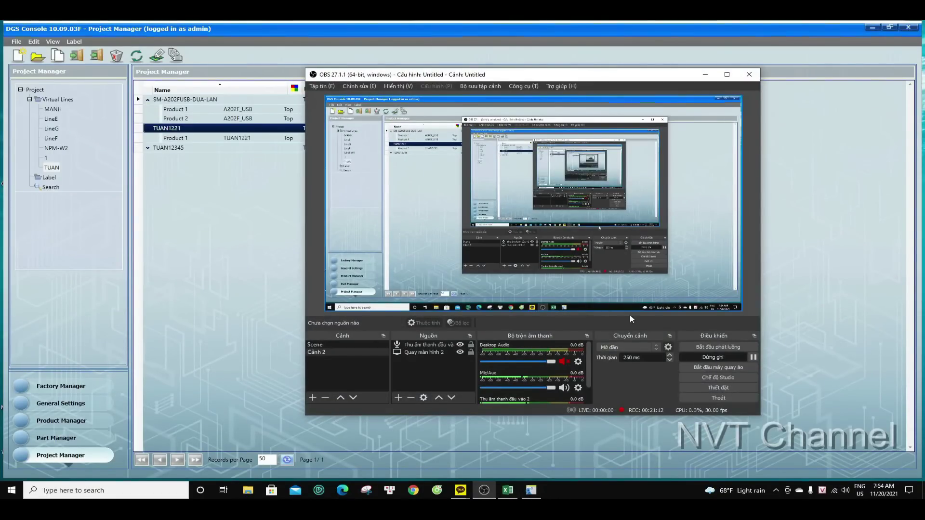